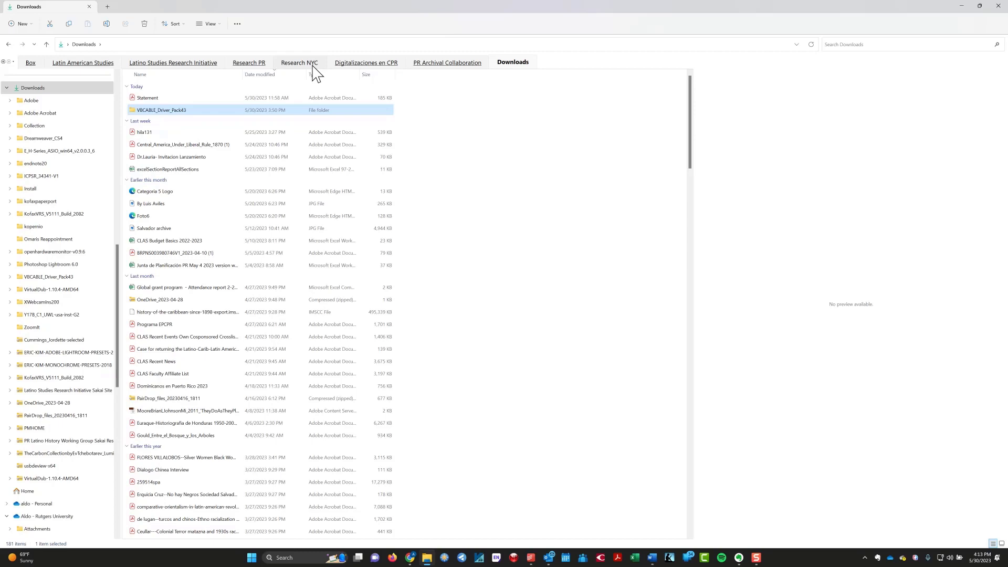
View the Research NYC folder, and open the parent Documents folder to look through its subfolders and files
{"action": "left_click", "coordinate": [300, 63]}
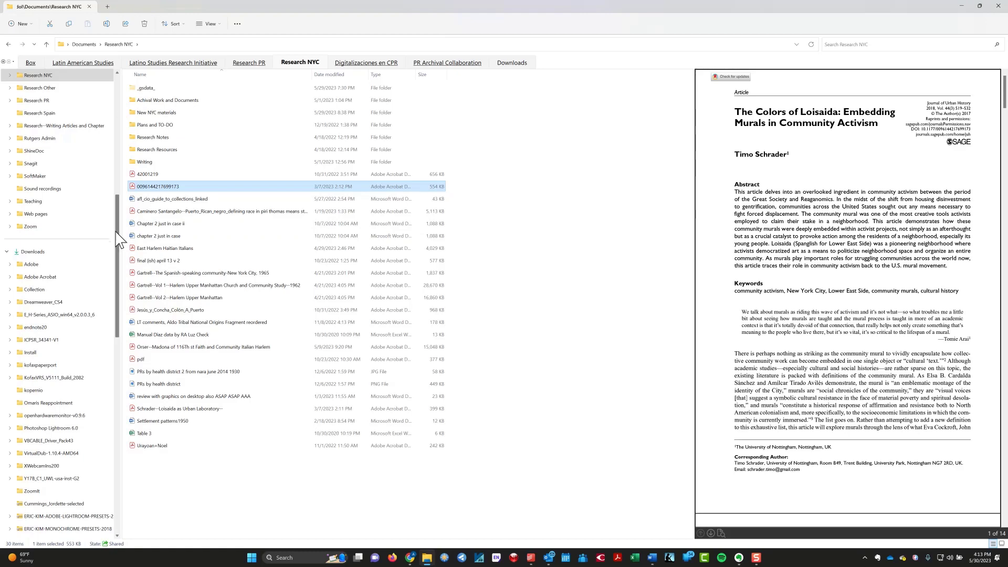
{"action": "scroll", "coordinate": [121, 242], "scroll_direction": "up", "scroll_amount": 10}
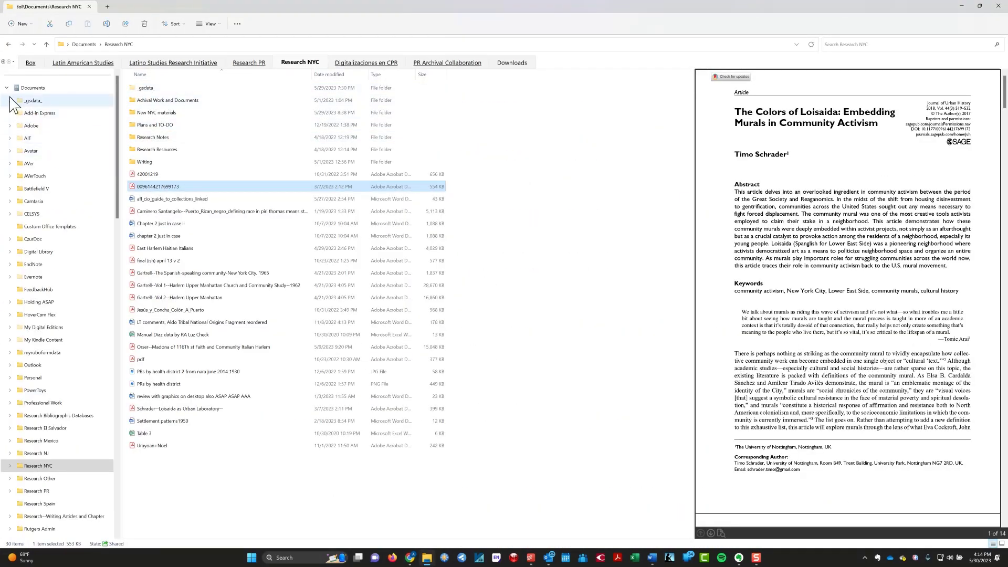
{"action": "left_click", "coordinate": [31, 89]}
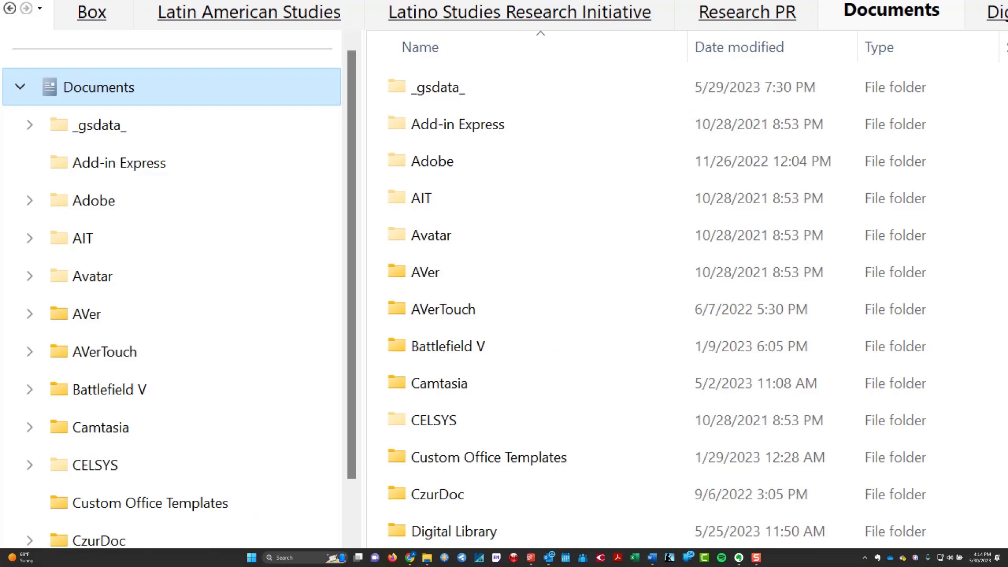
{"action": "scroll", "coordinate": [179, 362], "scroll_direction": "down", "scroll_amount": 2}
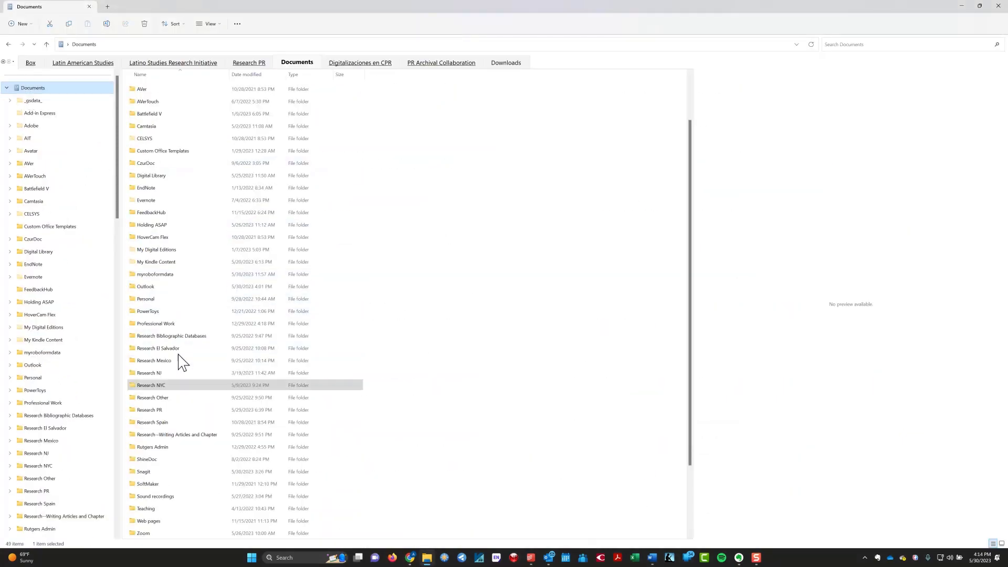
{"action": "scroll", "coordinate": [180, 361], "scroll_direction": "down", "scroll_amount": 2}
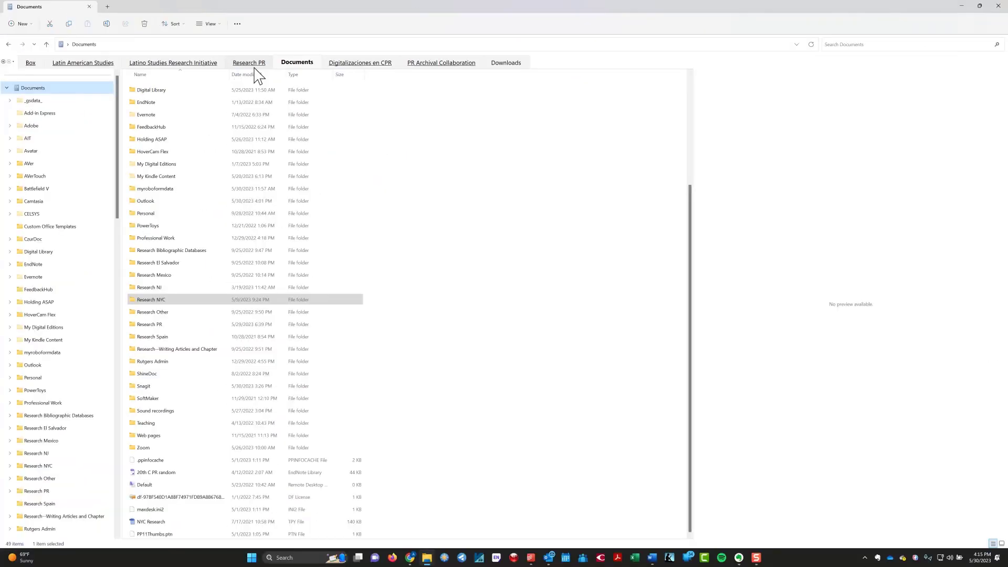
Switch to the Research PR folder and close the Downloads folder tab
{"action": "left_click", "coordinate": [255, 64]}
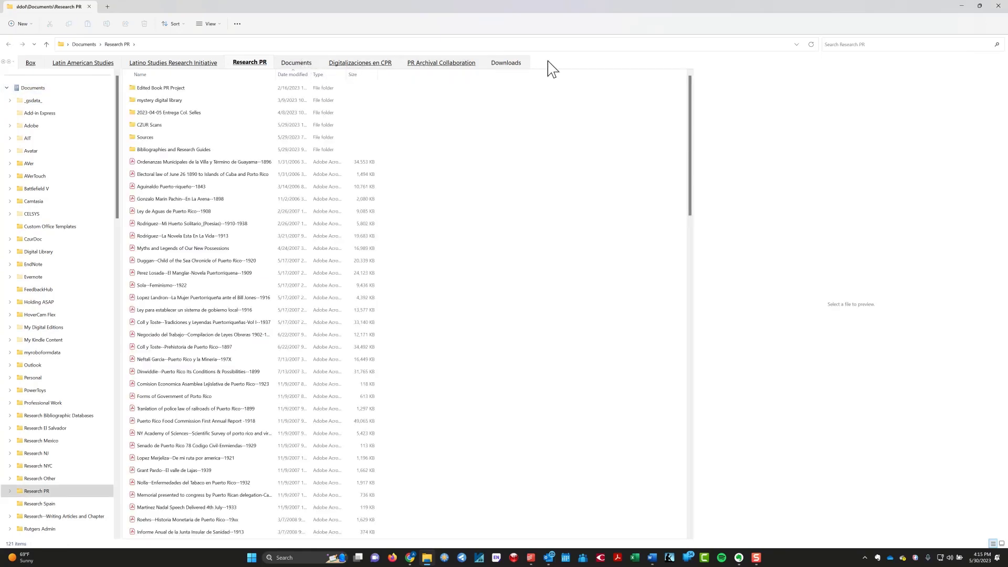
{"action": "right_click", "coordinate": [517, 65]}
{"action": "left_click", "coordinate": [521, 67]}
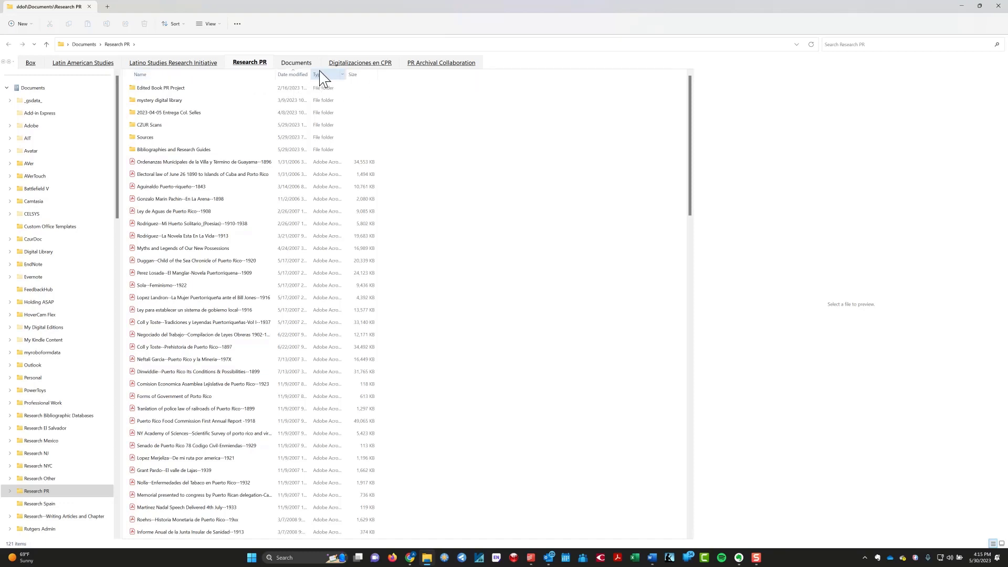
Open Research NYC within Documents and close the Digitalizaciones en CPR and PR Archival Collaboration folder tabs
{"action": "left_click", "coordinate": [284, 65]}
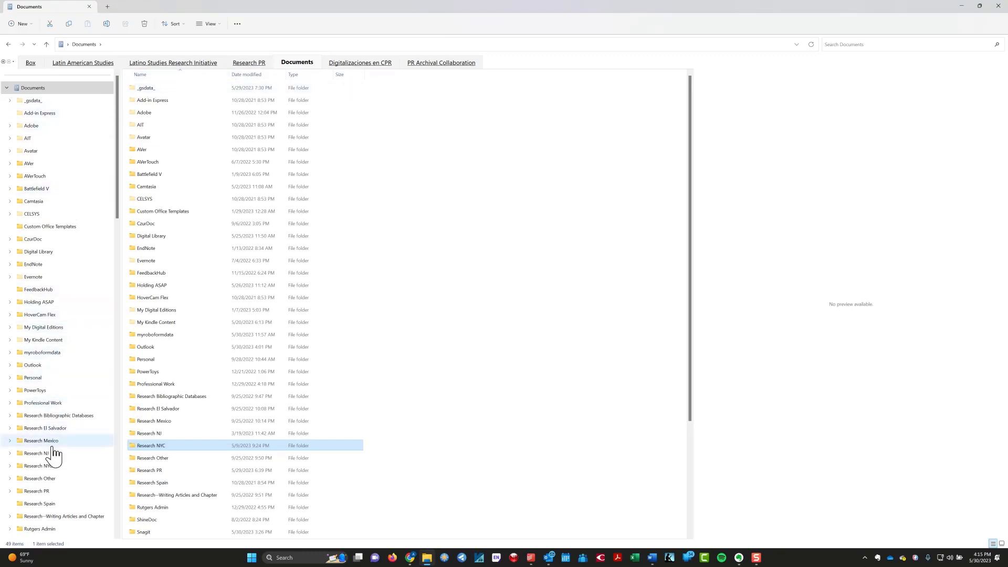
{"action": "left_click", "coordinate": [53, 469]}
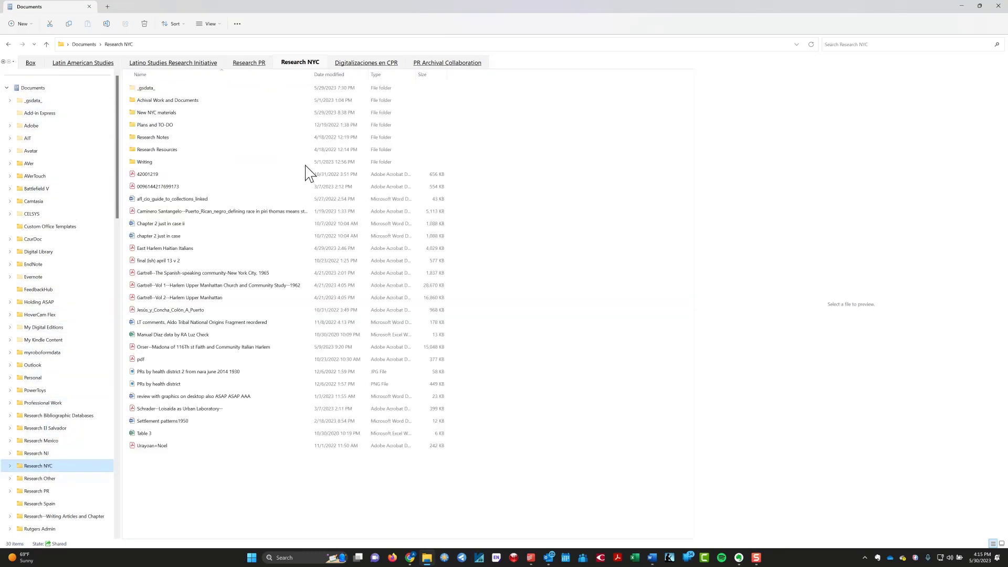
{"action": "right_click", "coordinate": [349, 63]}
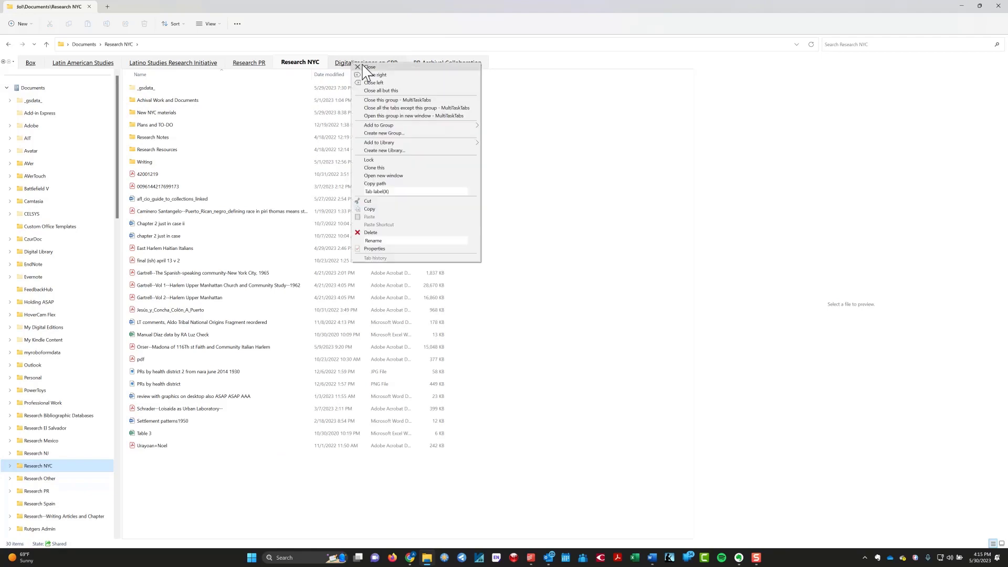
{"action": "left_click", "coordinate": [366, 68]}
{"action": "right_click", "coordinate": [367, 69]}
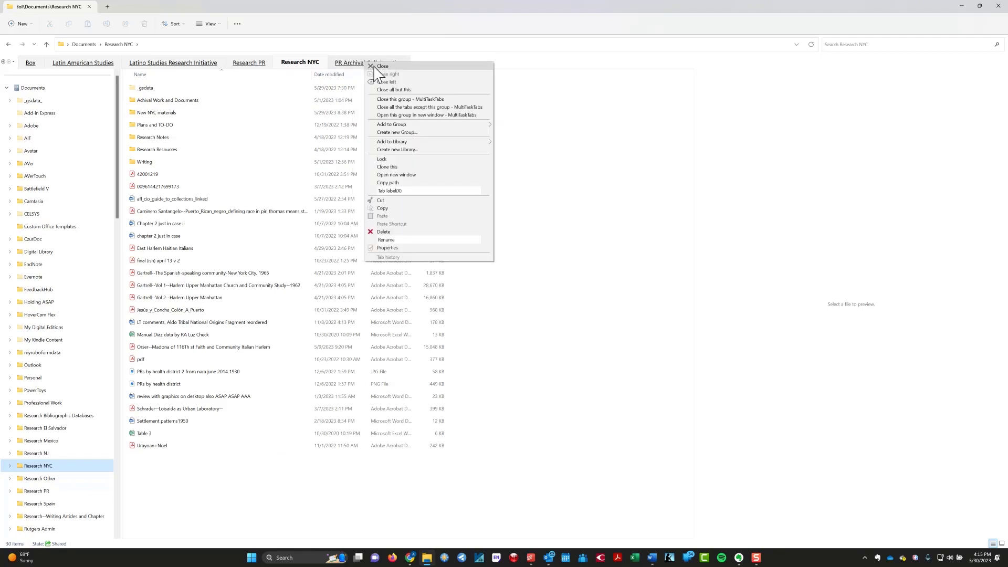
{"action": "left_click", "coordinate": [373, 73]}
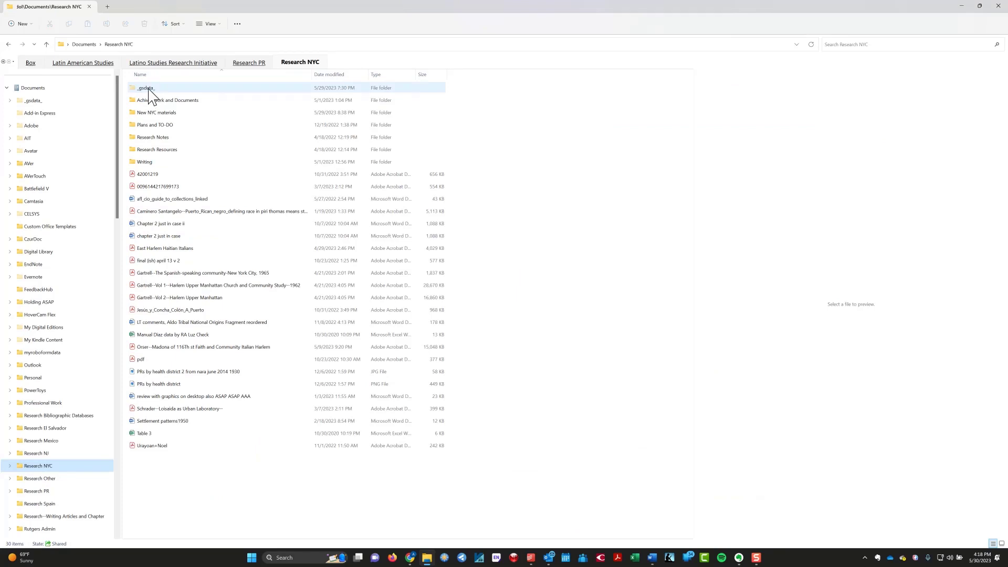
Open the AFL CIO Archive folder under Achival Work and Documents > Archives and look through its scanned images
{"action": "double_click", "coordinate": [198, 100]}
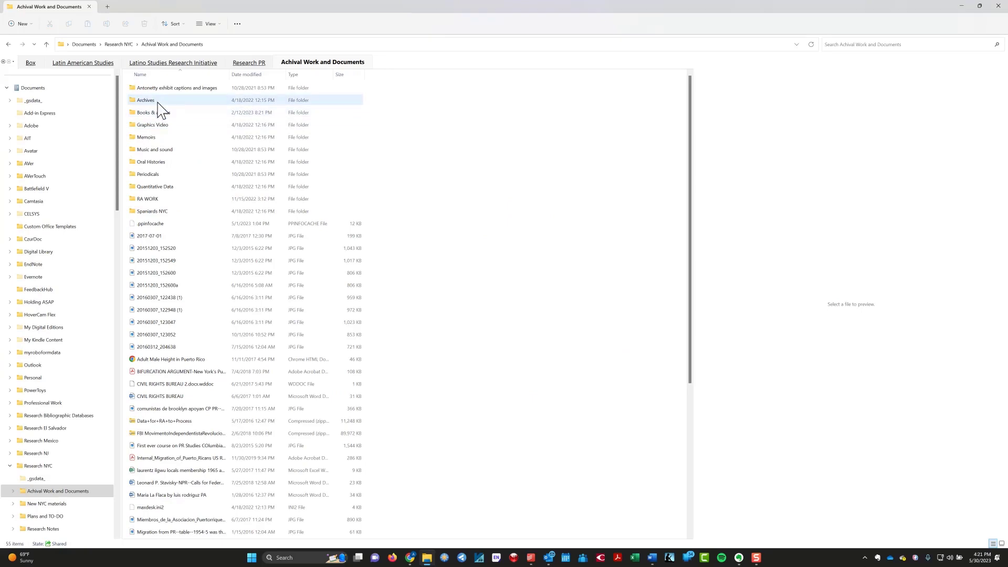
{"action": "double_click", "coordinate": [157, 102]}
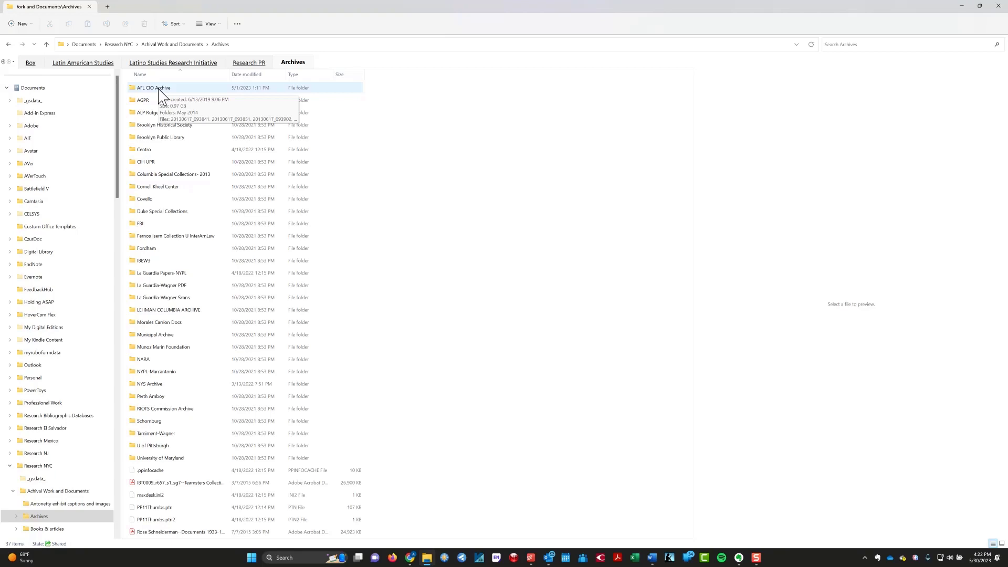
{"action": "double_click", "coordinate": [158, 89]}
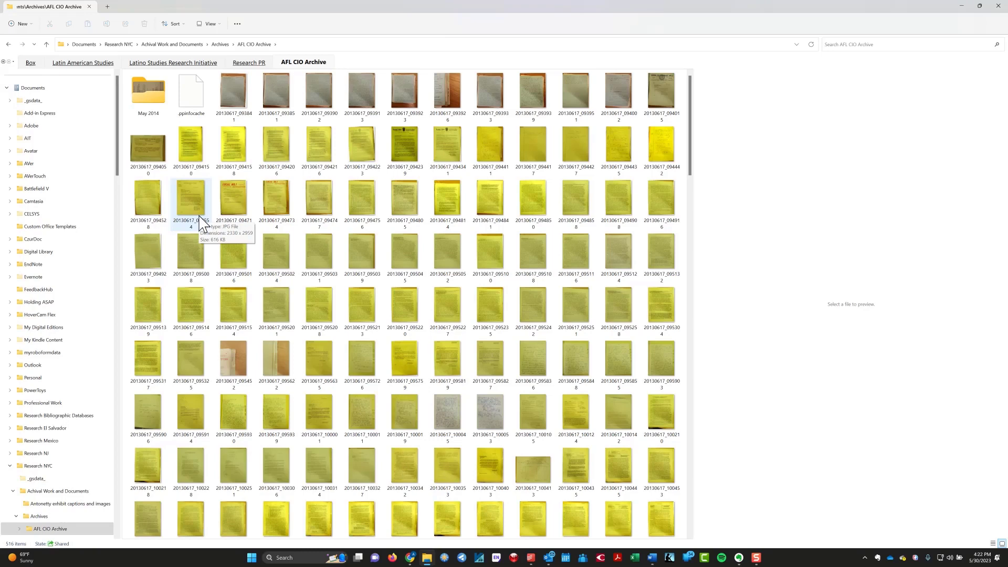
{"action": "scroll", "coordinate": [204, 225], "scroll_direction": "down", "scroll_amount": 20}
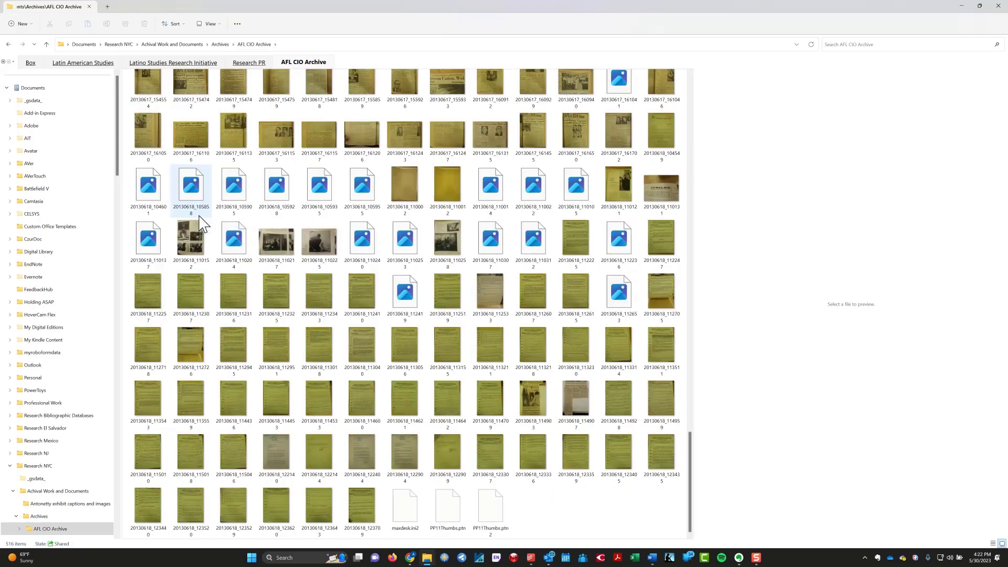
{"action": "scroll", "coordinate": [194, 210], "scroll_direction": "up", "scroll_amount": 8}
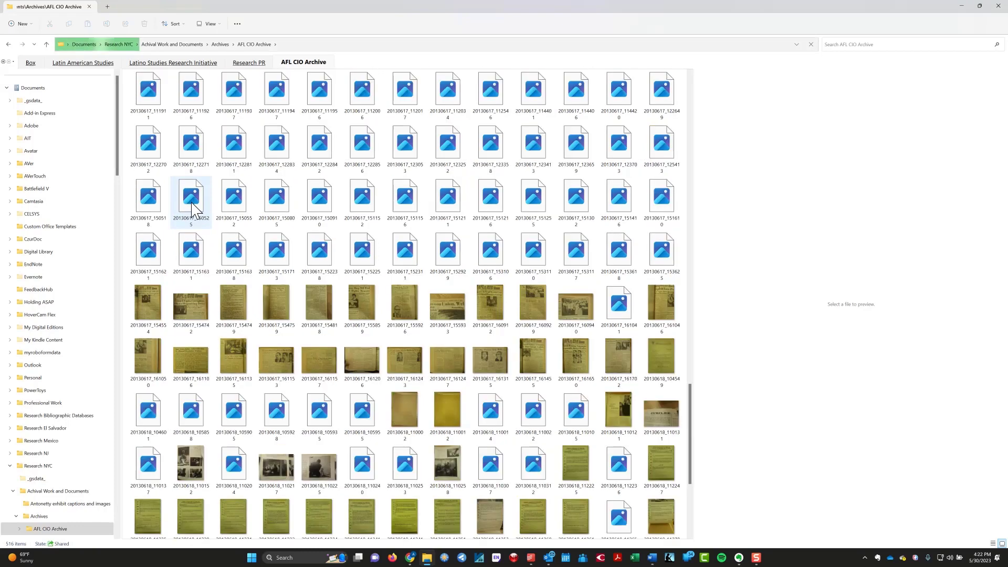
{"action": "scroll", "coordinate": [189, 74], "scroll_direction": "up", "scroll_amount": 6}
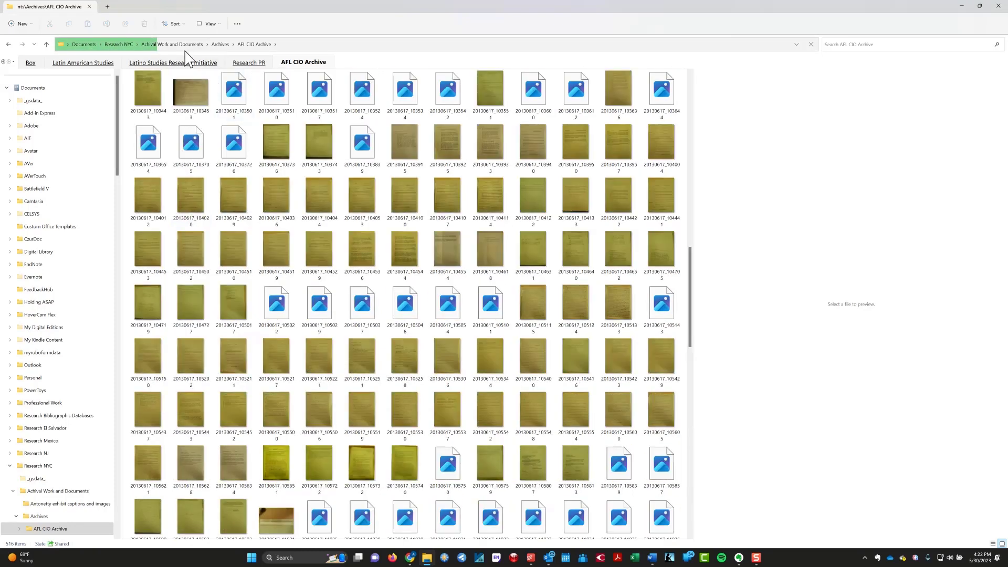
Go back to the Archives folder and open Jesus Colon Papers Sept 08 inside Centro to view its scans
{"action": "left_click", "coordinate": [220, 44]}
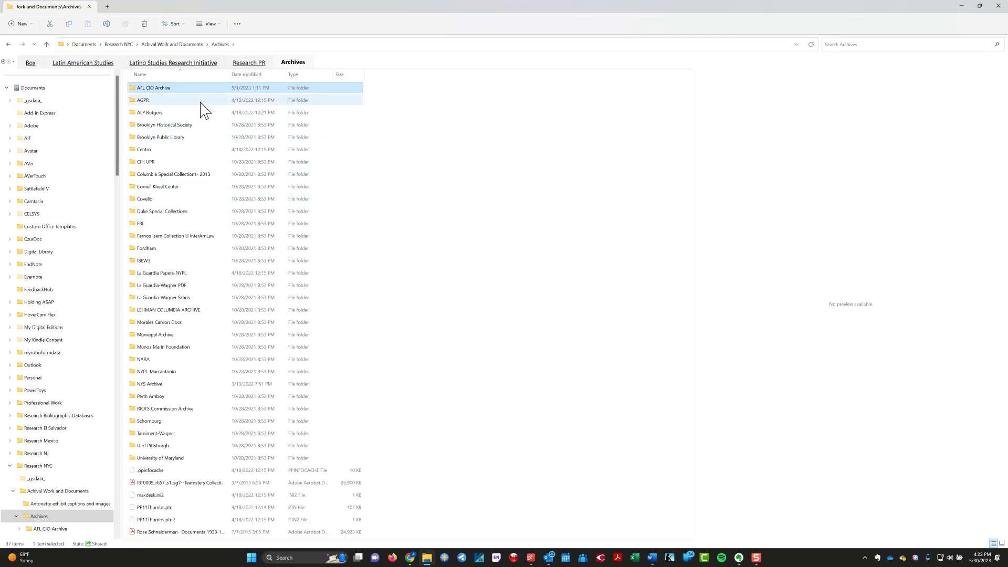
{"action": "mouse_move", "coordinate": [184, 106]}
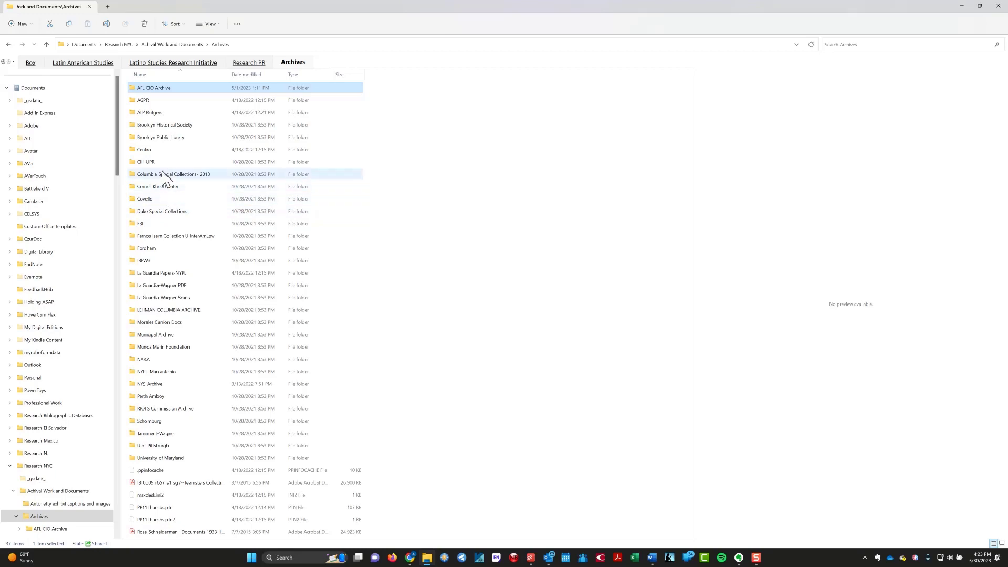
{"action": "left_click", "coordinate": [163, 151]}
{"action": "double_click", "coordinate": [163, 152]}
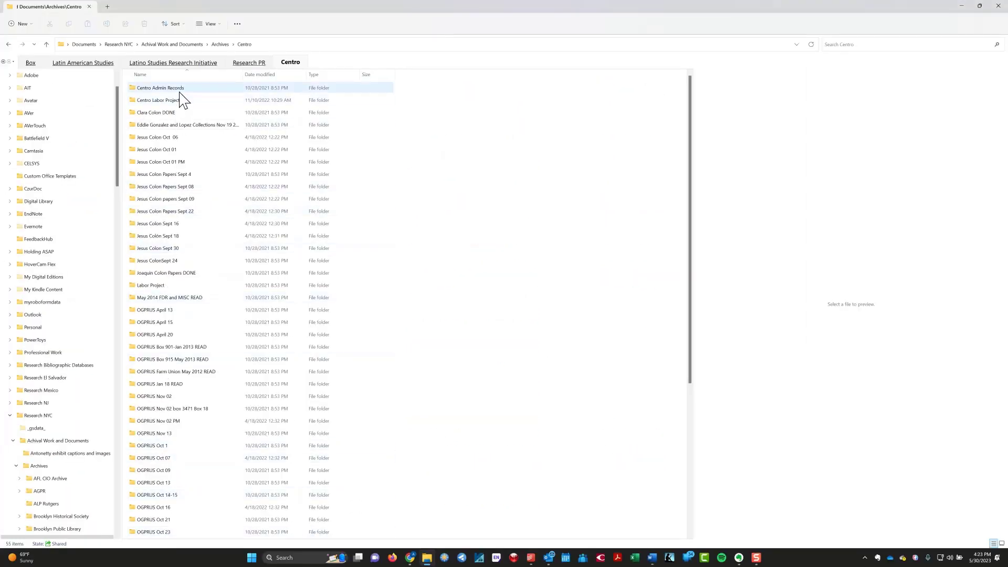
{"action": "double_click", "coordinate": [180, 187]}
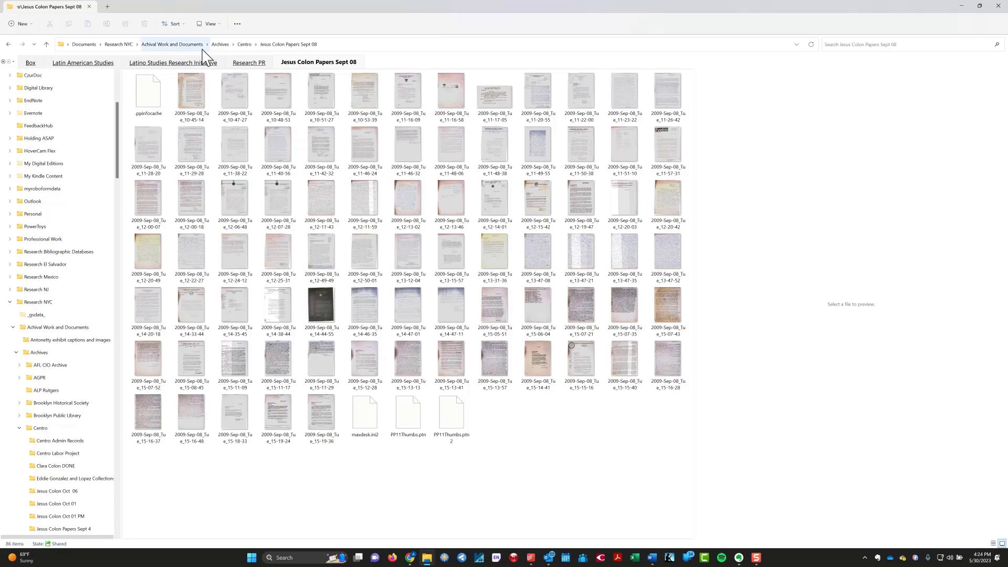
Return to the Achival Work and Documents folder and look through its loose files and subfolders
{"action": "left_click", "coordinate": [151, 45]}
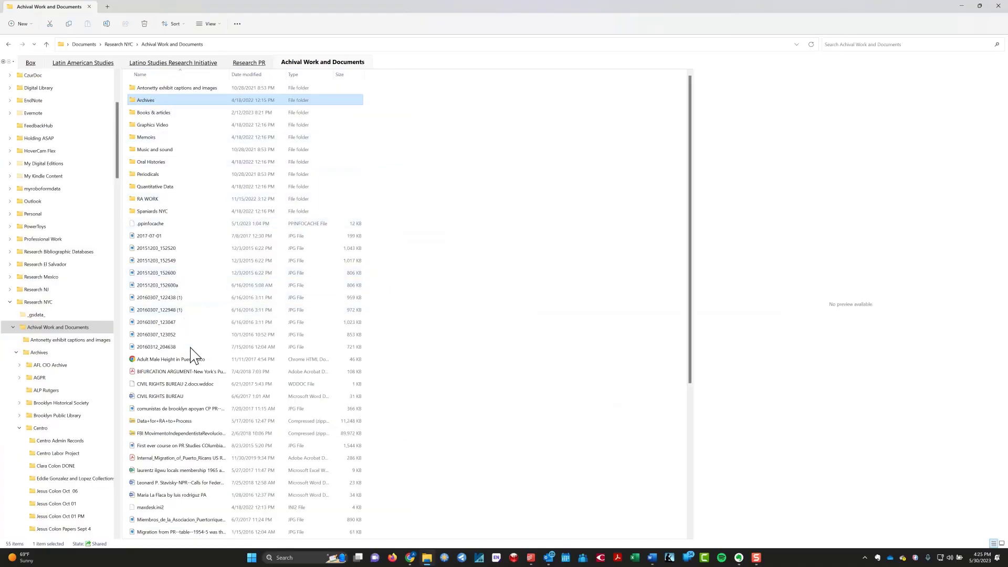
{"action": "scroll", "coordinate": [194, 341], "scroll_direction": "down", "scroll_amount": 6}
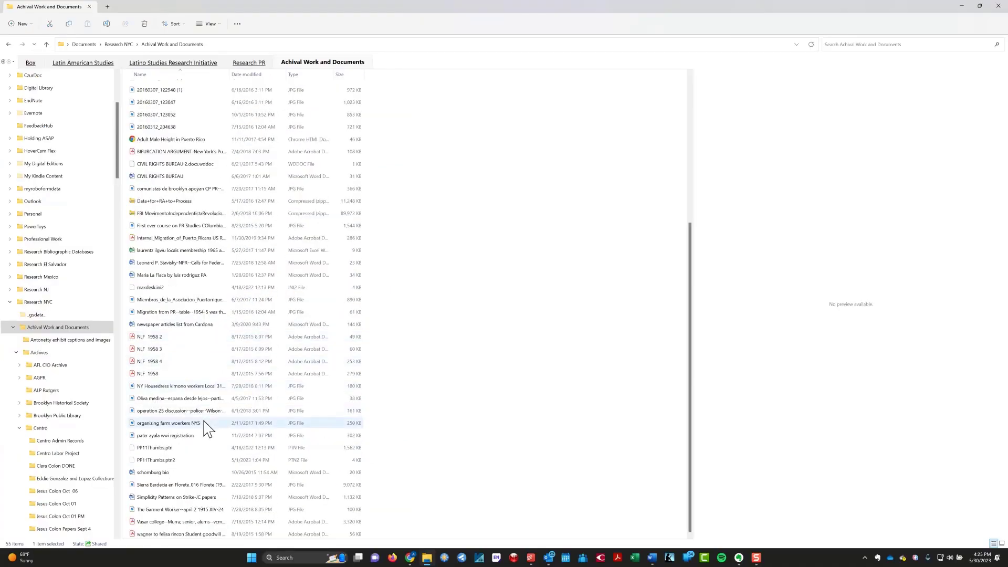
{"action": "scroll", "coordinate": [204, 428], "scroll_direction": "up", "scroll_amount": 3}
{"action": "scroll", "coordinate": [204, 437], "scroll_direction": "up", "scroll_amount": 3}
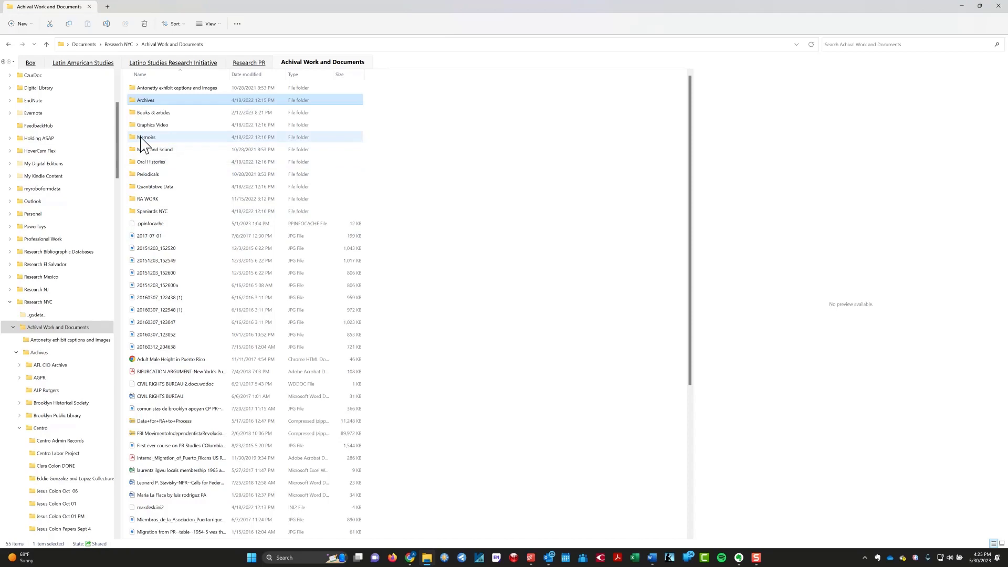
{"action": "mouse_move", "coordinate": [140, 139]}
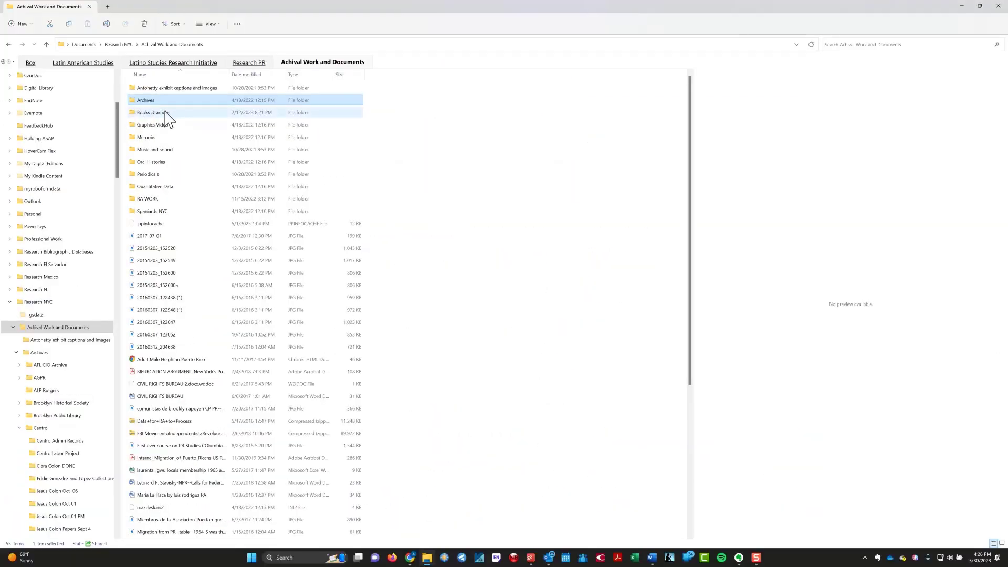
Open the Books & articles folder and widen its Name column to fit the long file titles
{"action": "double_click", "coordinate": [164, 113]}
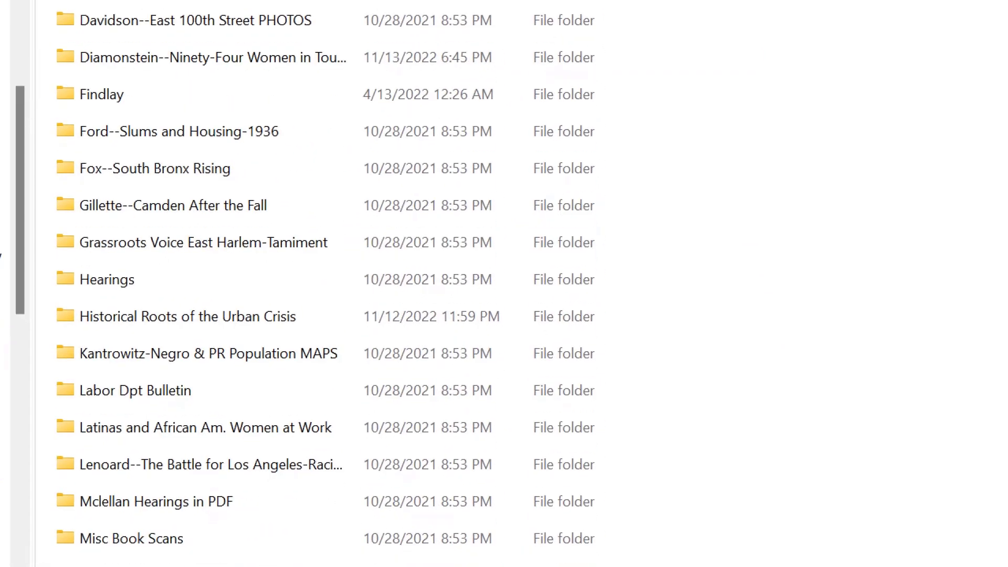
{"action": "scroll", "coordinate": [161, 548], "scroll_direction": "down", "scroll_amount": 7}
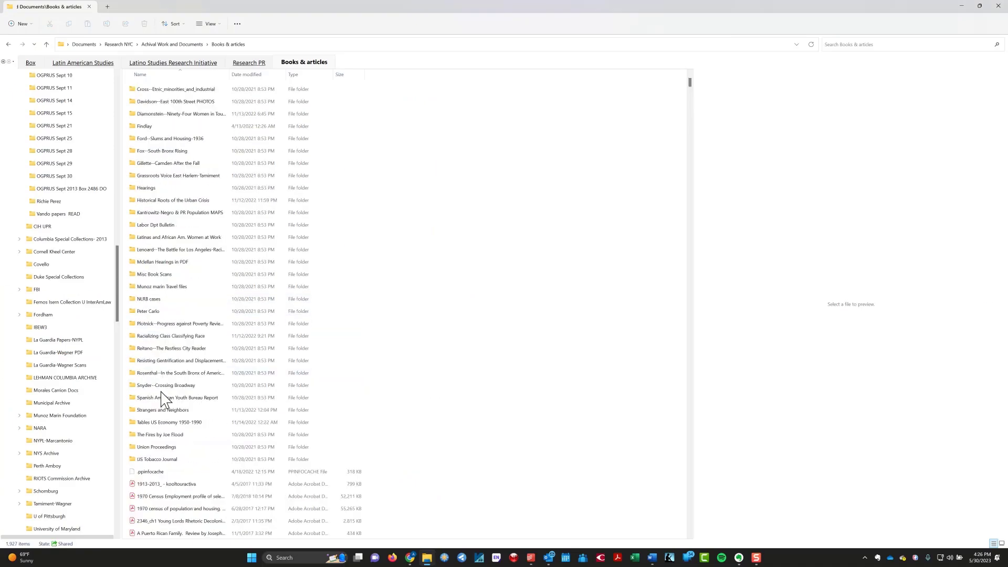
{"action": "scroll", "coordinate": [163, 399], "scroll_direction": "up", "scroll_amount": 7}
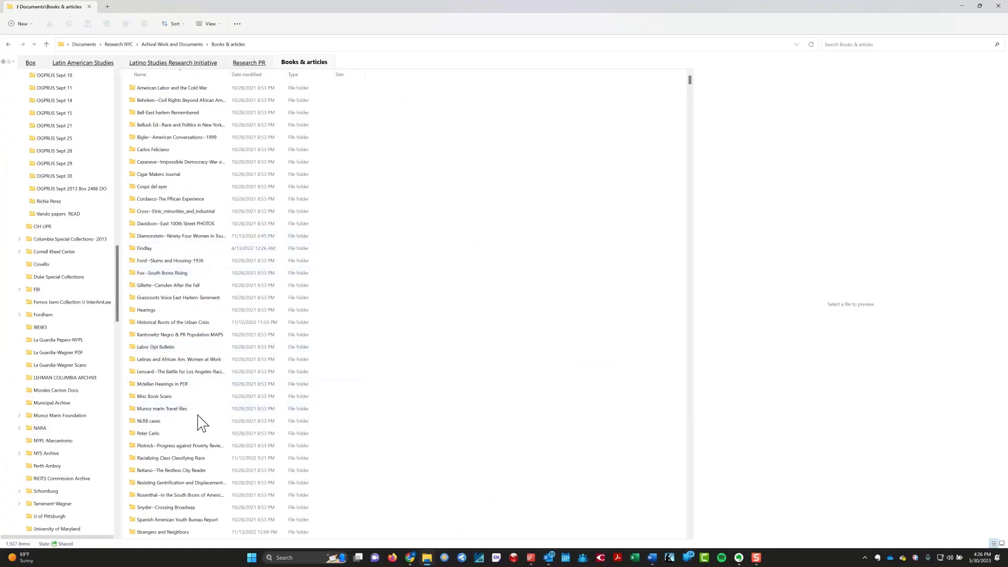
{"action": "scroll", "coordinate": [203, 423], "scroll_direction": "down", "scroll_amount": 10}
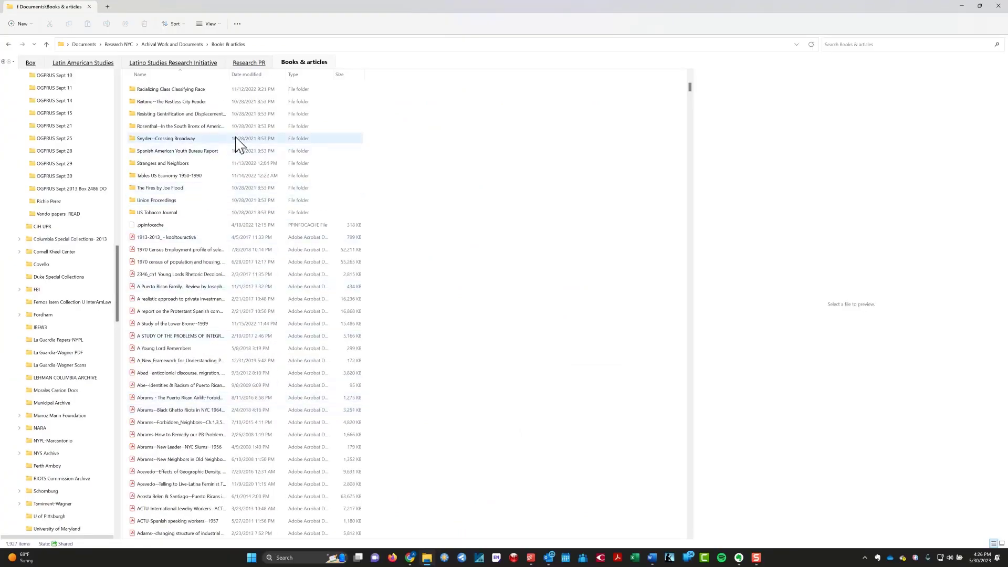
{"action": "left_click_drag", "start_coordinate": [231, 78], "coordinate": [313, 77]}
{"action": "scroll", "coordinate": [283, 291], "scroll_direction": "down", "scroll_amount": 5}
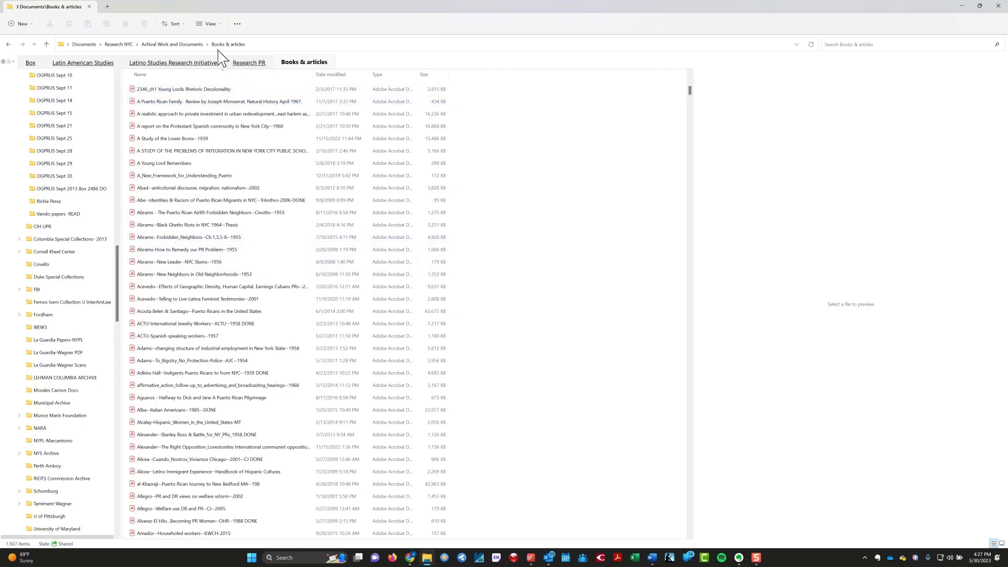
Go back to Achival Work and Documents, reopen Books & articles and review its list of folders and files
{"action": "left_click", "coordinate": [201, 44]}
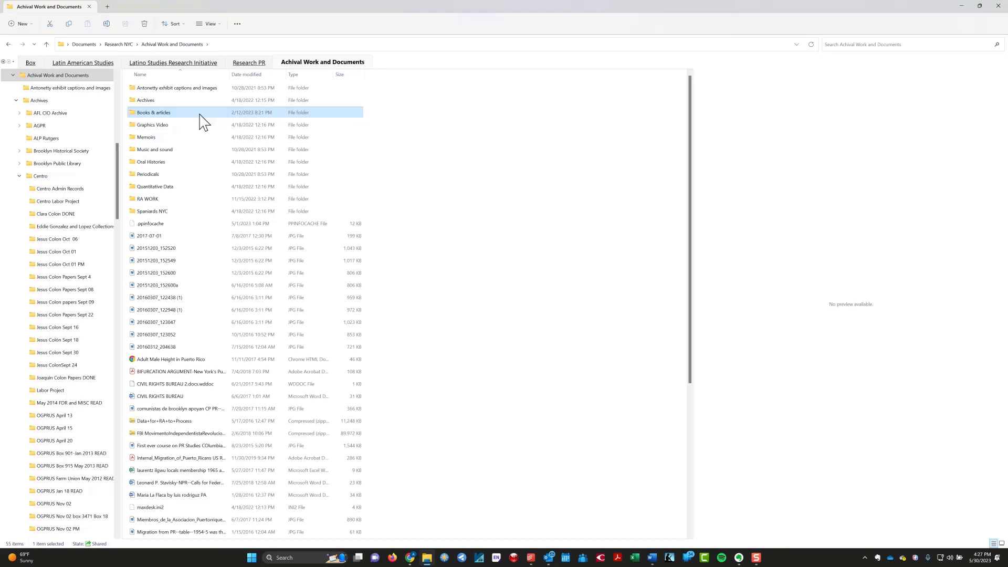
{"action": "double_click", "coordinate": [175, 113]}
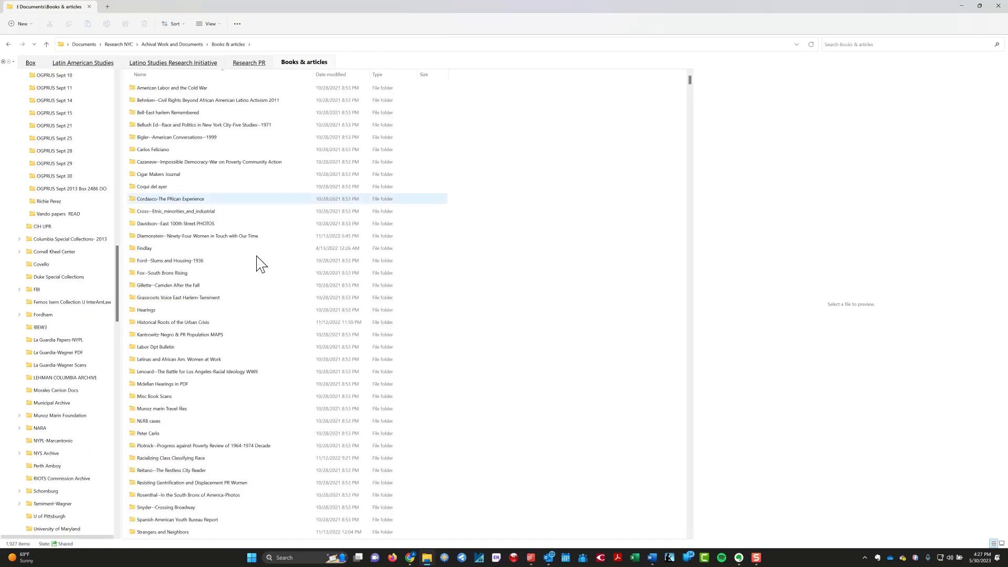
{"action": "scroll", "coordinate": [261, 264], "scroll_direction": "down", "scroll_amount": 10}
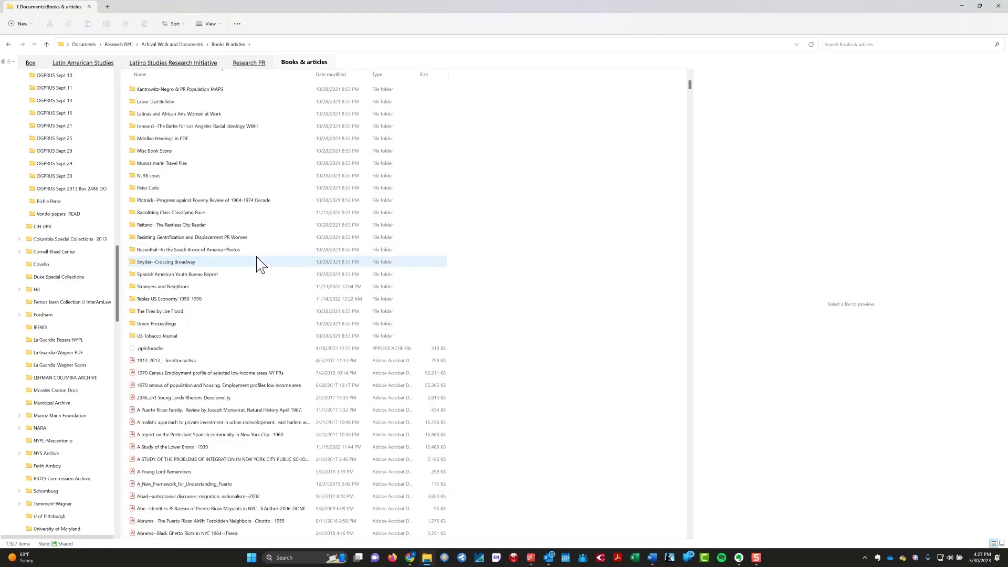
{"action": "scroll", "coordinate": [260, 264], "scroll_direction": "up", "scroll_amount": 10}
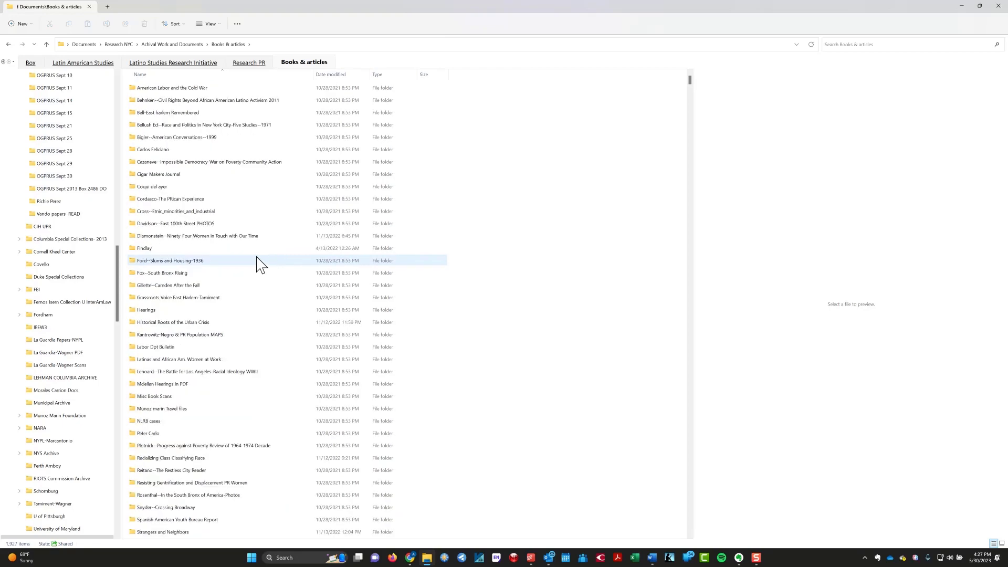
Go back up to Research NYC, open Research Notes and enter its Archival collections notes folder
{"action": "left_click", "coordinate": [199, 44]}
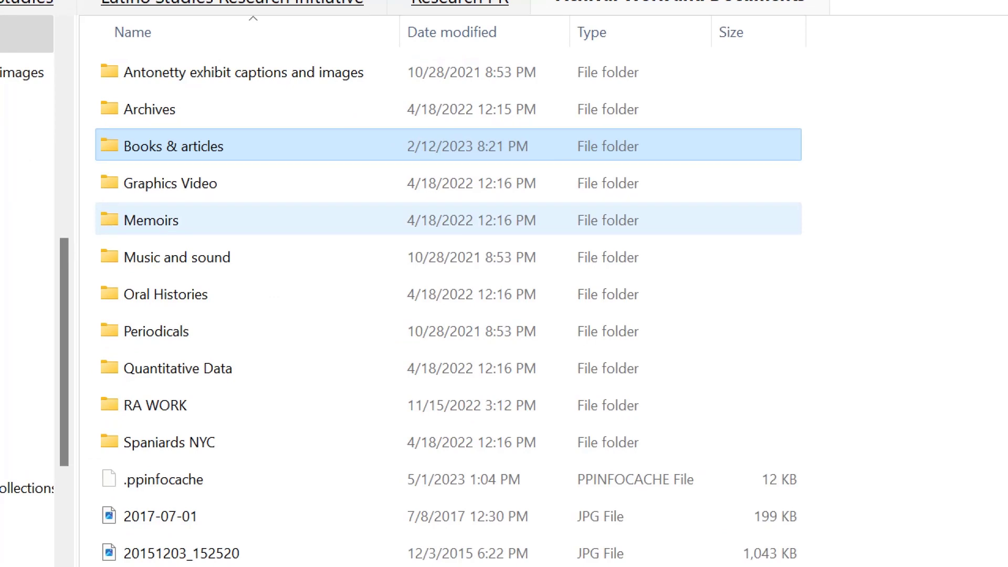
{"action": "key", "text": "alt+Up"}
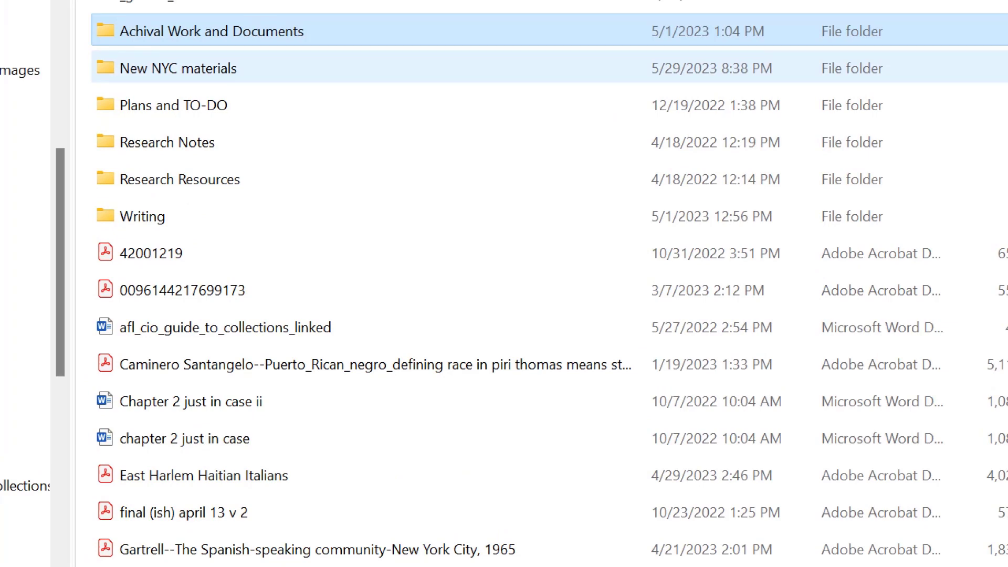
{"action": "left_click", "coordinate": [192, 153]}
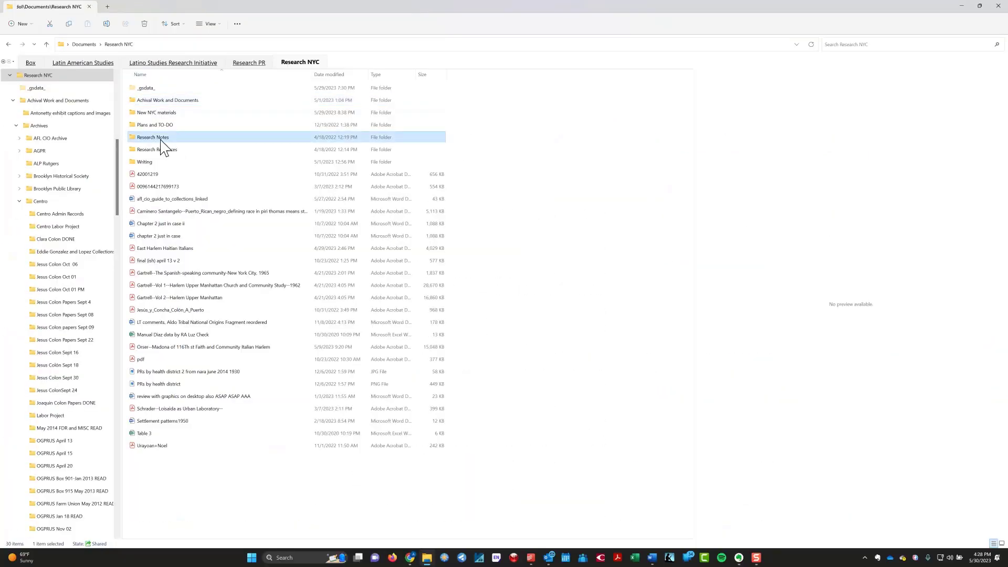
{"action": "double_click", "coordinate": [164, 147]}
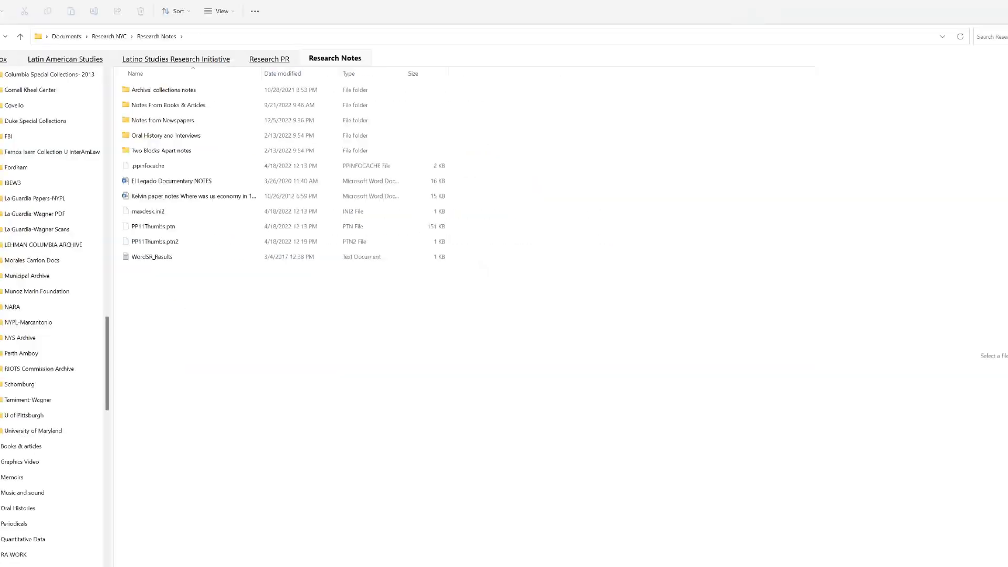
{"action": "double_click", "coordinate": [182, 90]}
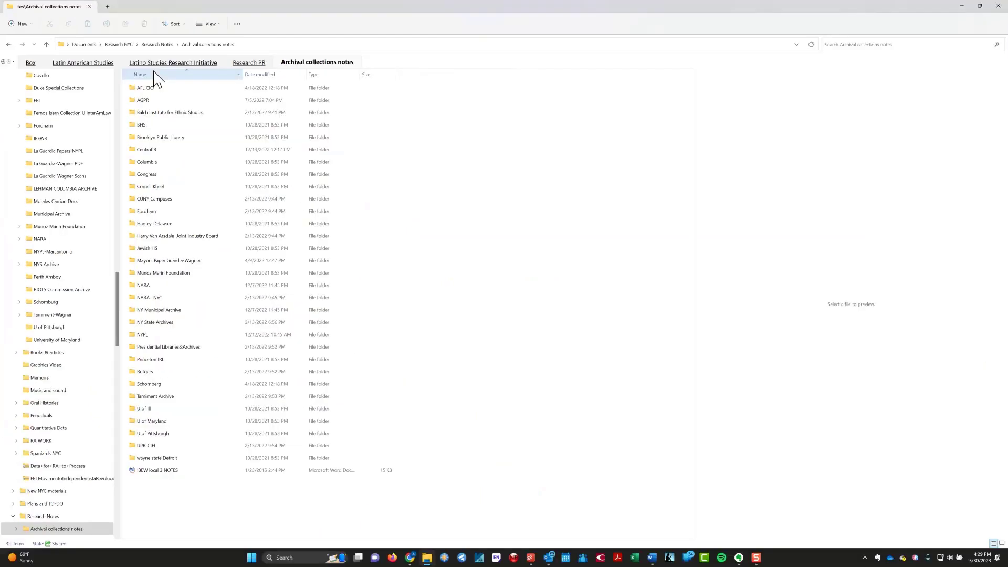
View the contents of the AFL CIO and AGPR folders, returning to Archival collections notes after each
{"action": "double_click", "coordinate": [159, 92]}
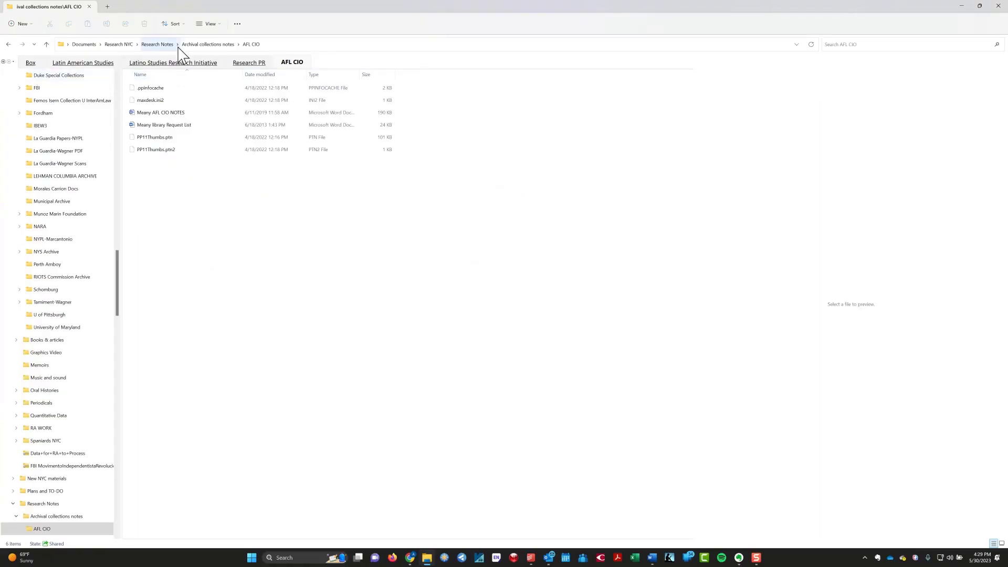
{"action": "left_click", "coordinate": [191, 46]}
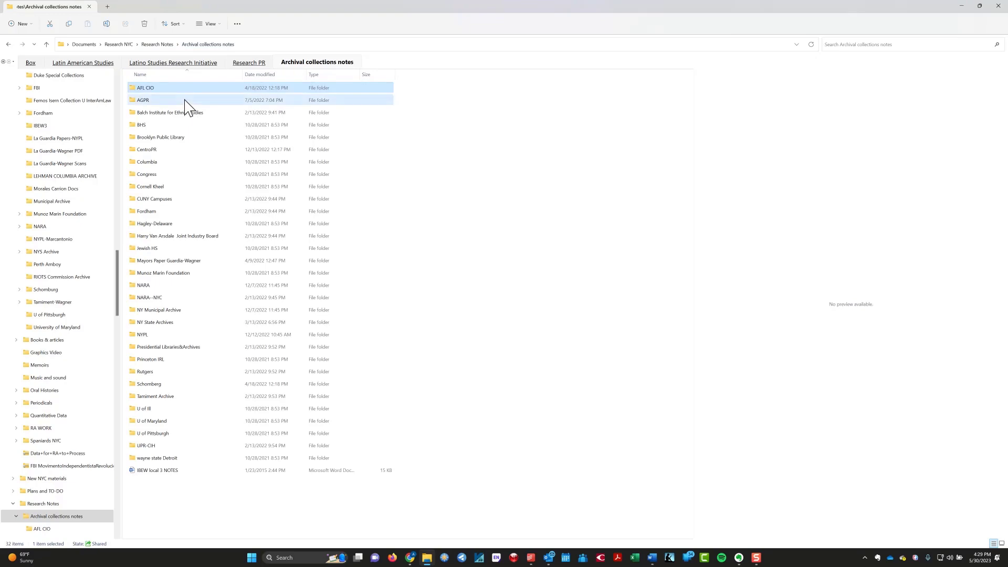
{"action": "double_click", "coordinate": [186, 100]}
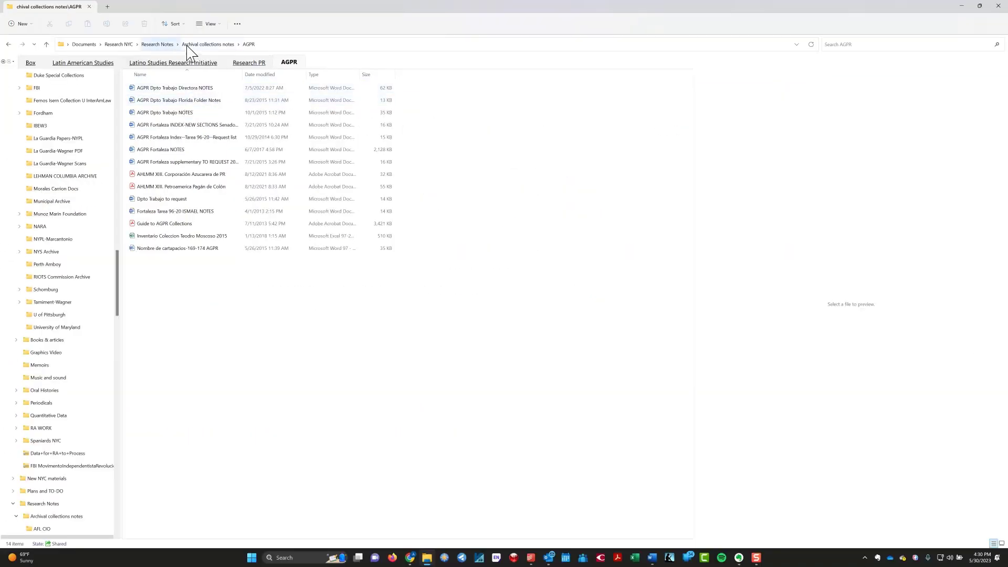
{"action": "left_click", "coordinate": [203, 44]}
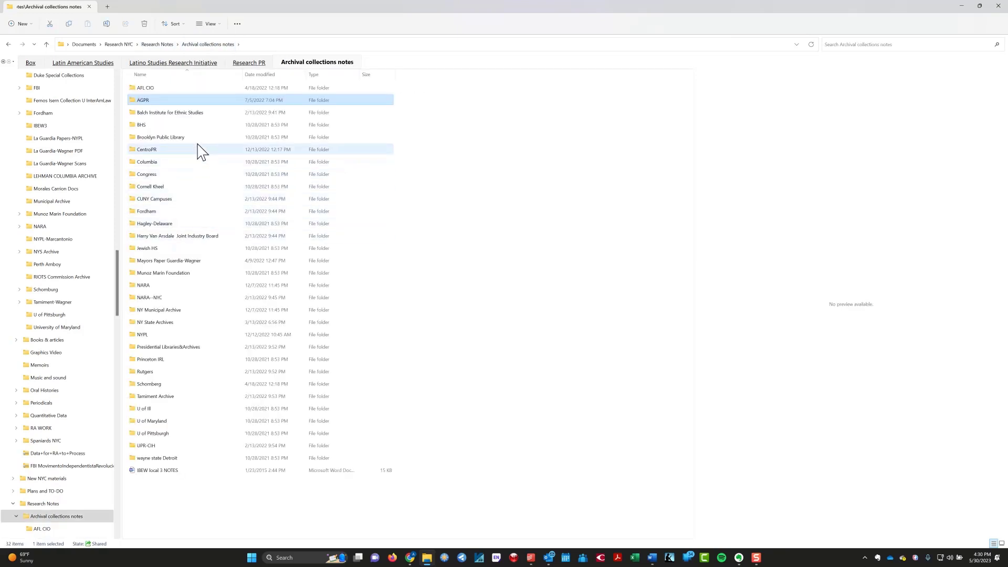
Open the CentroPR folder, preview OGPRUS Work NOTES and open that document in Word
{"action": "double_click", "coordinate": [198, 151]}
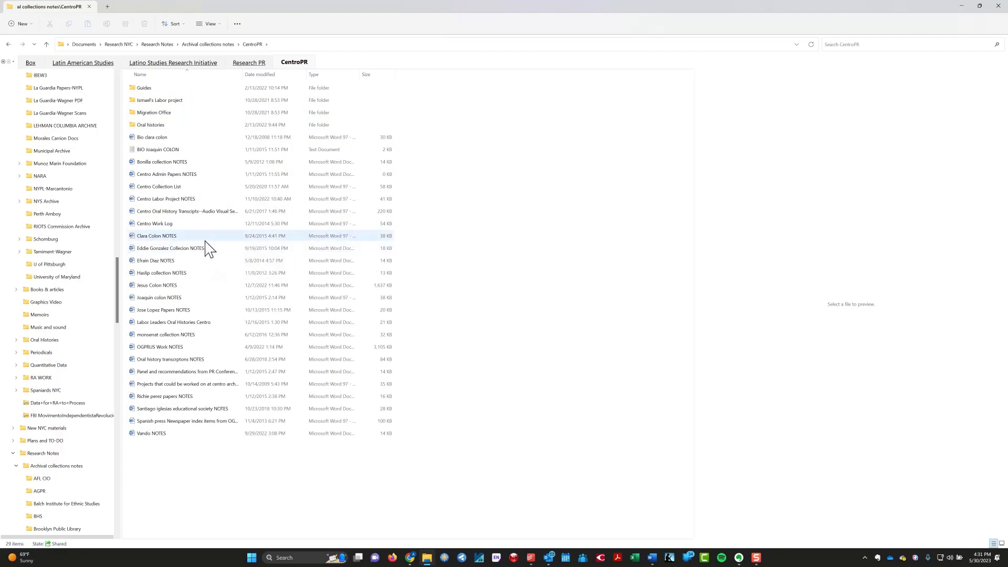
{"action": "mouse_move", "coordinate": [210, 260]}
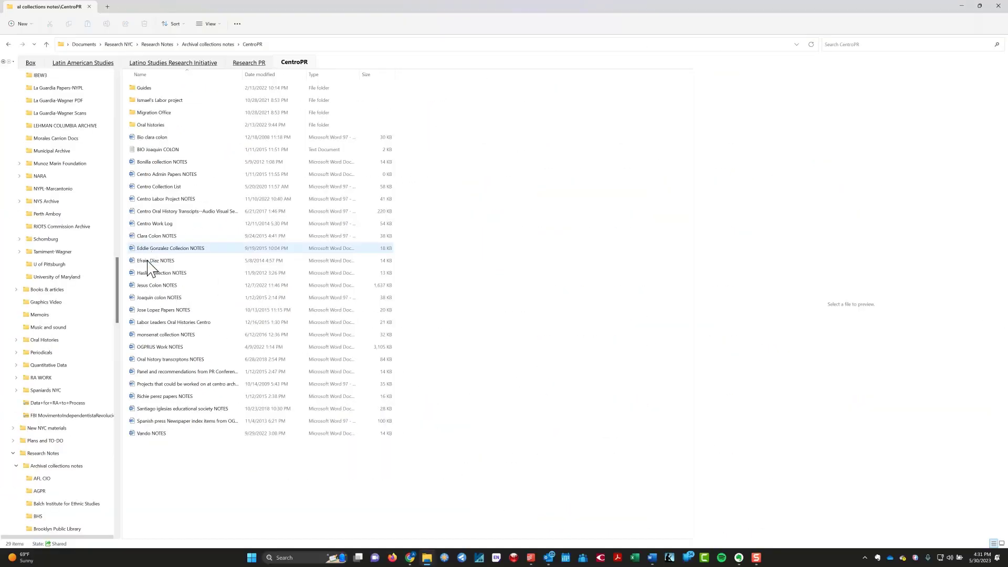
{"action": "left_click", "coordinate": [167, 350]}
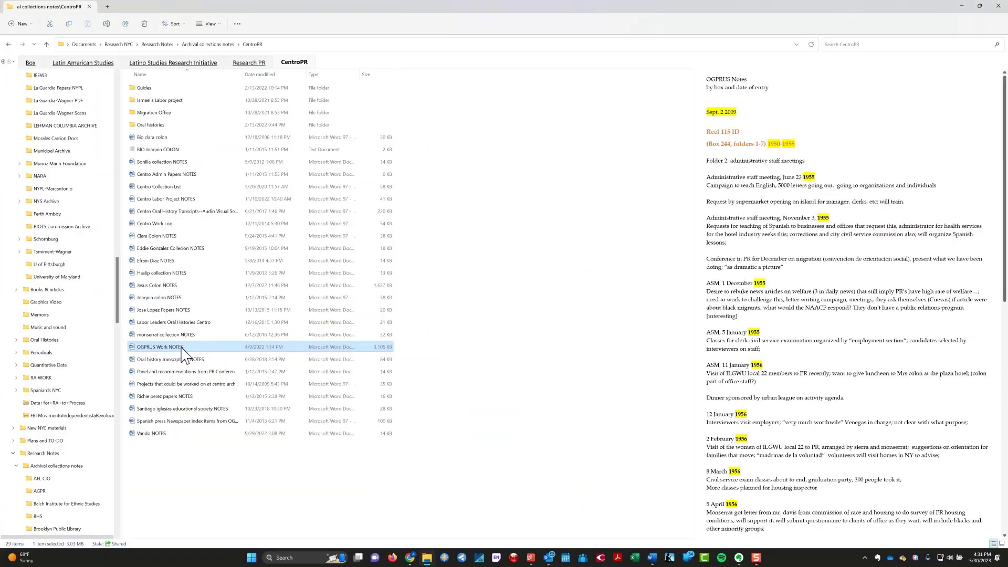
{"action": "double_click", "coordinate": [185, 347]}
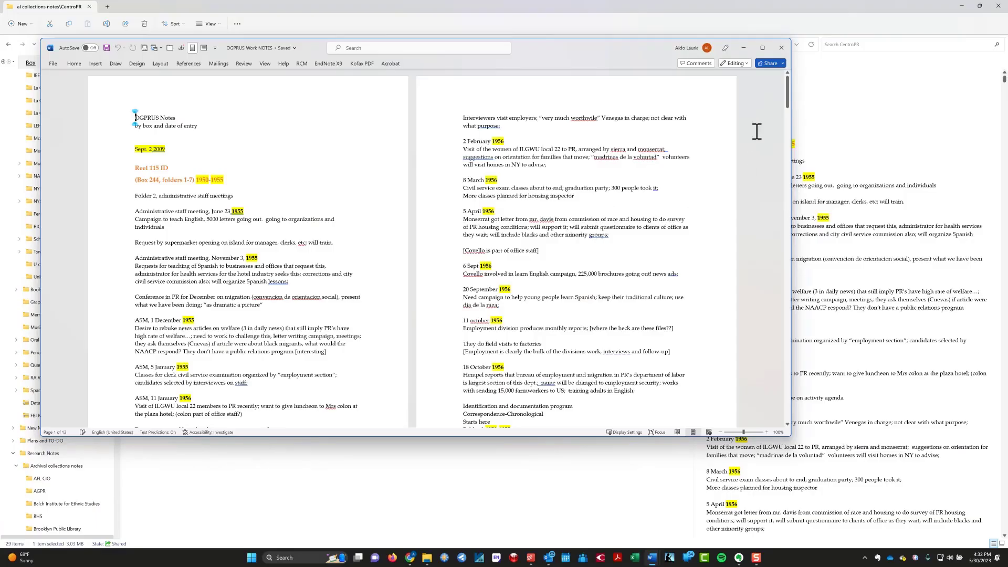
{"action": "left_click", "coordinate": [690, 150]}
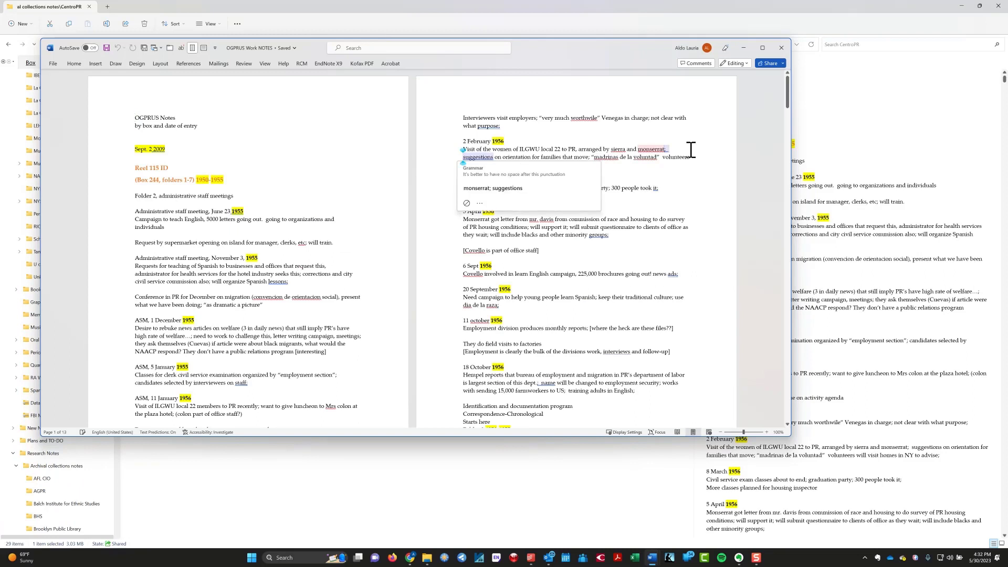
{"action": "left_click", "coordinate": [691, 150]}
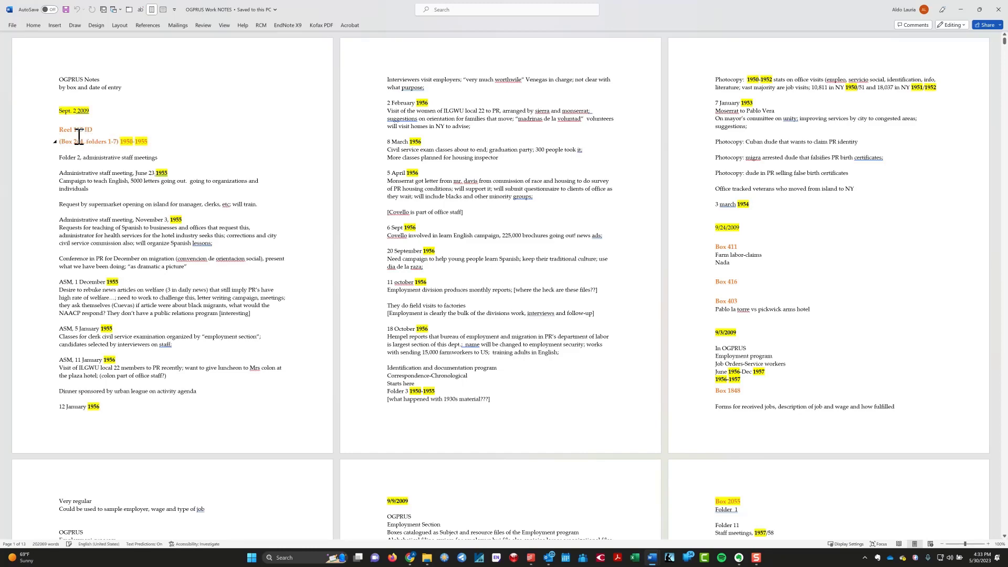
Show the document's list of headings in the Navigation pane and widen the pane
{"action": "key", "text": "ctrl+f"}
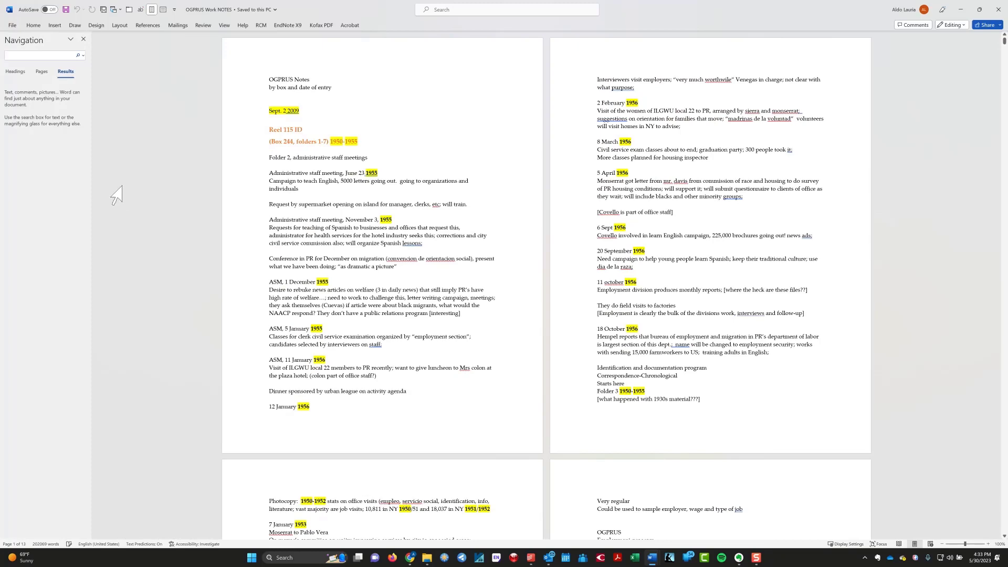
{"action": "left_click", "coordinate": [15, 73]}
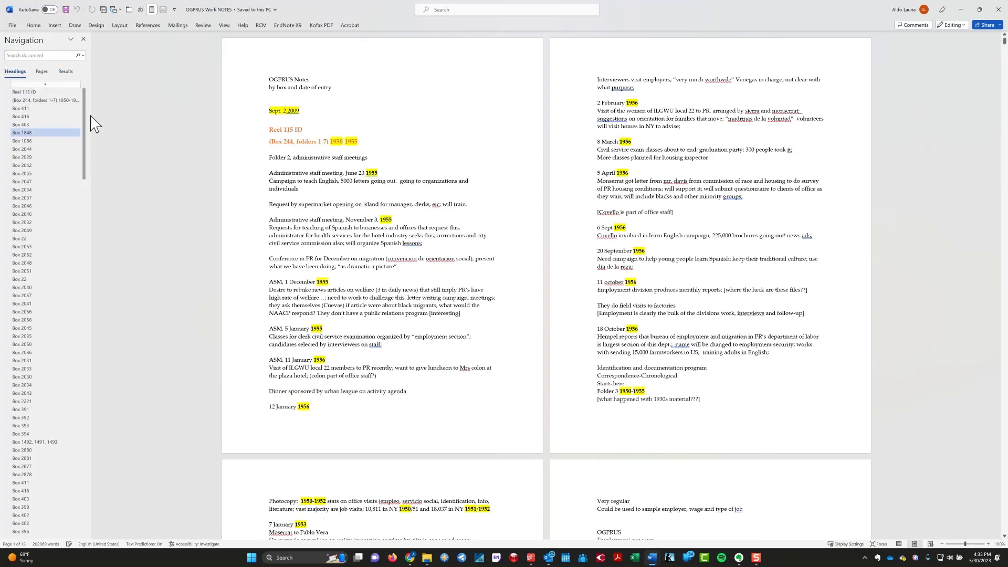
{"action": "left_click_drag", "start_coordinate": [91, 124], "coordinate": [149, 124]}
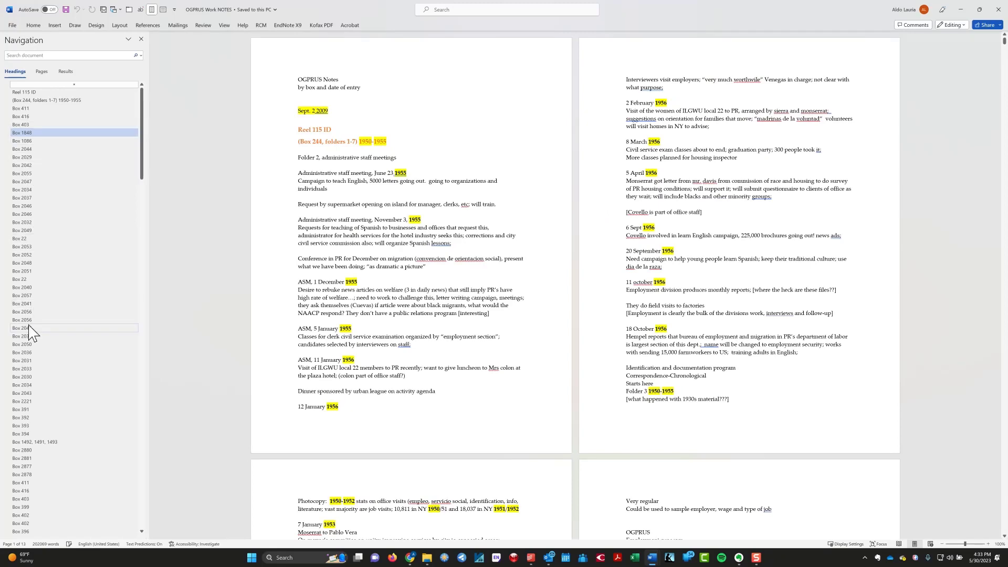
Jump to the first Box 2056 heading to view its notes, then return to the document's beginning and close it
{"action": "scroll", "coordinate": [29, 335], "scroll_direction": "down", "scroll_amount": 3}
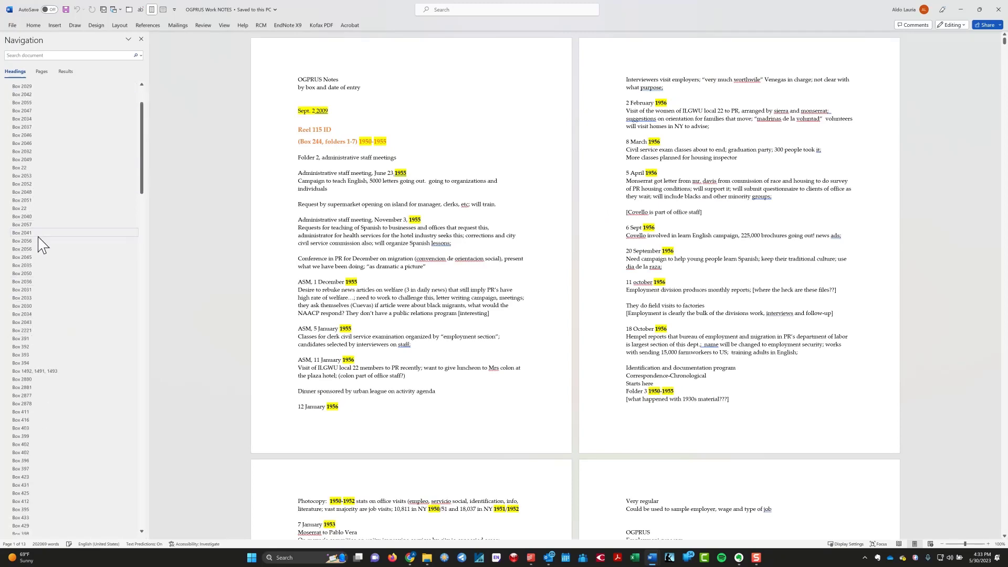
{"action": "left_click", "coordinate": [26, 242]}
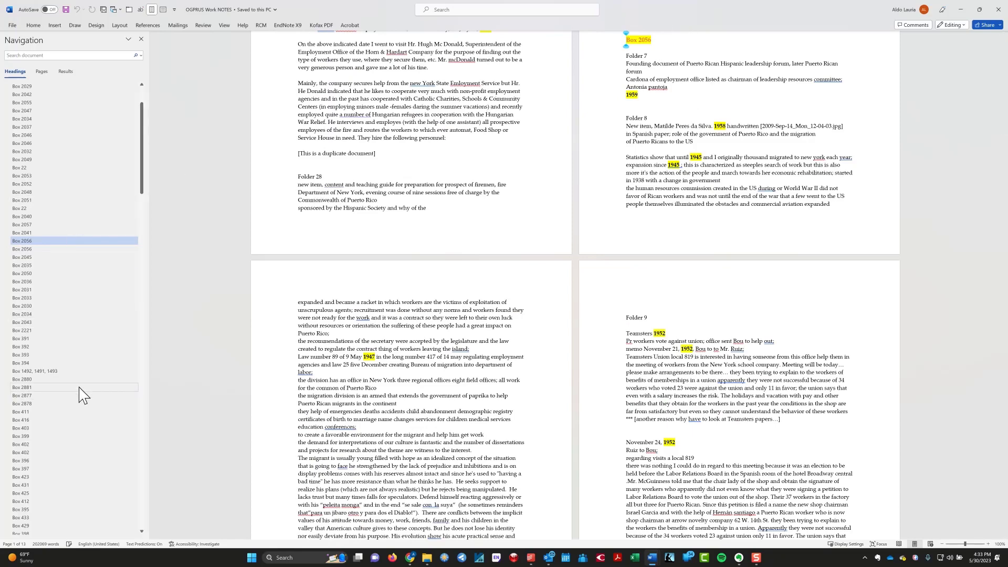
{"action": "left_click_drag", "start_coordinate": [1005, 137], "coordinate": [1004, 41]}
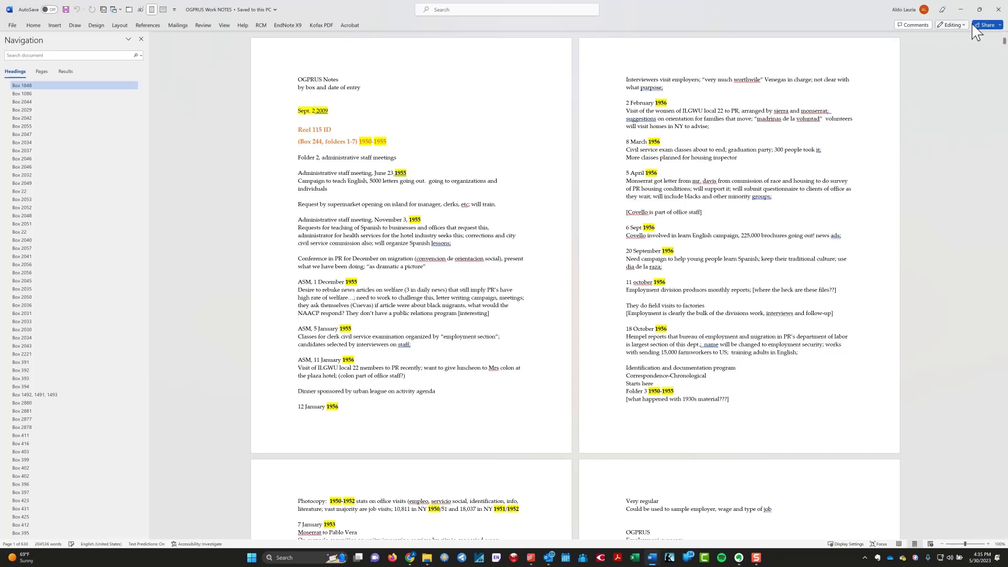
{"action": "left_click", "coordinate": [998, 9]}
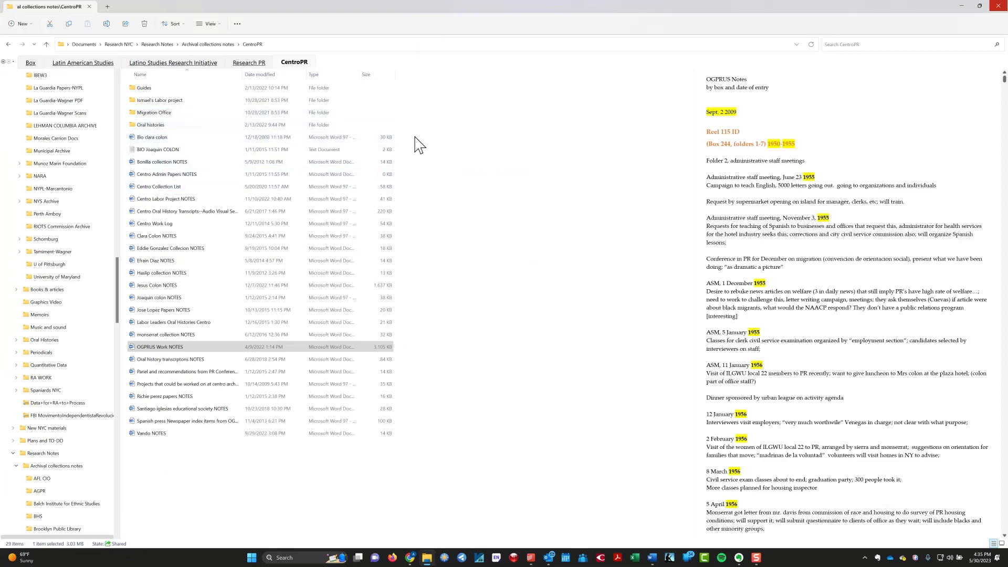
Bring up Copernic Desktop Search and move its window up and toward the file list
{"action": "key", "text": "ctrl"}
{"action": "key", "text": "ctrl"}
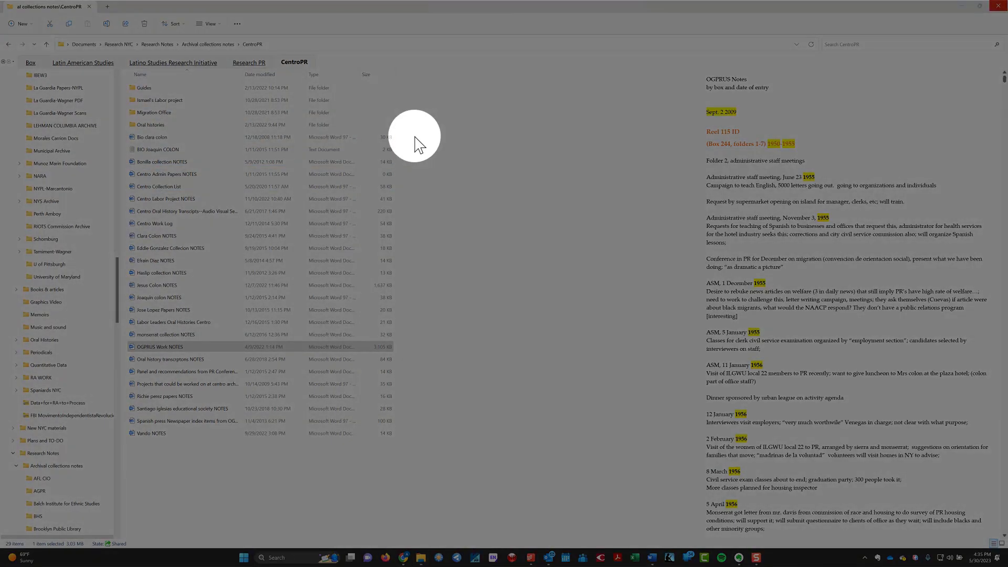
{"action": "left_click", "coordinate": [418, 143]}
{"action": "key", "text": "ctrl"}
{"action": "key", "text": "ctrl"}
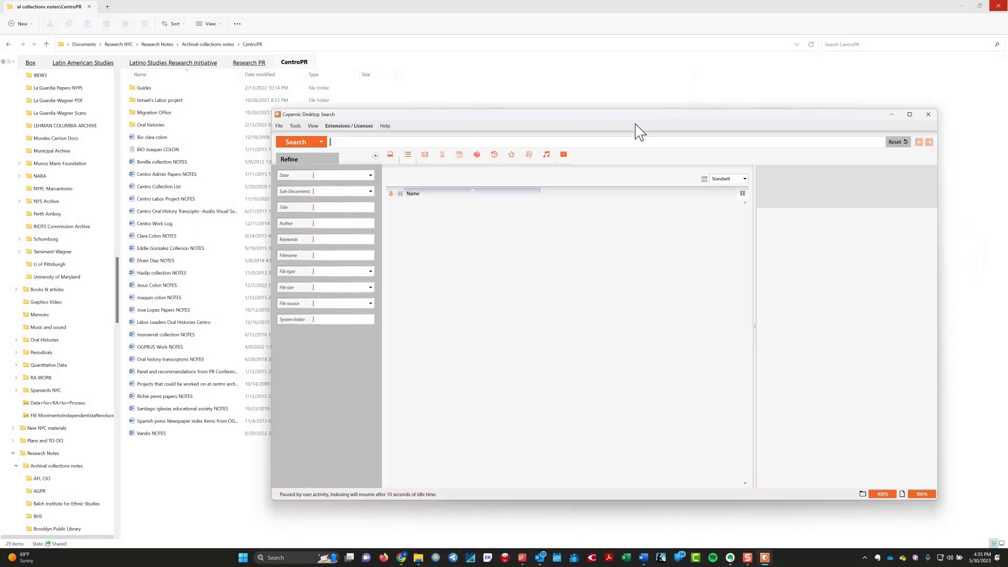
{"action": "left_click_drag", "start_coordinate": [635, 126], "coordinate": [572, 113]}
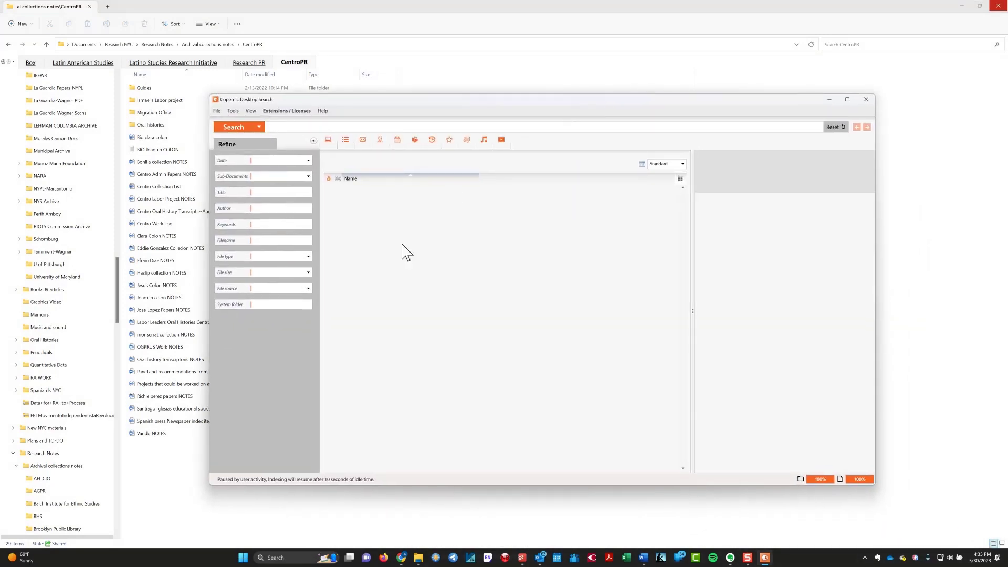
Limit the search to the Research NYC system folder and to filenames containing "notes"
{"action": "left_click", "coordinate": [300, 304]}
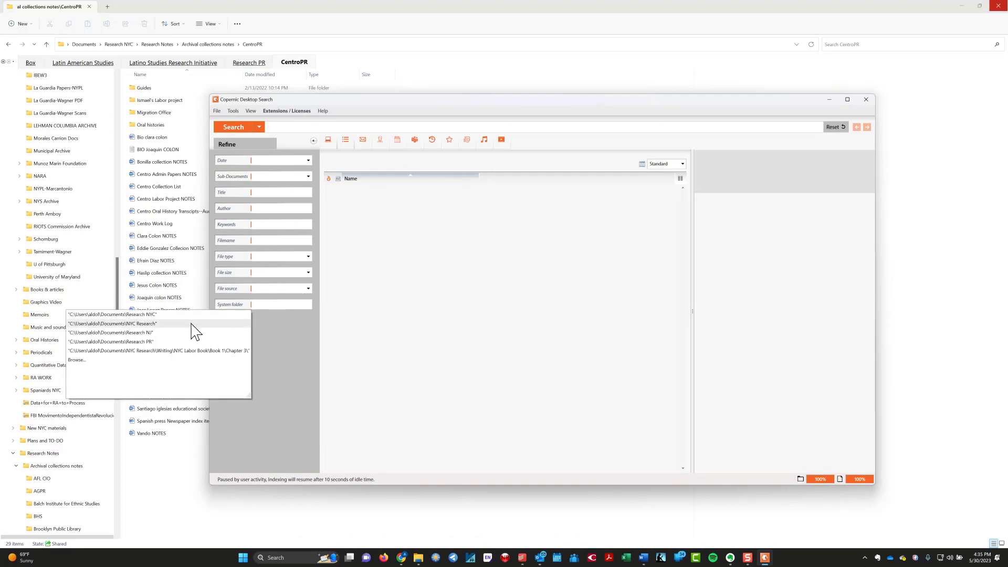
{"action": "left_click", "coordinate": [190, 315]}
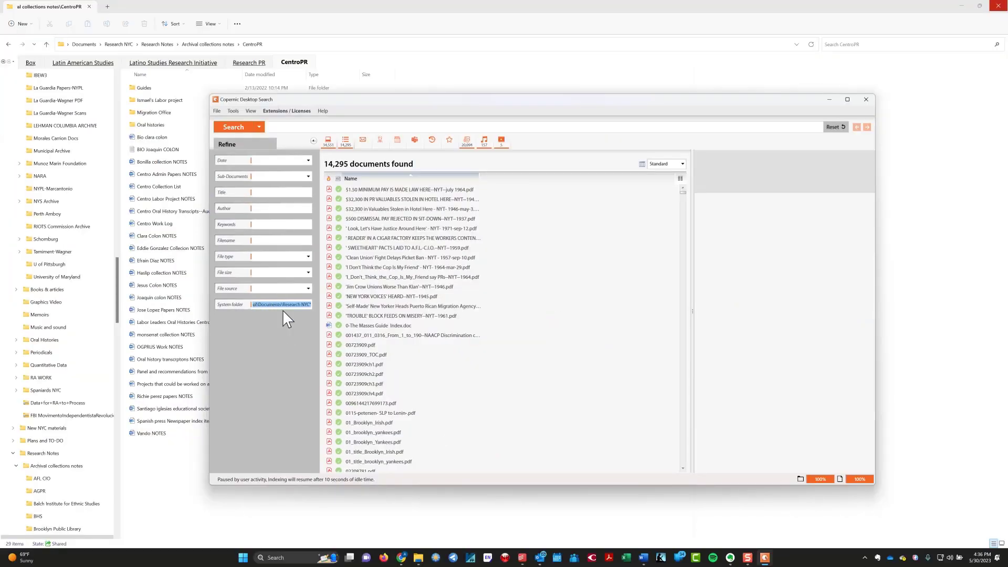
{"action": "left_click", "coordinate": [270, 240]}
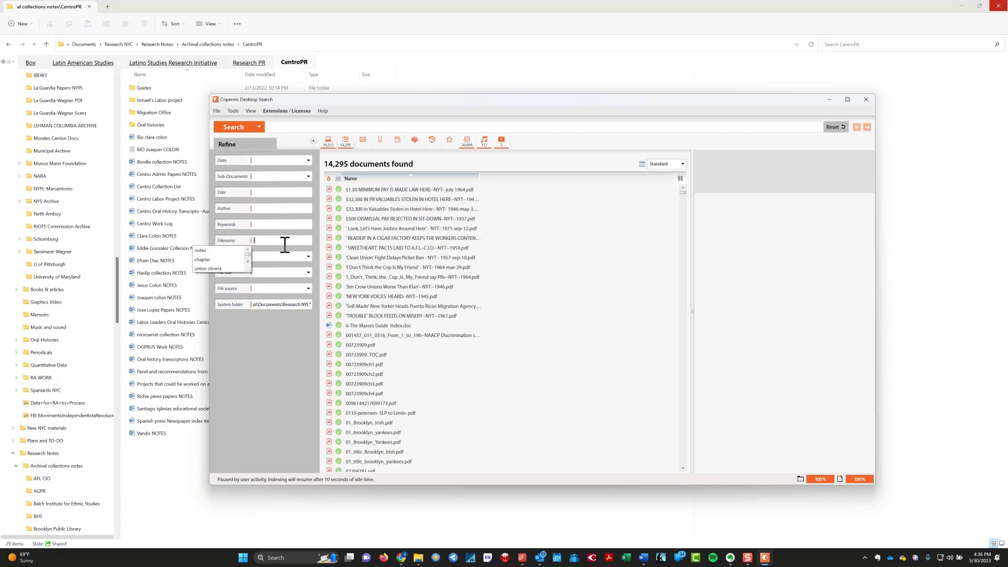
{"action": "type", "text": "notes"}
{"action": "key", "text": "Return"}
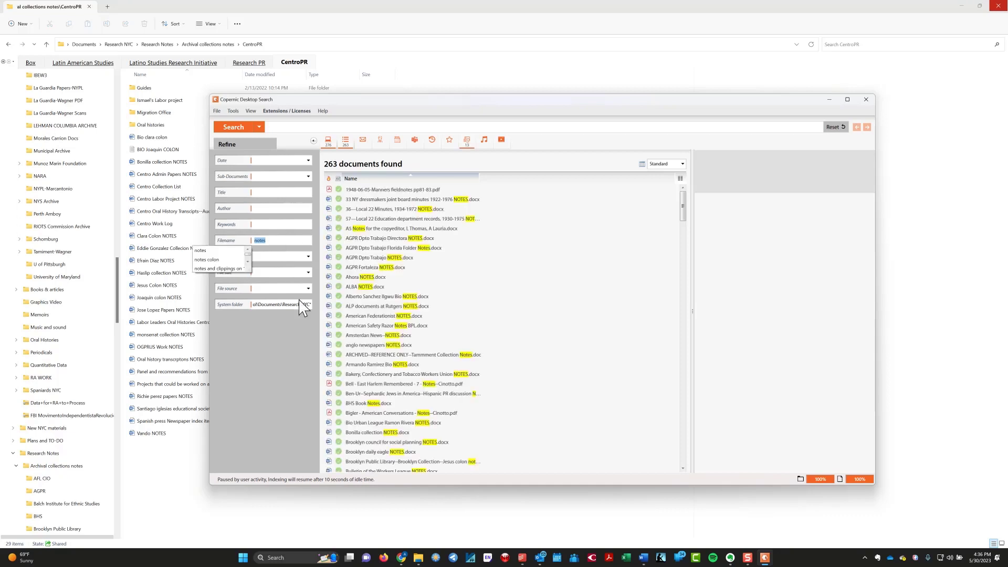
{"action": "left_click", "coordinate": [303, 358]}
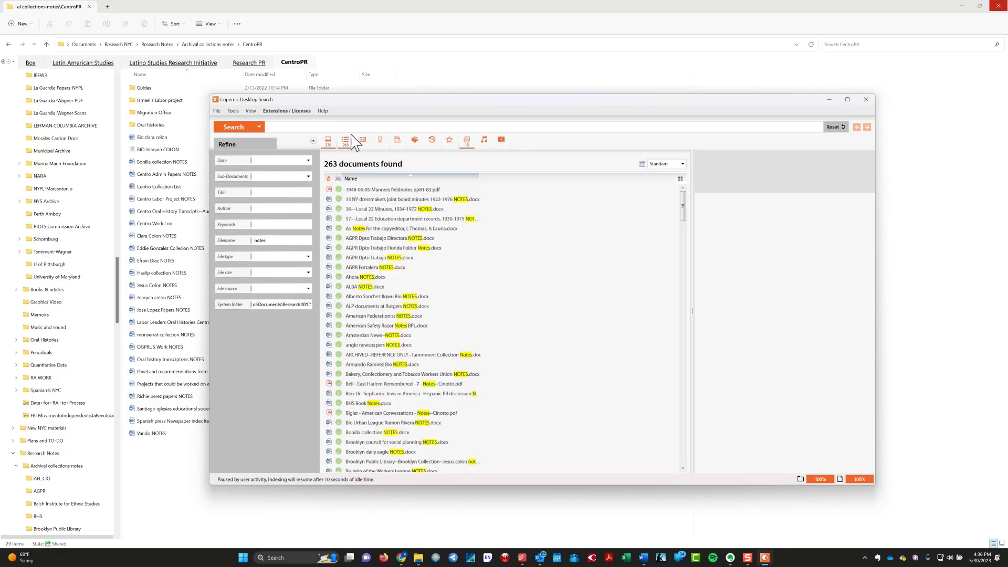
Search the contents of the filtered notes files for "jesus and pedro"
{"action": "left_click", "coordinate": [367, 127]}
{"action": "type", "text": "jesus colon and"}
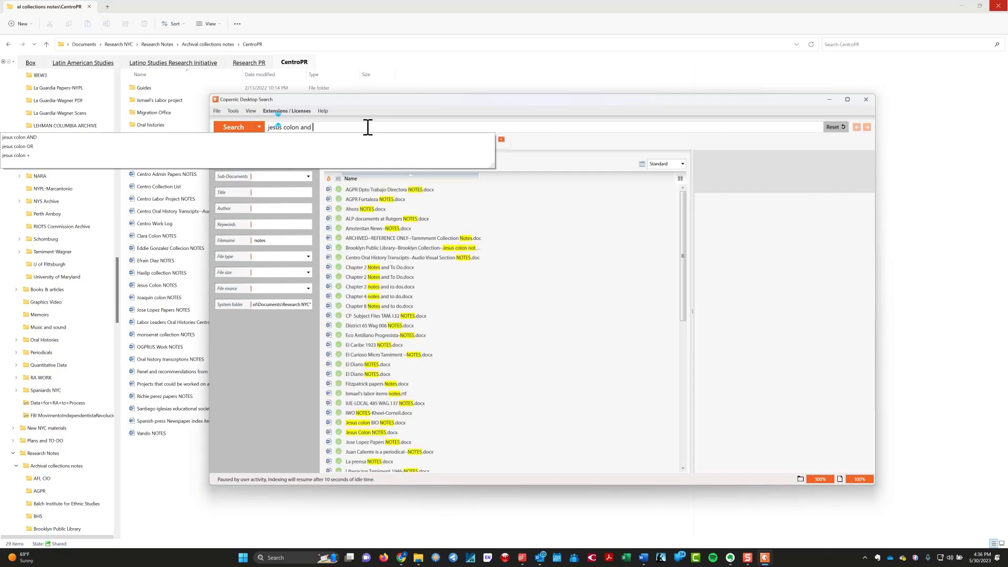
{"action": "type", "text": " pedro"}
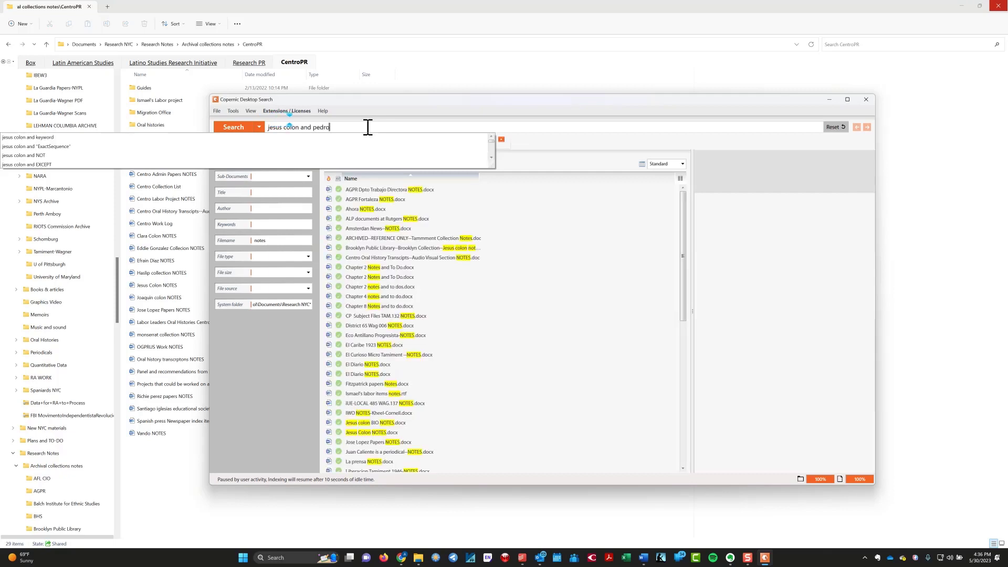
{"action": "key", "text": "ctrl+Left"}
{"action": "key", "text": "ctrl+Left"}
{"action": "key", "text": "ctrl+BackSpace"}
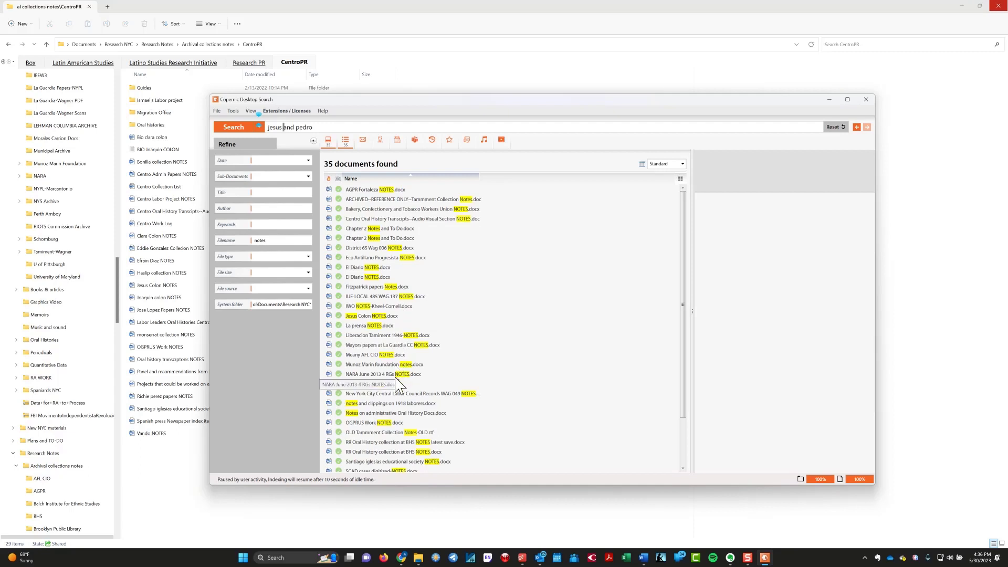
Preview the AGPR Fortaleza NOTES and OGPRUS Work NOTES documents from the search results
{"action": "left_click", "coordinate": [377, 191]}
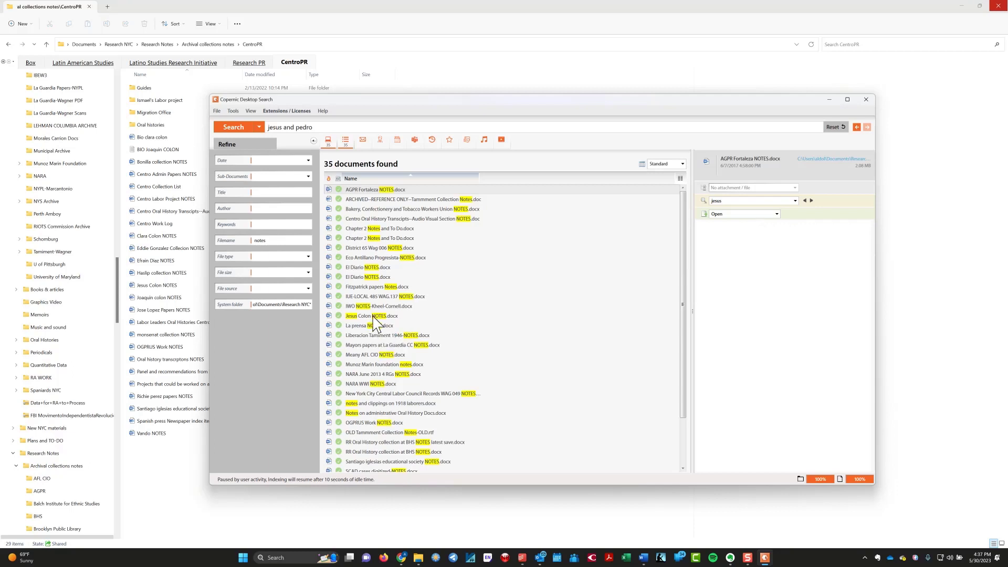
{"action": "scroll", "coordinate": [369, 344], "scroll_direction": "down", "scroll_amount": 2}
{"action": "left_click", "coordinate": [383, 365]}
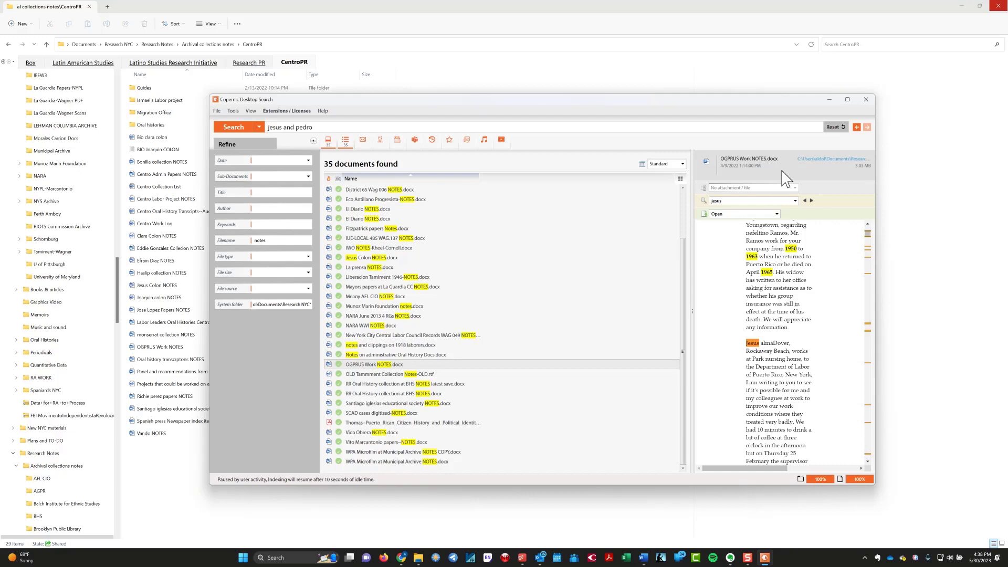
Maximize the search window, widen its document preview to read the passage in OGPRUS Work NOTES, and close the window
{"action": "left_click", "coordinate": [846, 100]}
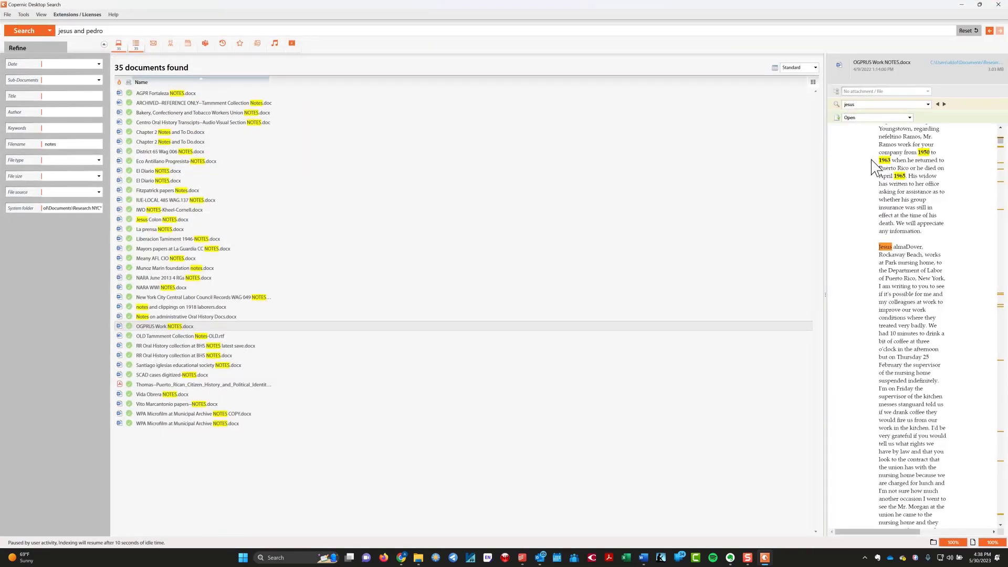
{"action": "left_click_drag", "start_coordinate": [825, 153], "coordinate": [340, 184]}
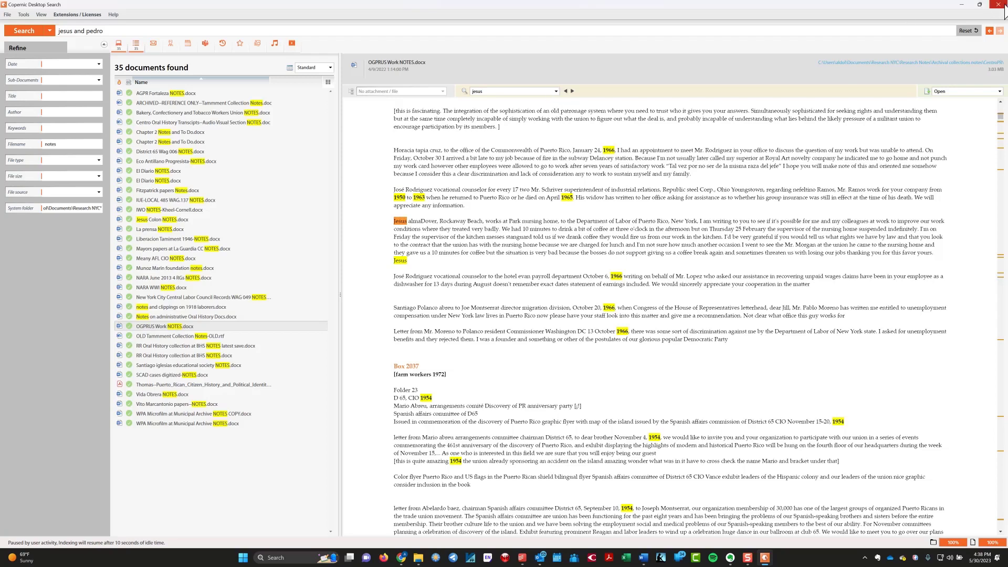
{"action": "left_click_drag", "start_coordinate": [698, 190], "coordinate": [700, 245]}
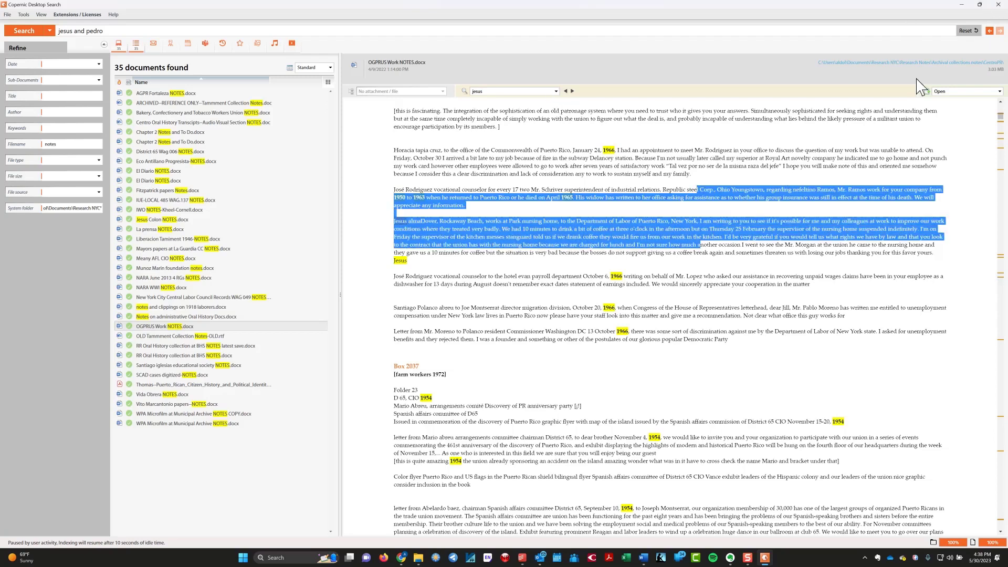
{"action": "left_click", "coordinate": [1001, 5]}
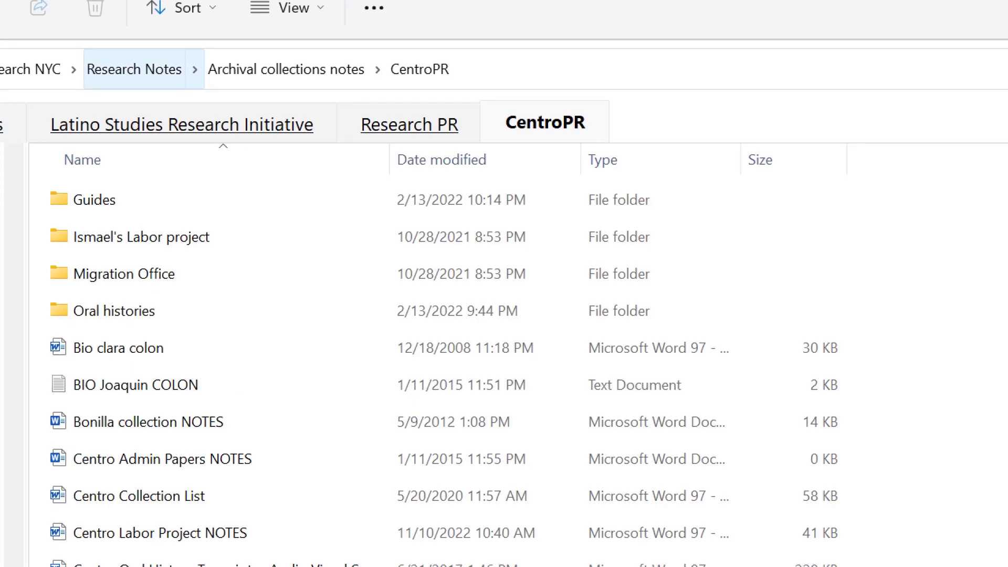
Go back up from the CentroPR folder through Archival collections notes and Research Notes to Research NYC
{"action": "left_click", "coordinate": [279, 68]}
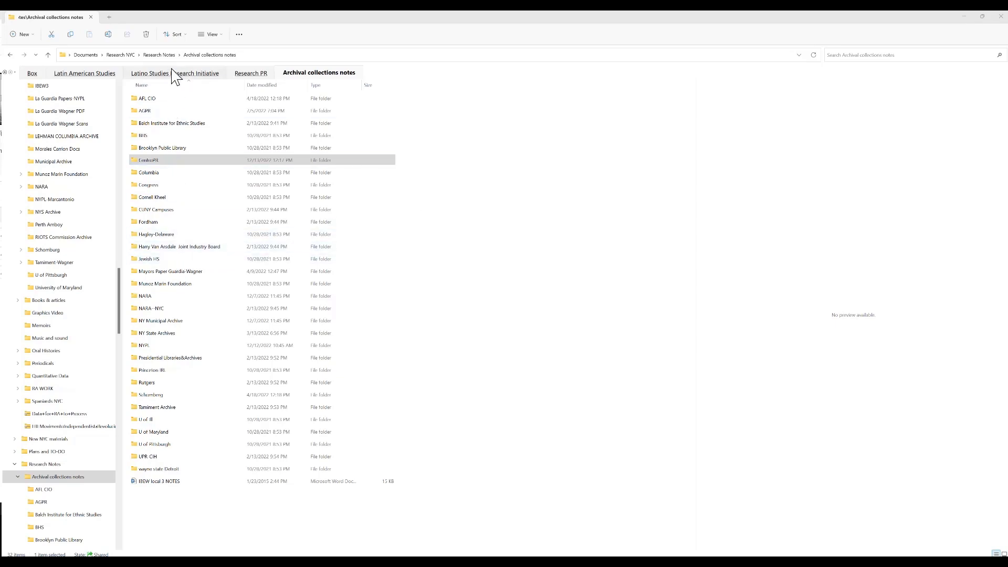
{"action": "left_click", "coordinate": [168, 55]}
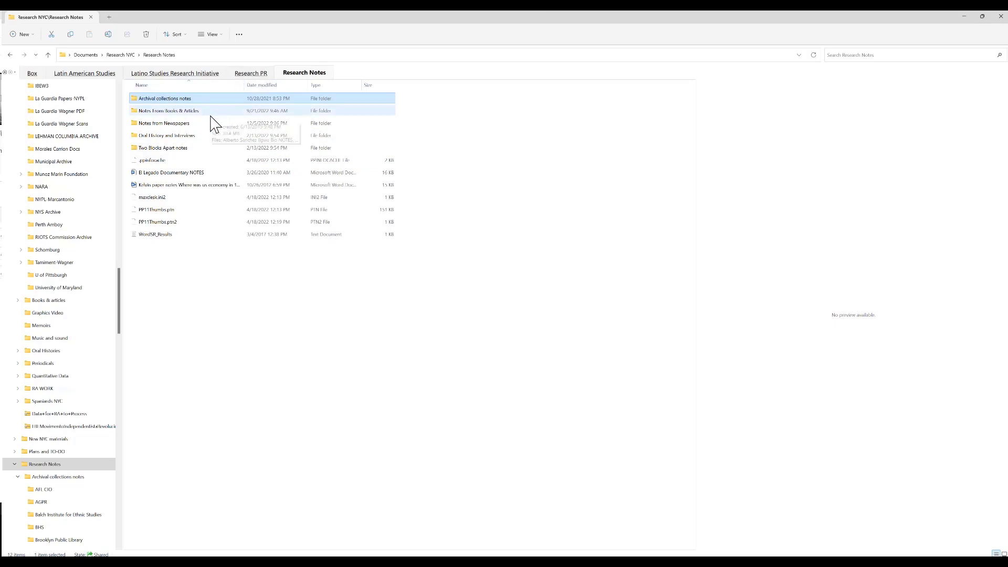
{"action": "left_click", "coordinate": [130, 55]}
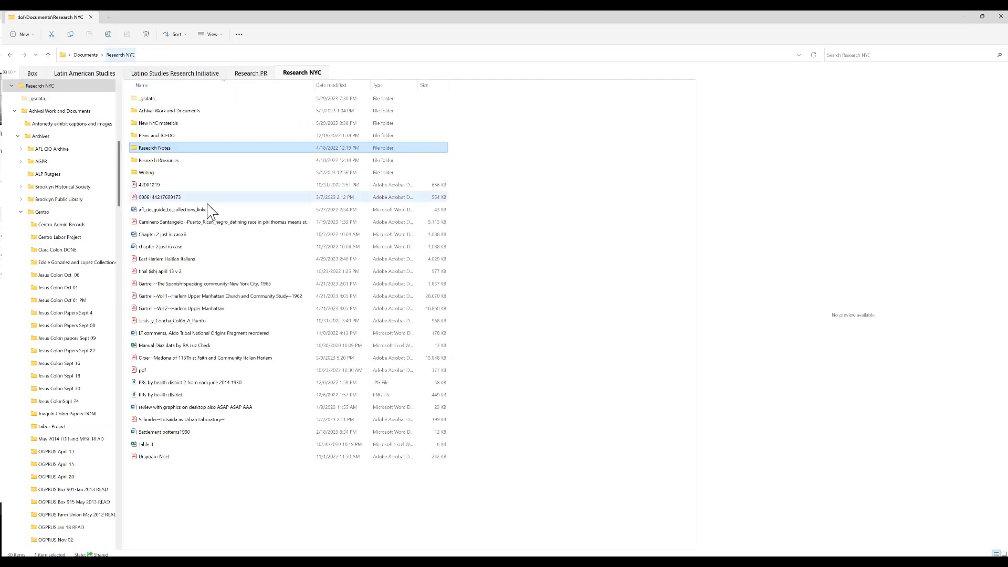
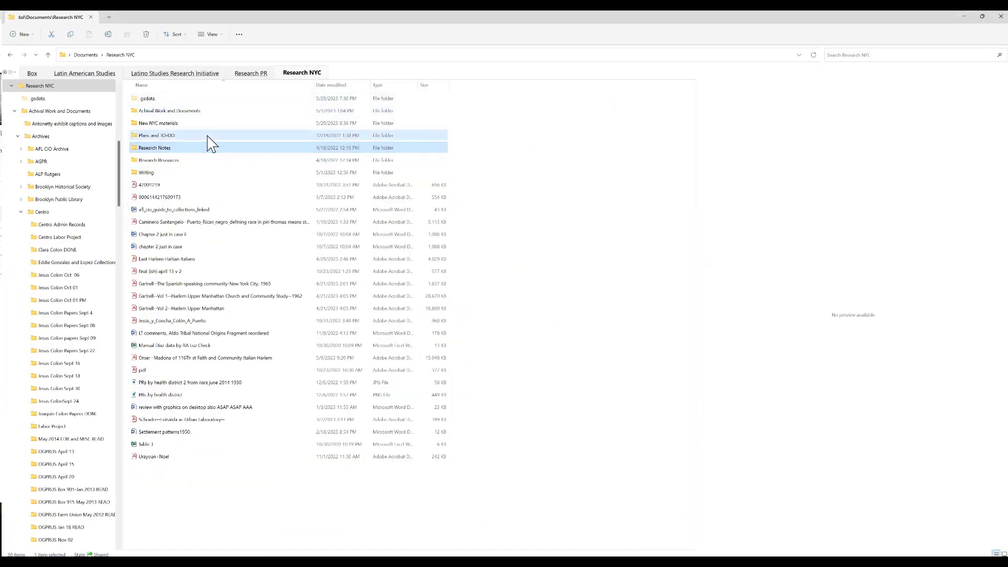
Open the Plans and TO-DO folder inside Research NYC
{"action": "left_click", "coordinate": [206, 136]}
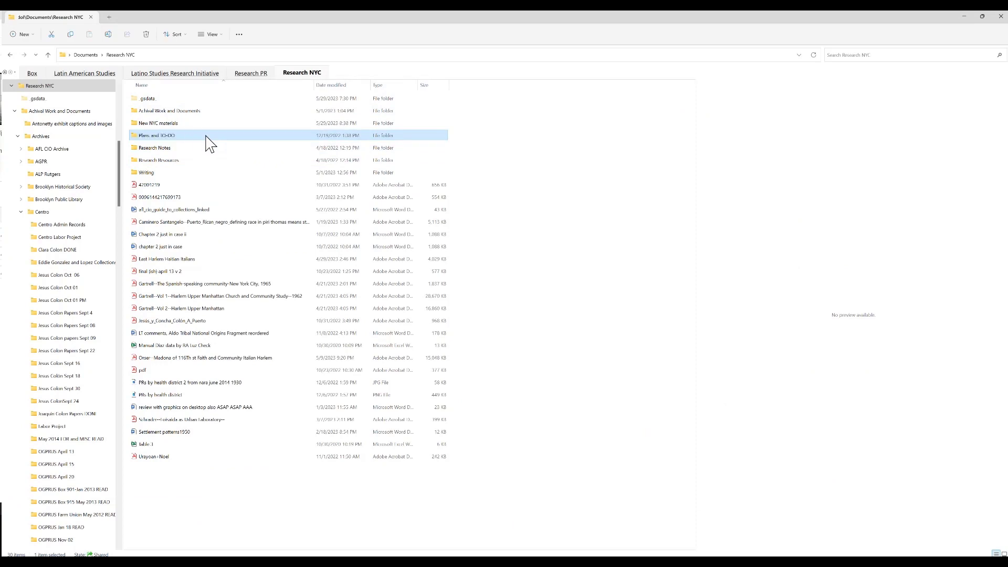
{"action": "key", "text": "F2"}
{"action": "key", "text": "Escape"}
{"action": "key", "text": "F2"}
{"action": "double_click", "coordinate": [152, 135]}
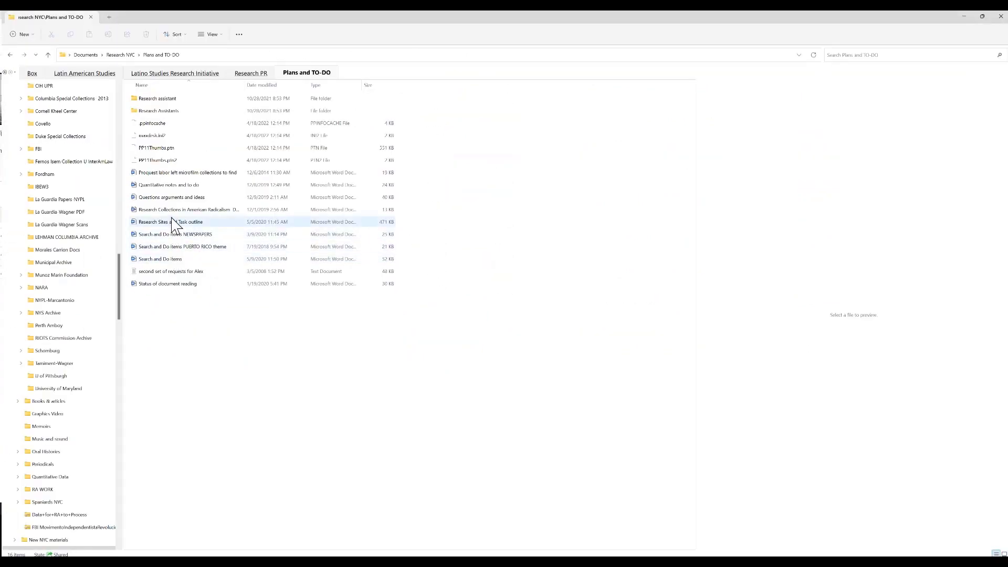
Open the Research Sites and Task outline document in Word and maximize its window
{"action": "double_click", "coordinate": [185, 223]}
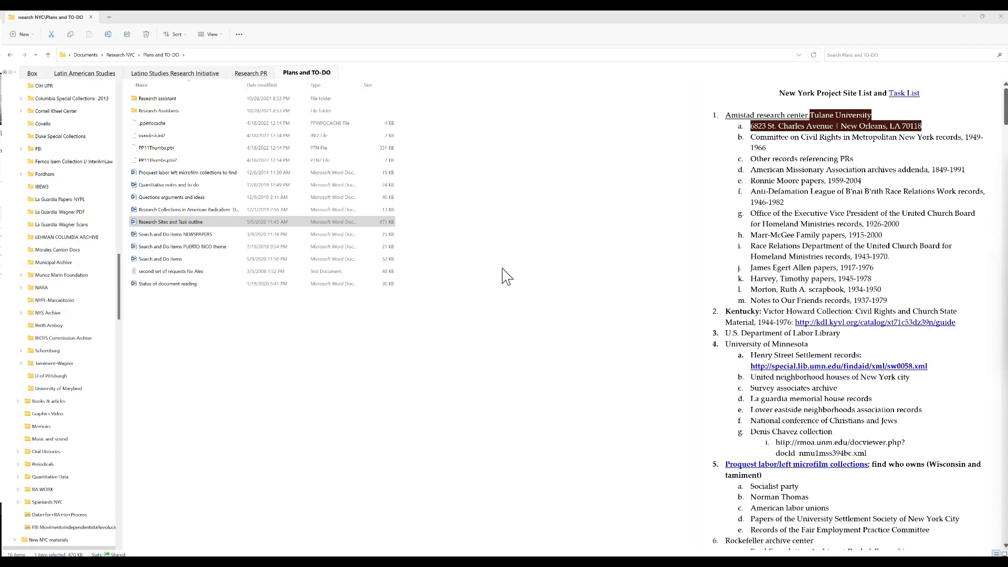
{"action": "left_click", "coordinate": [197, 222]}
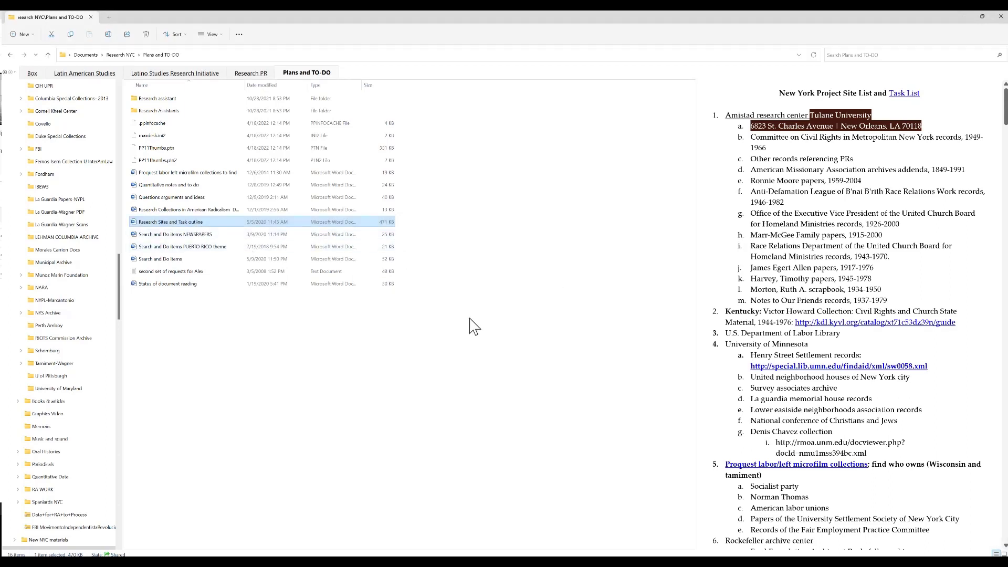
{"action": "double_click", "coordinate": [198, 225]}
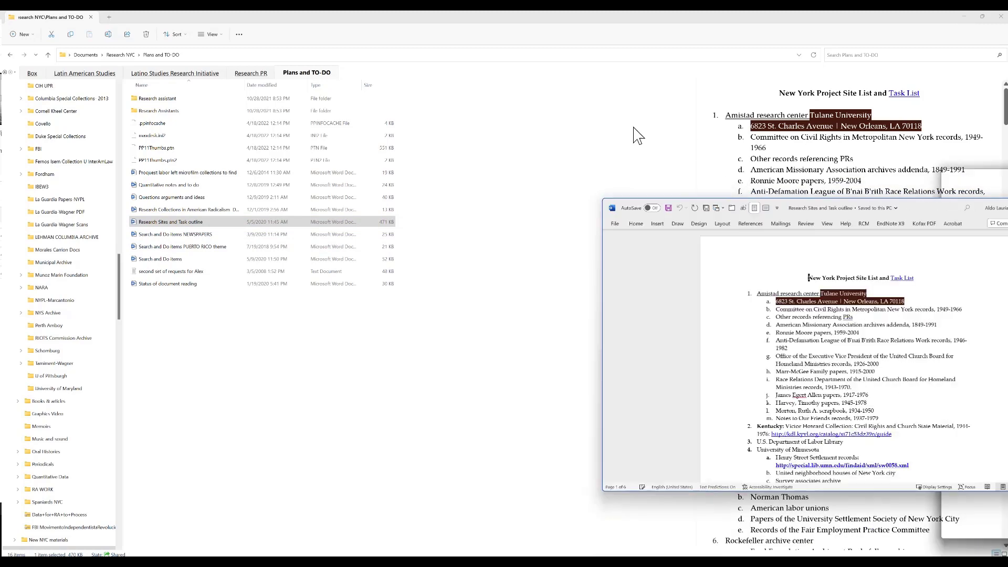
{"action": "left_click_drag", "start_coordinate": [508, 138], "coordinate": [719, 137]}
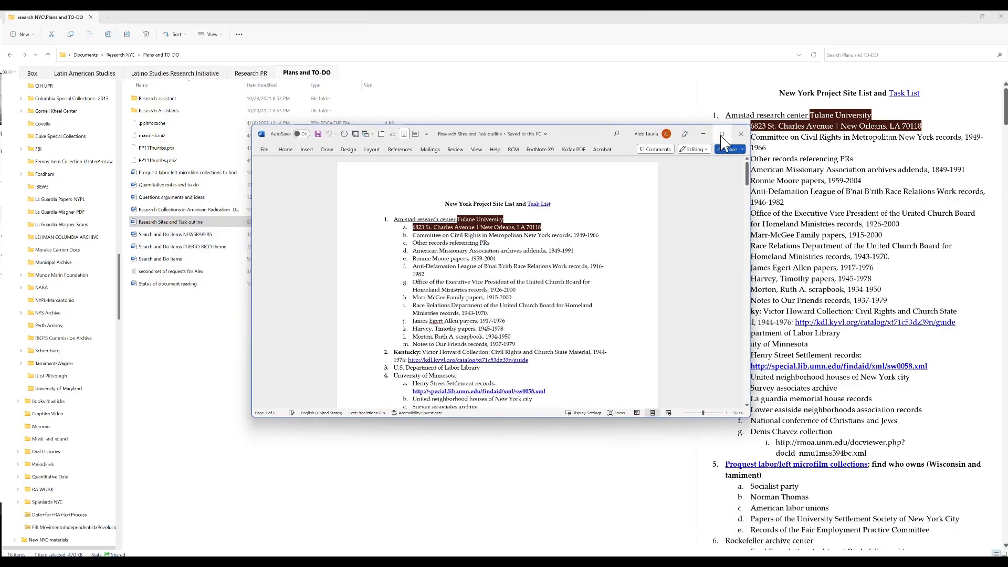
{"action": "double_click", "coordinate": [719, 139]}
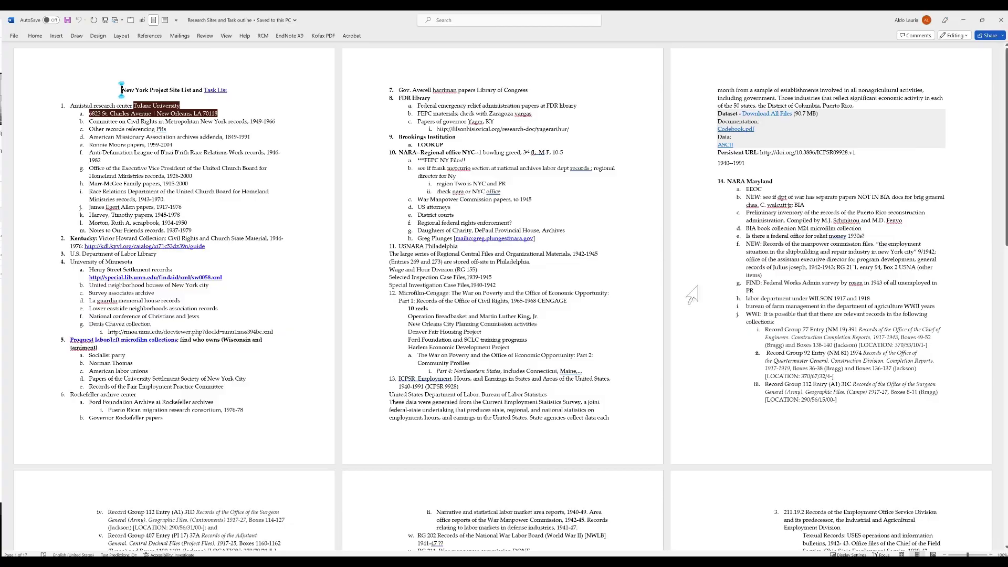
Examine the archive entries throughout the document, mark the NARA Regional office NYC heading, and close the document
{"action": "scroll", "coordinate": [775, 267], "scroll_direction": "down", "scroll_amount": 15}
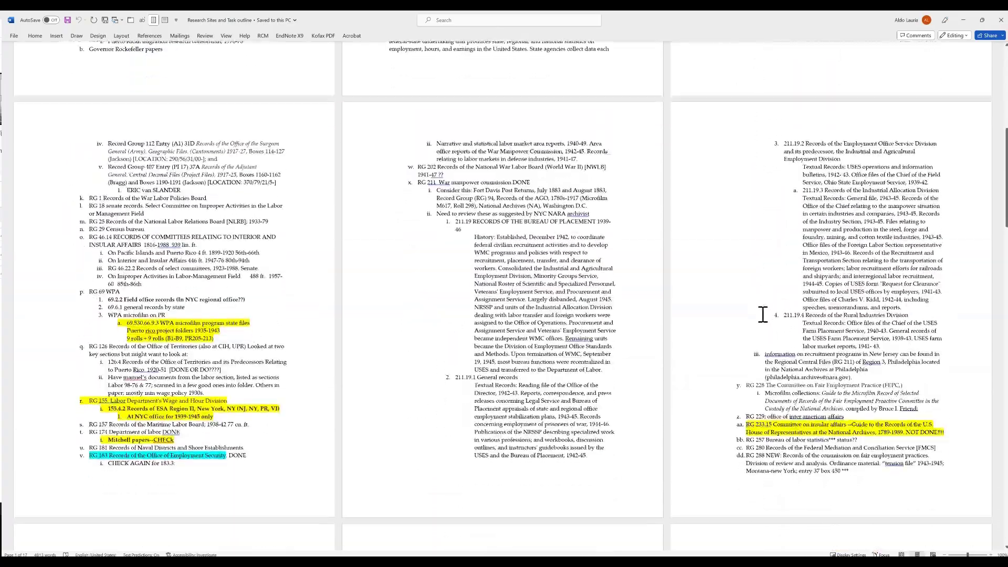
{"action": "scroll", "coordinate": [752, 338], "scroll_direction": "down", "scroll_amount": 20}
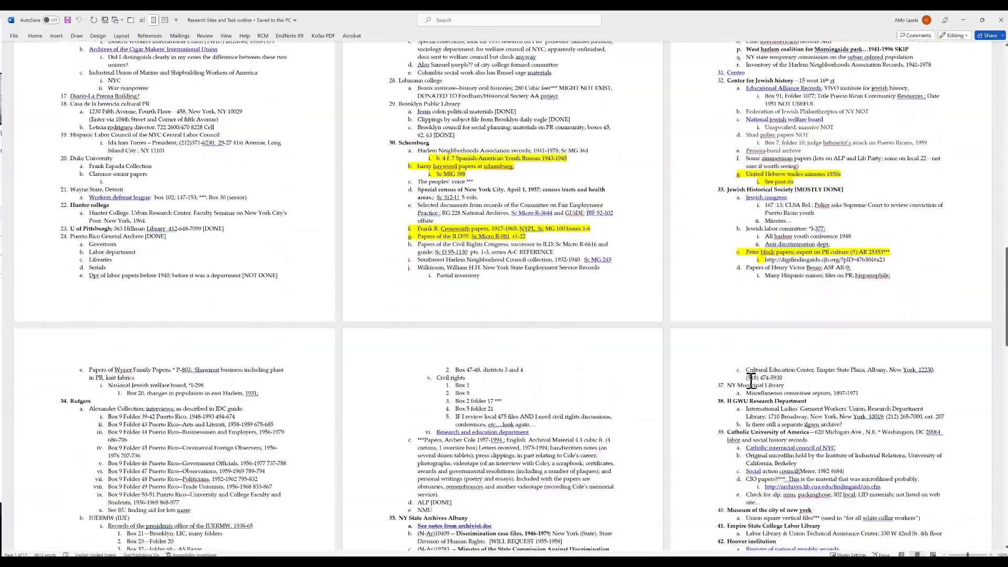
{"action": "scroll", "coordinate": [751, 393], "scroll_direction": "down", "scroll_amount": 10}
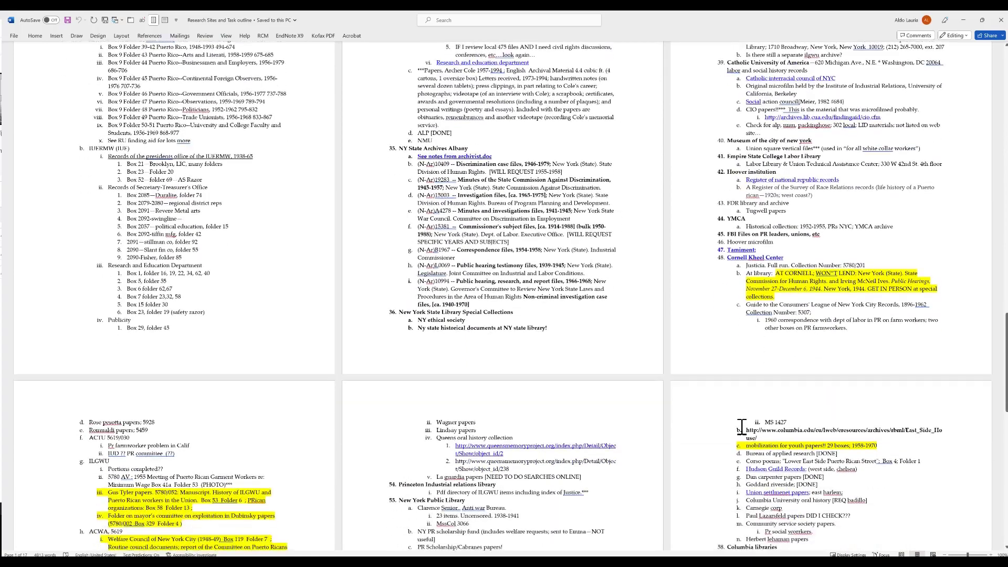
{"action": "scroll", "coordinate": [741, 427], "scroll_direction": "down", "scroll_amount": 6}
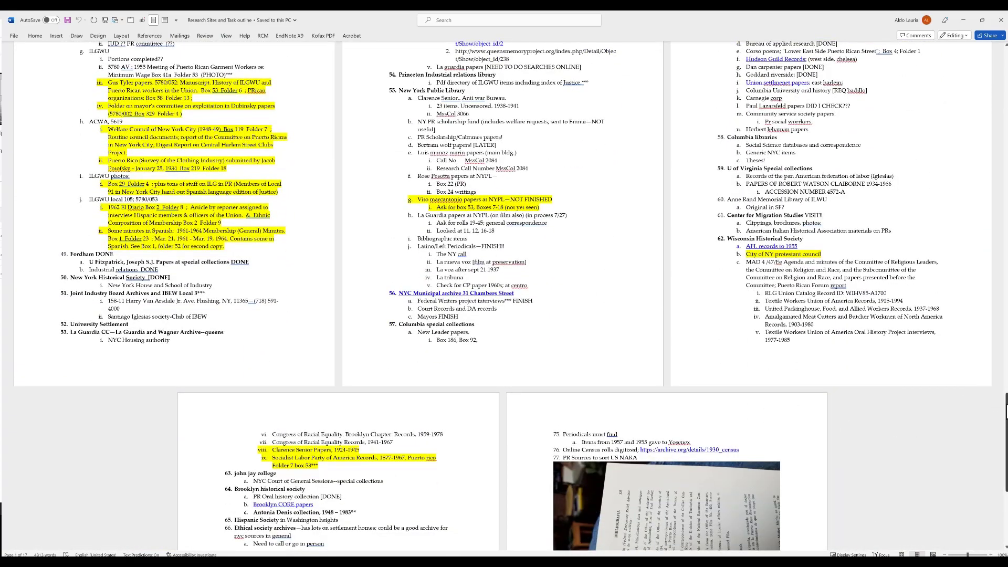
{"action": "left_click_drag", "start_coordinate": [1006, 410], "coordinate": [1005, 412]}
{"action": "scroll", "coordinate": [1006, 412], "scroll_direction": "down", "scroll_amount": 6}
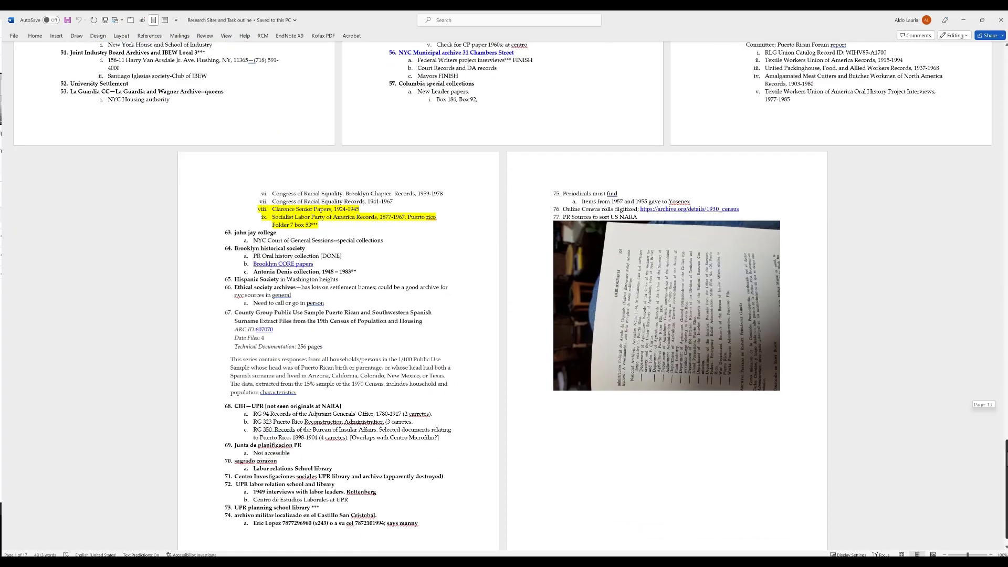
{"action": "scroll", "coordinate": [1006, 412], "scroll_direction": "down", "scroll_amount": 1}
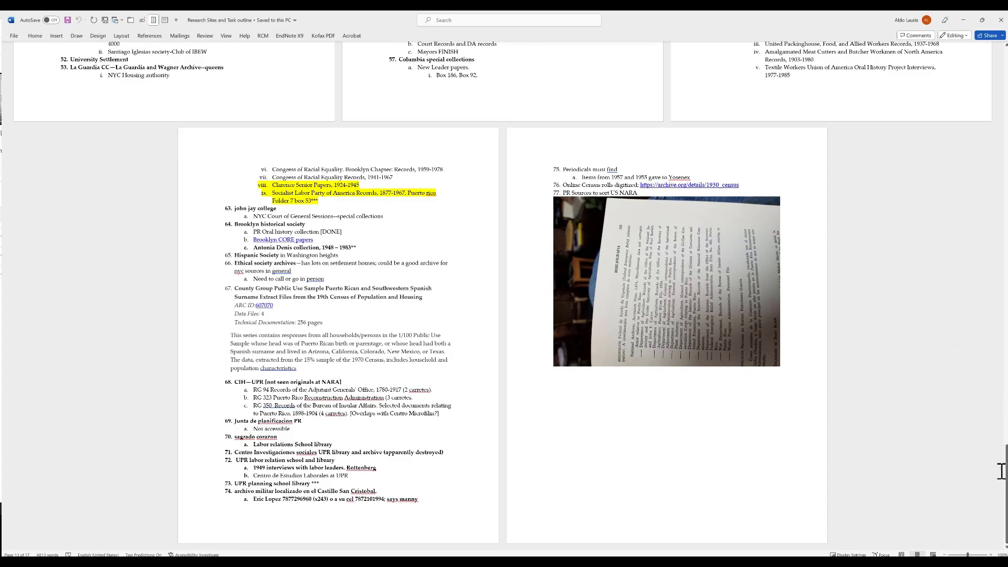
{"action": "left_click_drag", "start_coordinate": [1001, 464], "coordinate": [1000, 69]}
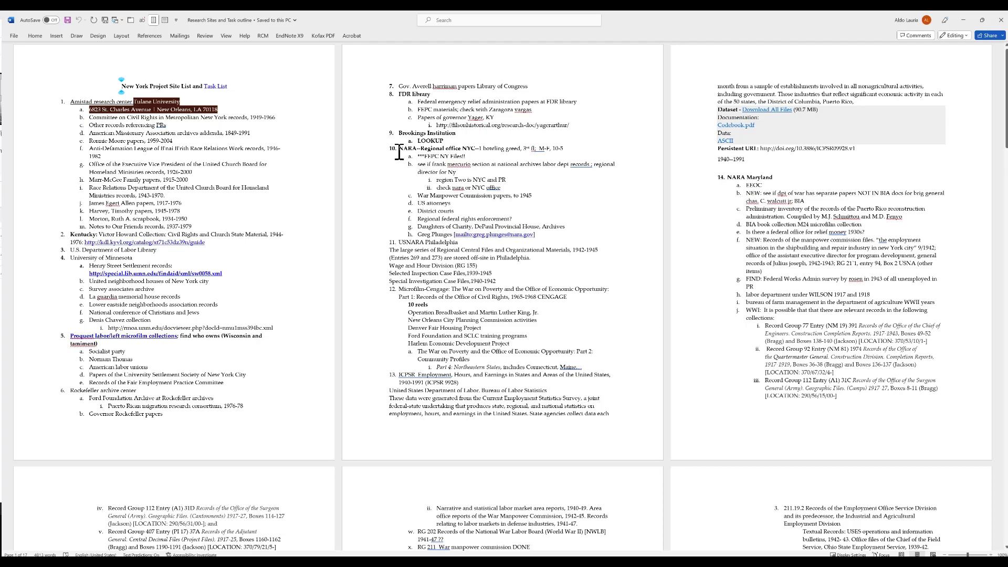
{"action": "left_click_drag", "start_coordinate": [399, 152], "coordinate": [563, 148]}
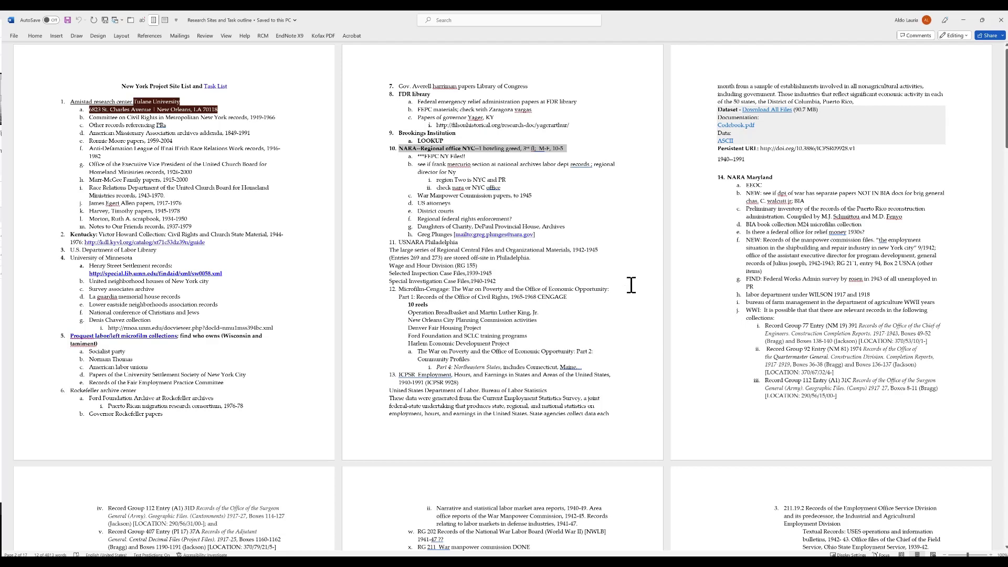
{"action": "left_click", "coordinate": [1000, 20]}
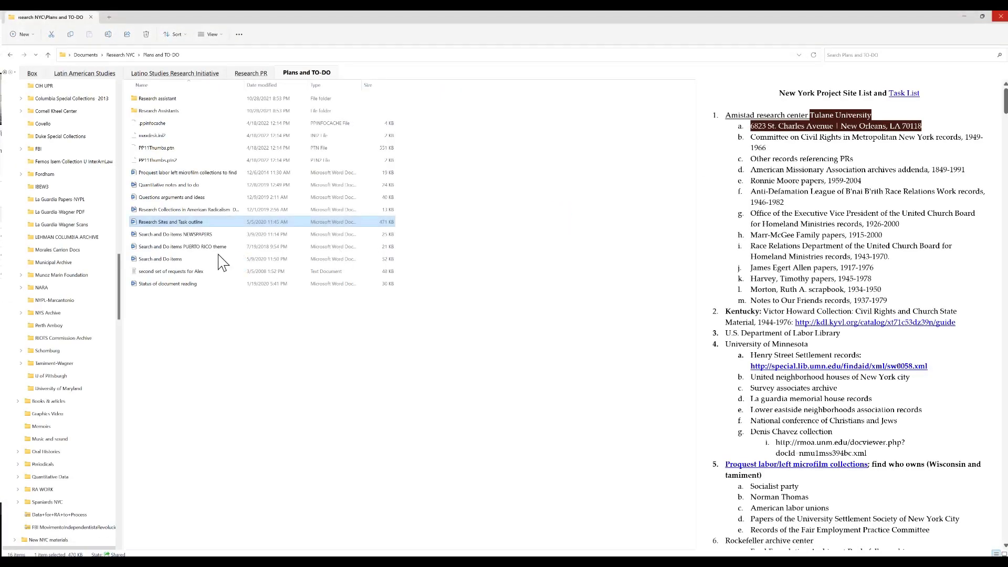
Preview the Quantitative notes and to do document and return to the Research NYC folder
{"action": "left_click", "coordinate": [197, 184]}
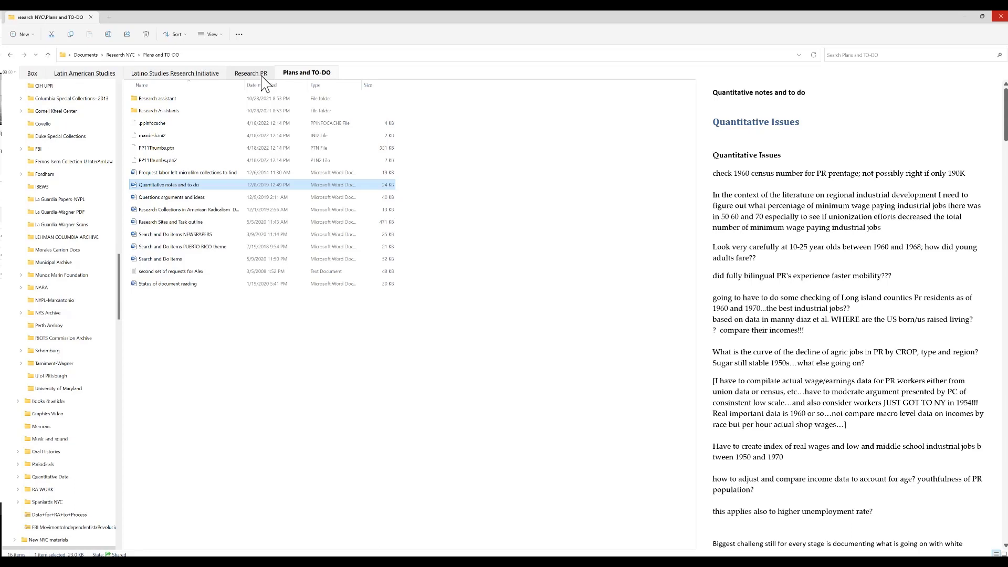
{"action": "left_click", "coordinate": [122, 55]}
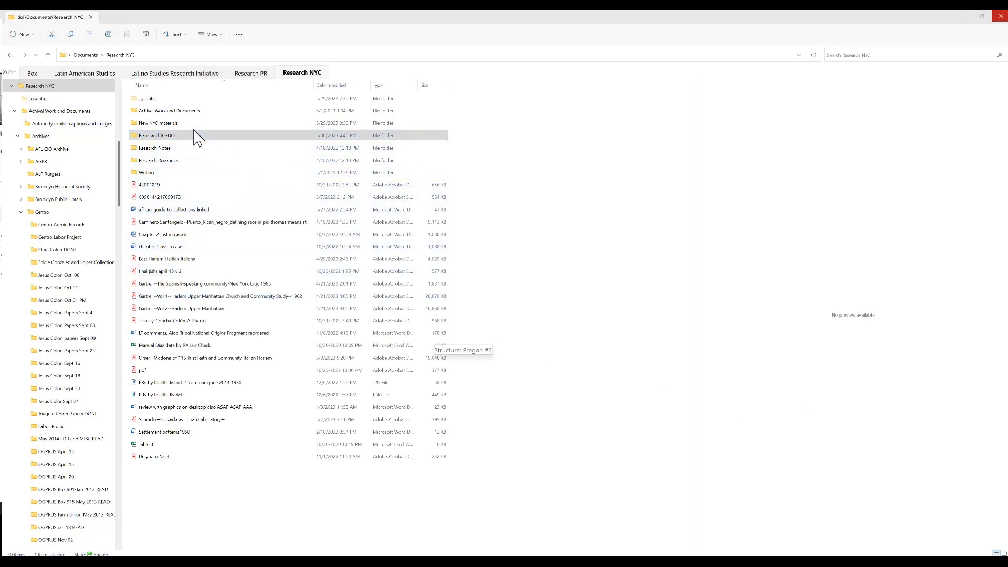
Preview the 1962 Vol 1 Harlem Upper Manhattan study and the 1965 Spanish-speaking community PDF
{"action": "mouse_move", "coordinate": [403, 562]}
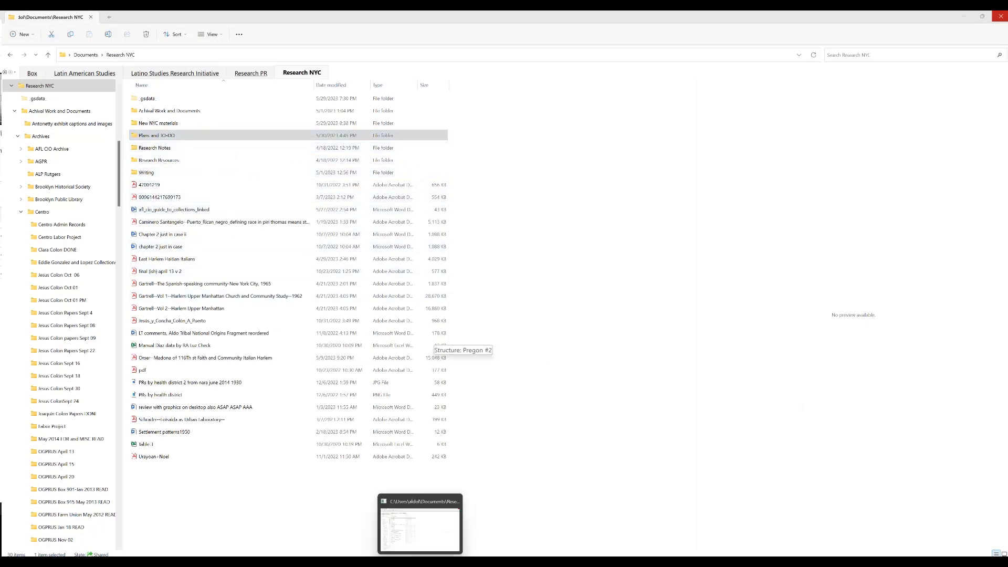
{"action": "left_click", "coordinate": [229, 296]}
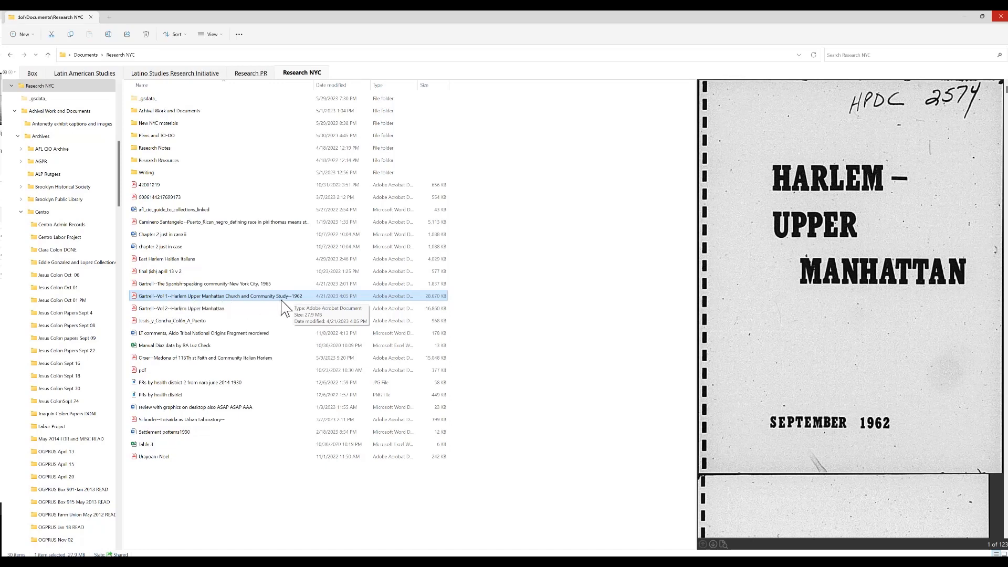
{"action": "left_click", "coordinate": [258, 285]}
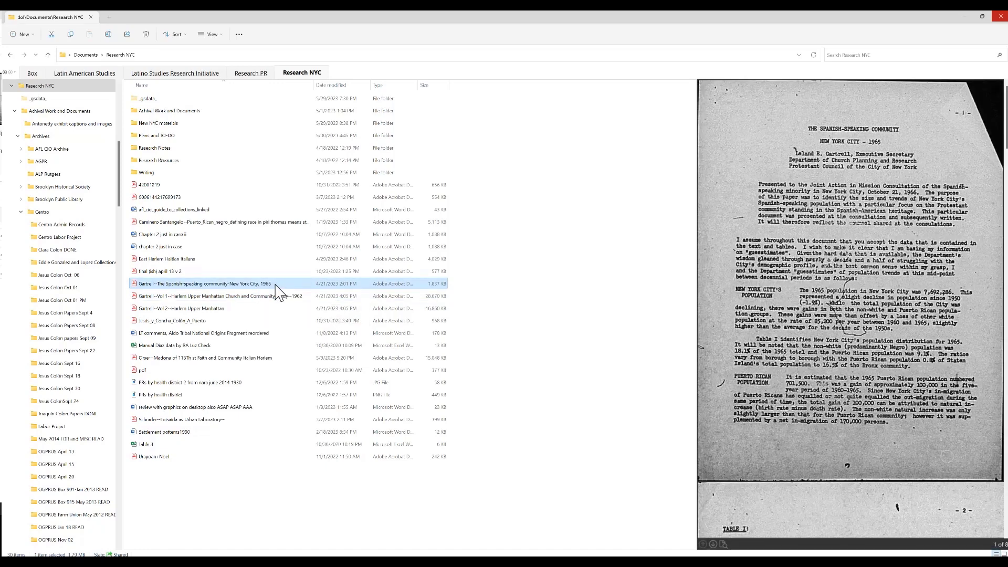
Try a colon at the end of the 1965 Spanish-speaking community PDF's filename, and append " #" instead
{"action": "left_click", "coordinate": [273, 284]}
{"action": "left_click", "coordinate": [275, 284]}
{"action": "type", "text": ":"}
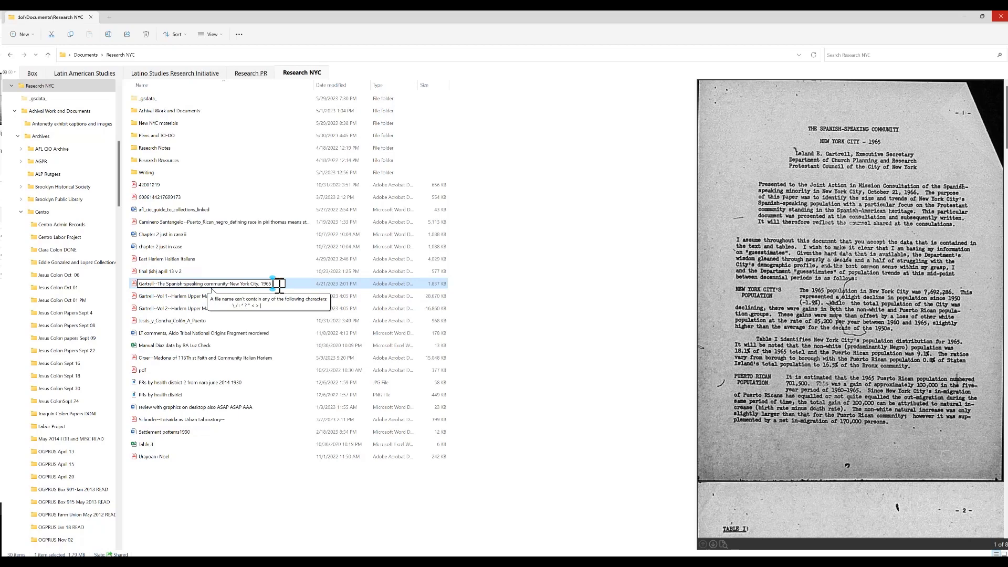
{"action": "type", "text": " #"}
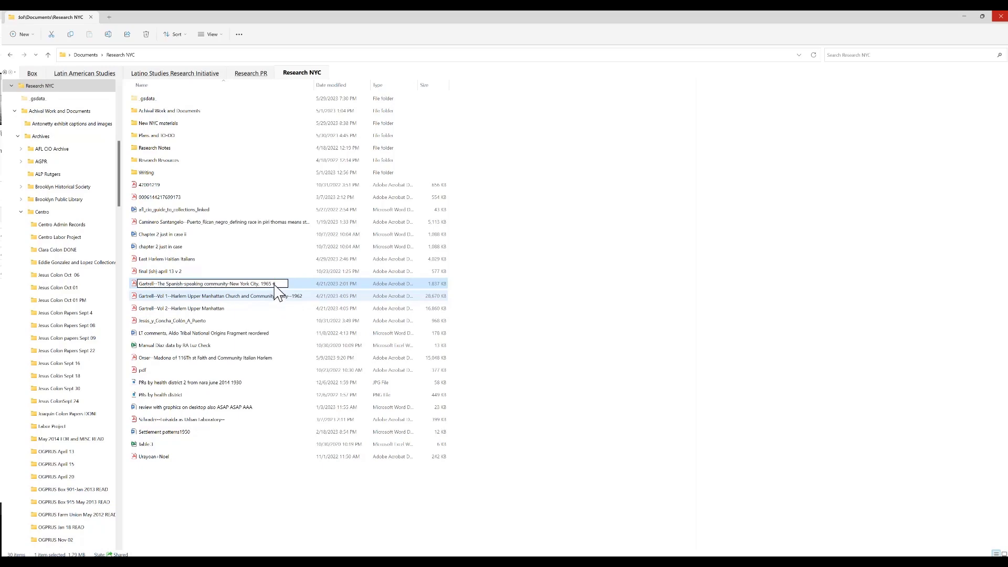
{"action": "left_click", "coordinate": [274, 297]}
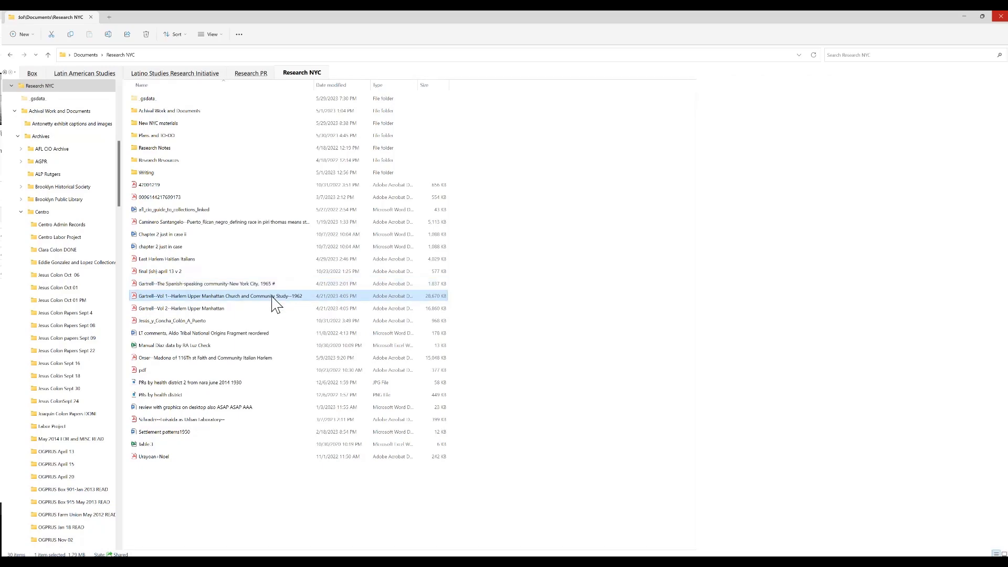
Remove the trailing "#" from the 1965 Spanish-speaking community PDF's filename
{"action": "left_click", "coordinate": [271, 285]}
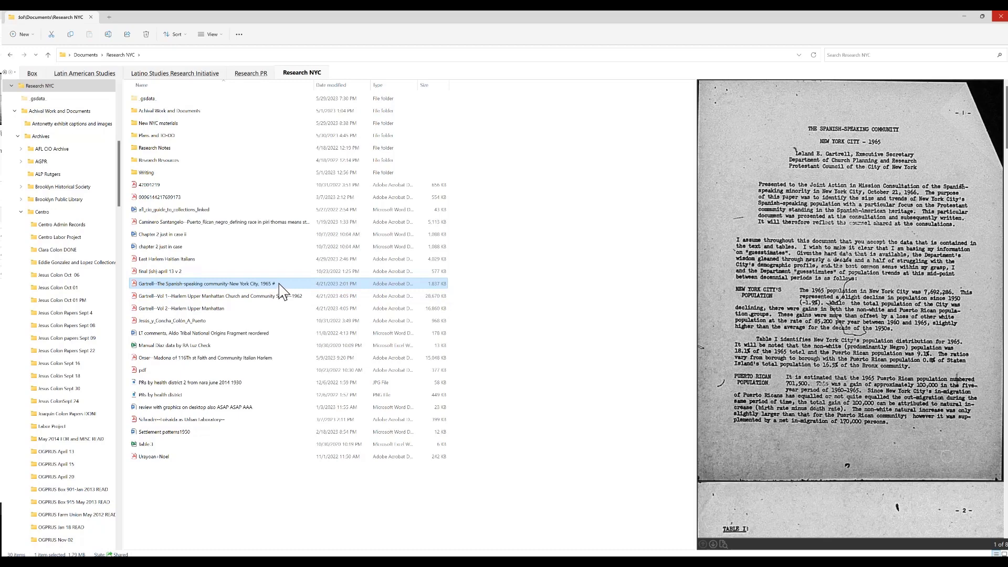
{"action": "left_click", "coordinate": [278, 286]}
{"action": "left_click", "coordinate": [280, 284]}
{"action": "key", "text": "BackSpace"}
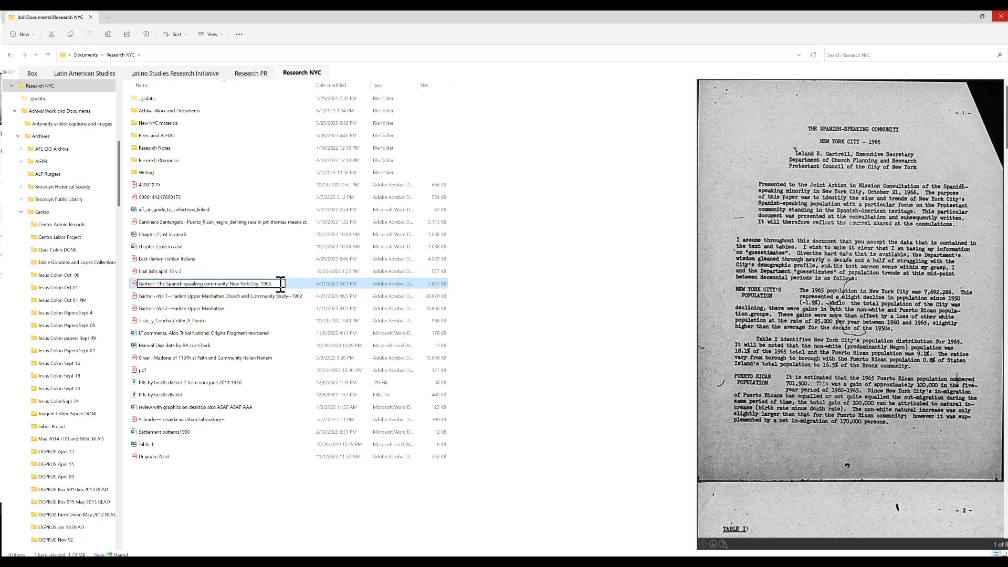
{"action": "left_click", "coordinate": [281, 284]}
{"action": "type", "text": "NOW"}
{"action": "key", "text": "BackSpace"}
{"action": "key", "text": "BackSpace"}
{"action": "key", "text": "BackSpace"}
{"action": "type", "text": "SO"}
{"action": "key", "text": "BackSpace"}
{"action": "key", "text": "BackSpace"}
{"action": "key", "text": "BackSpace"}
{"action": "left_click", "coordinate": [280, 284]}
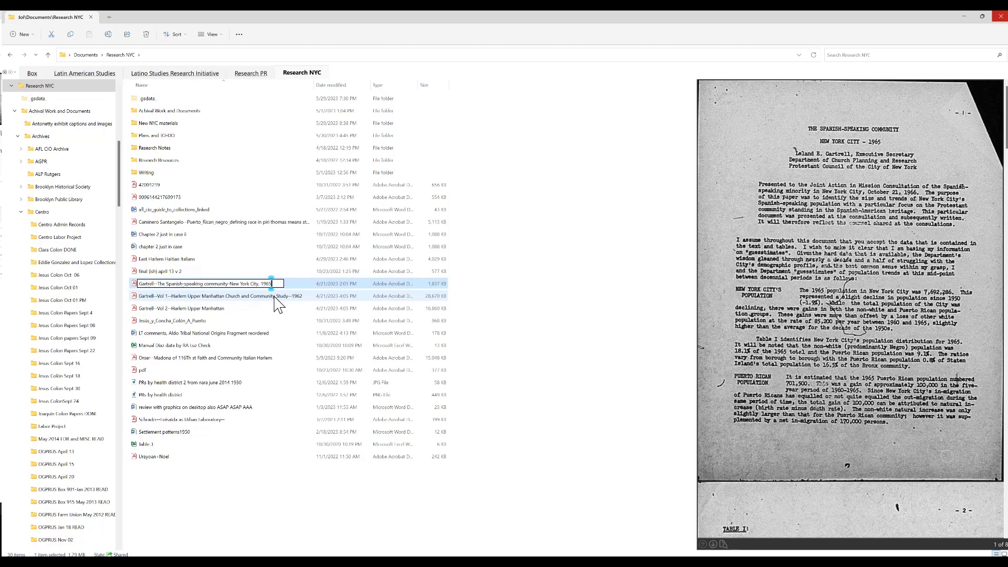
{"action": "left_click", "coordinate": [274, 297]}
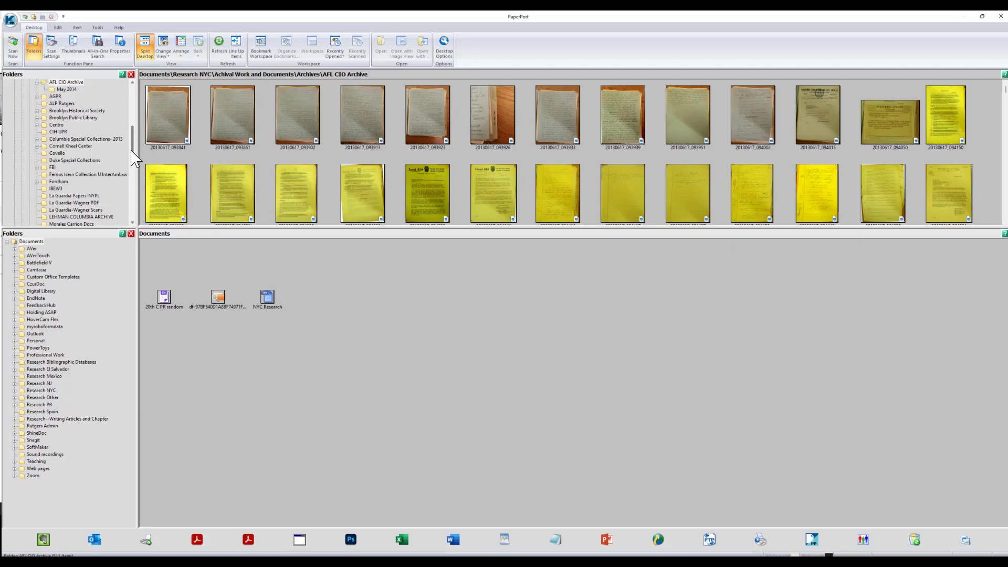
In PaperPort, enlarge the AFL CIO Archive thumbnail pane and open a widened All-in-One Search with its index options shown
{"action": "left_click_drag", "start_coordinate": [132, 155], "coordinate": [102, 147]}
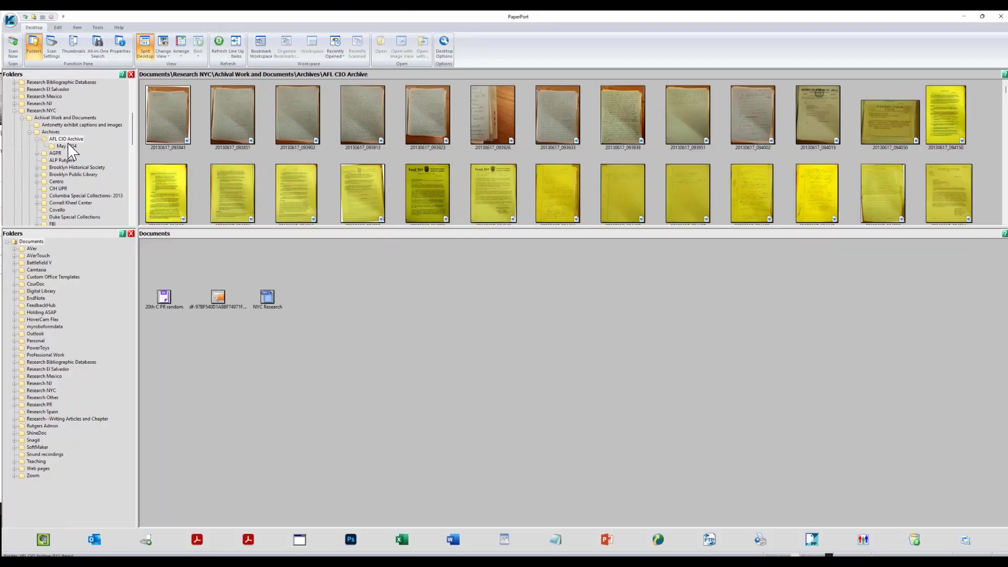
{"action": "left_click", "coordinate": [454, 69]}
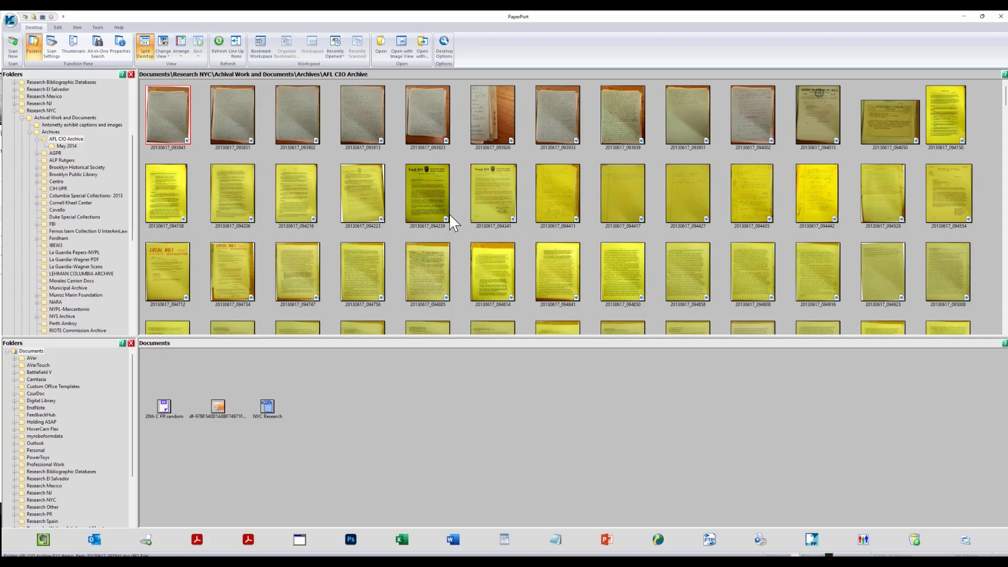
{"action": "key", "text": "ctrl+f"}
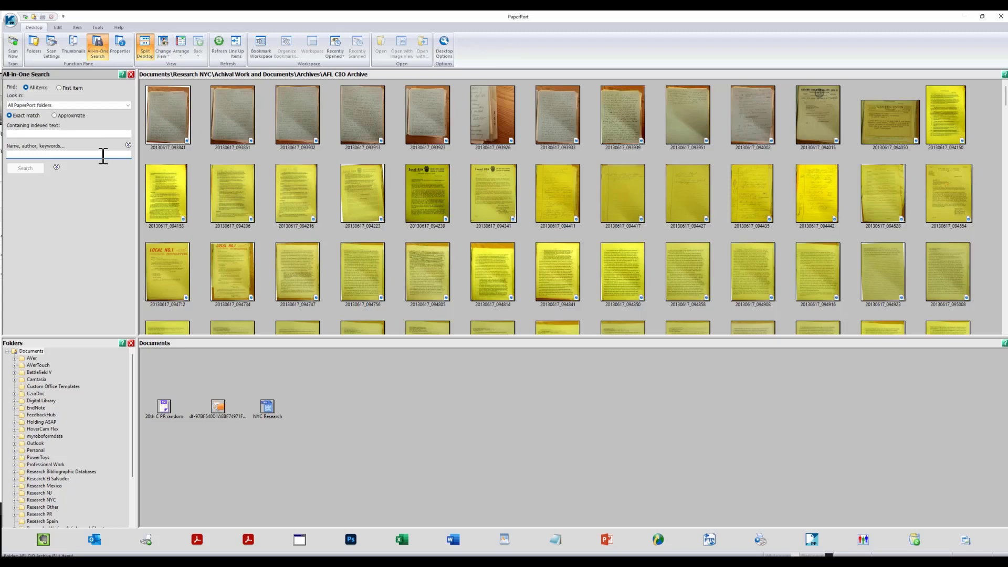
{"action": "left_click", "coordinate": [156, 130]}
{"action": "right_click", "coordinate": [152, 122]}
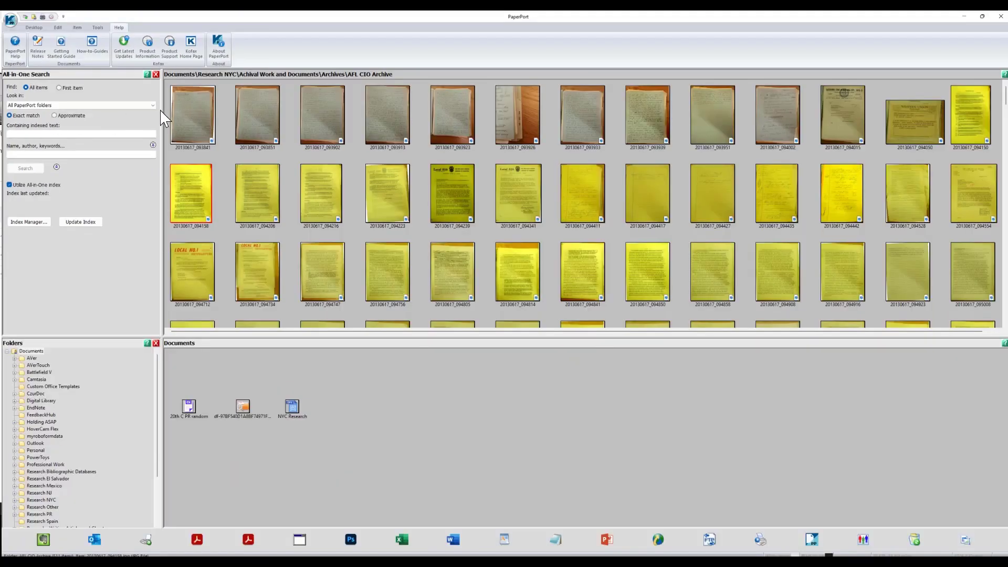
Open the item properties and the file properties of image 20130617_093851, keeping the file properties window fully in view
{"action": "left_click", "coordinate": [730, 78]}
{"action": "right_click", "coordinate": [245, 104]}
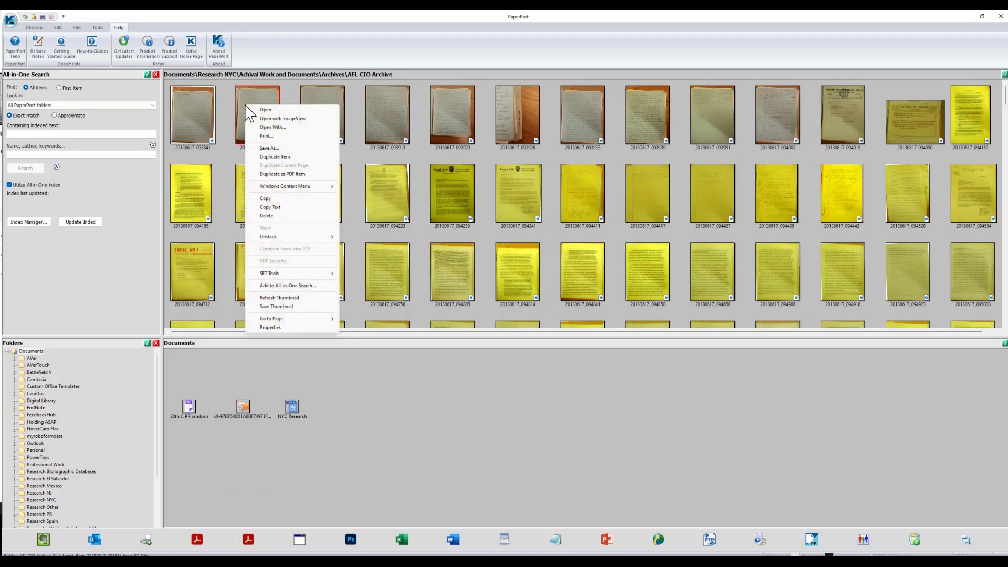
{"action": "left_click", "coordinate": [301, 328]}
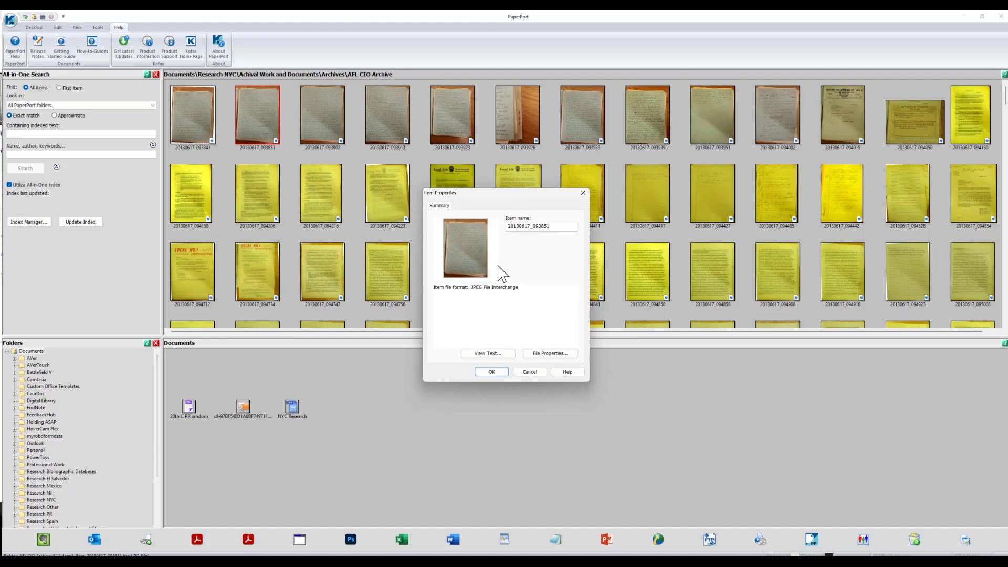
{"action": "left_click", "coordinate": [544, 354]}
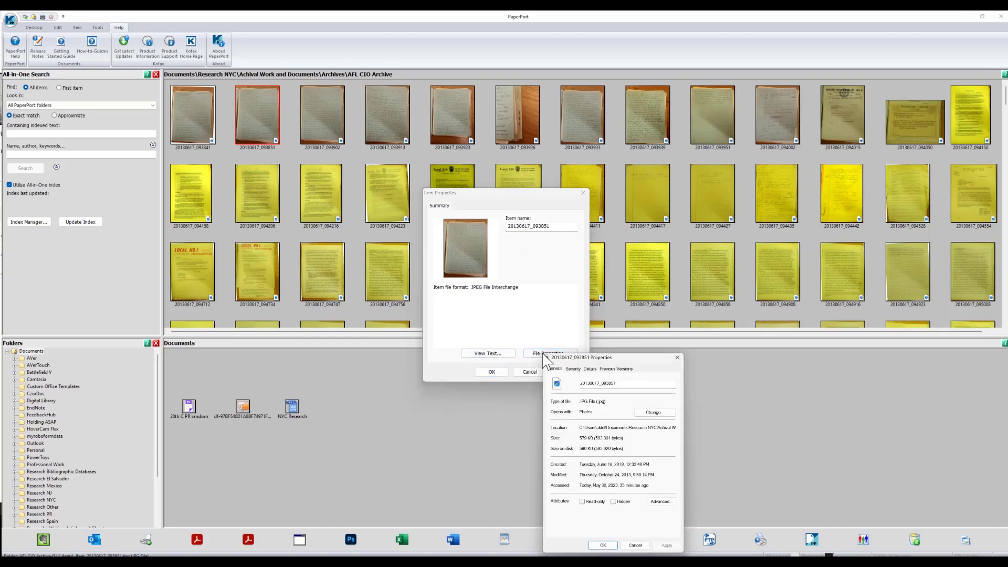
{"action": "left_click_drag", "start_coordinate": [617, 361], "coordinate": [601, 160]}
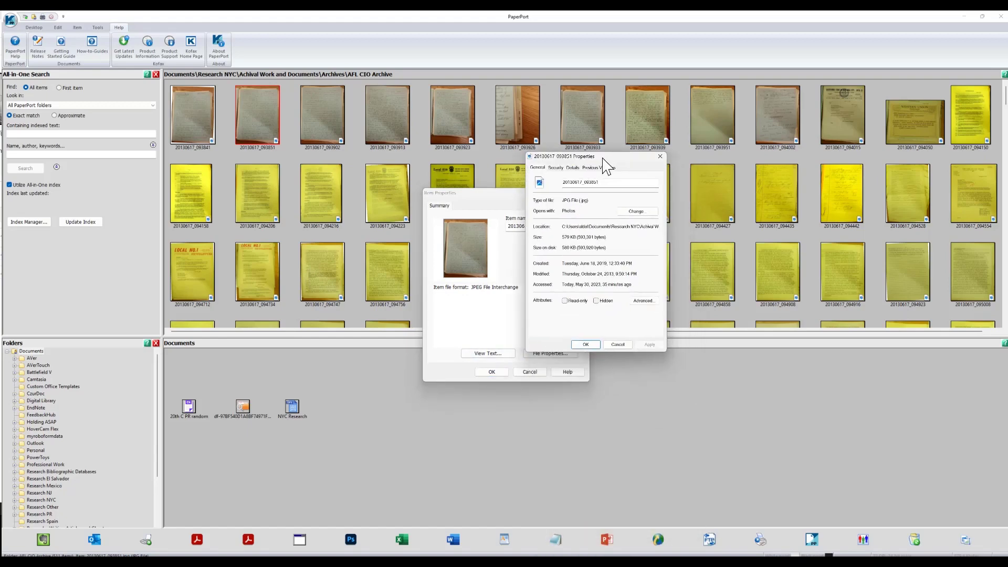
Examine the image's detailed metadata, including the Camera, Advanced photo and File sections, and close both properties windows
{"action": "left_click", "coordinate": [572, 167]}
{"action": "scroll", "coordinate": [617, 309], "scroll_direction": "down", "scroll_amount": 5}
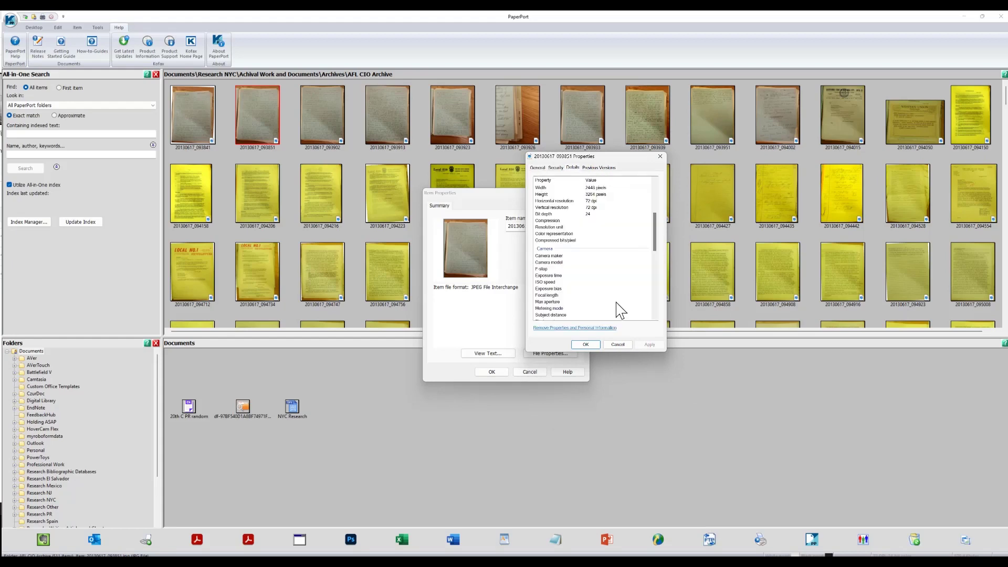
{"action": "scroll", "coordinate": [617, 309], "scroll_direction": "down", "scroll_amount": 2}
{"action": "left_click", "coordinate": [619, 303]}
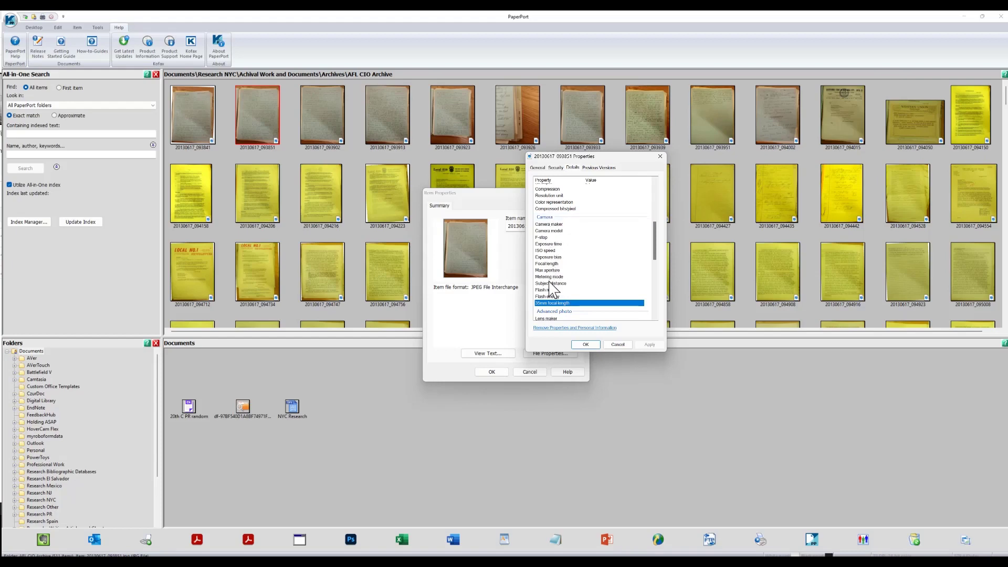
{"action": "scroll", "coordinate": [551, 294], "scroll_direction": "down", "scroll_amount": 3}
{"action": "scroll", "coordinate": [551, 294], "scroll_direction": "down", "scroll_amount": 2}
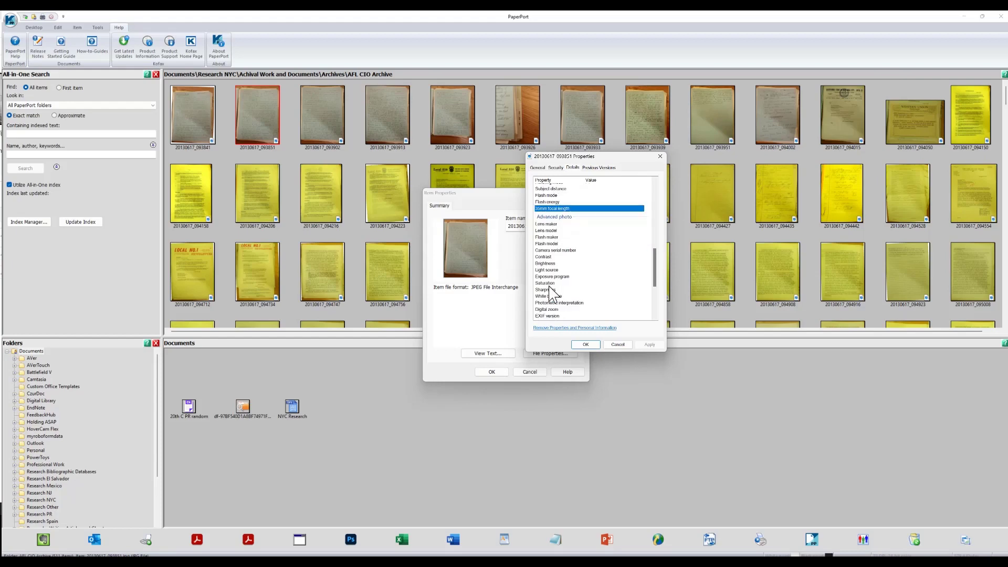
{"action": "scroll", "coordinate": [551, 294], "scroll_direction": "down", "scroll_amount": 5}
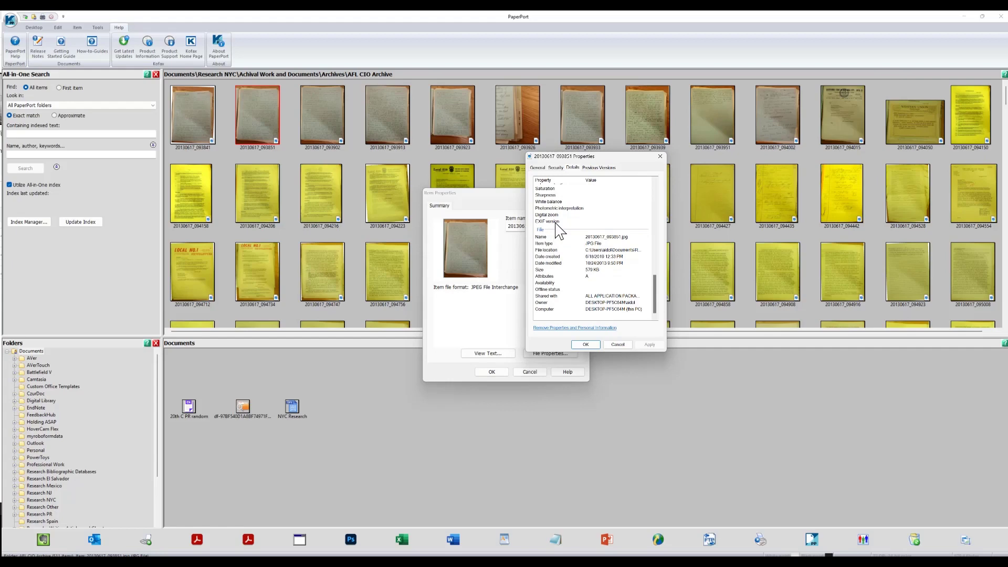
{"action": "scroll", "coordinate": [570, 241], "scroll_direction": "up", "scroll_amount": 6}
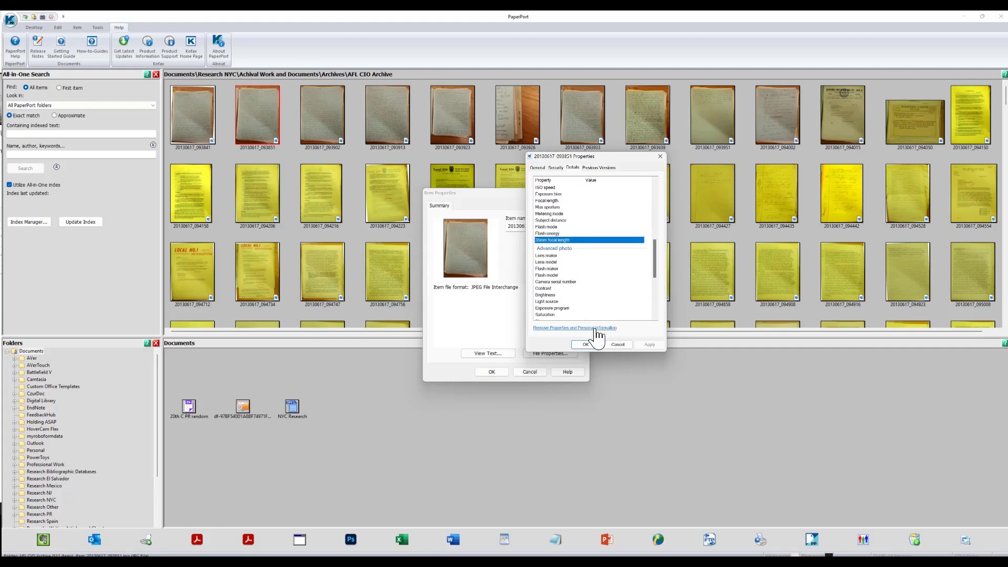
{"action": "scroll", "coordinate": [591, 263], "scroll_direction": "up", "scroll_amount": 3}
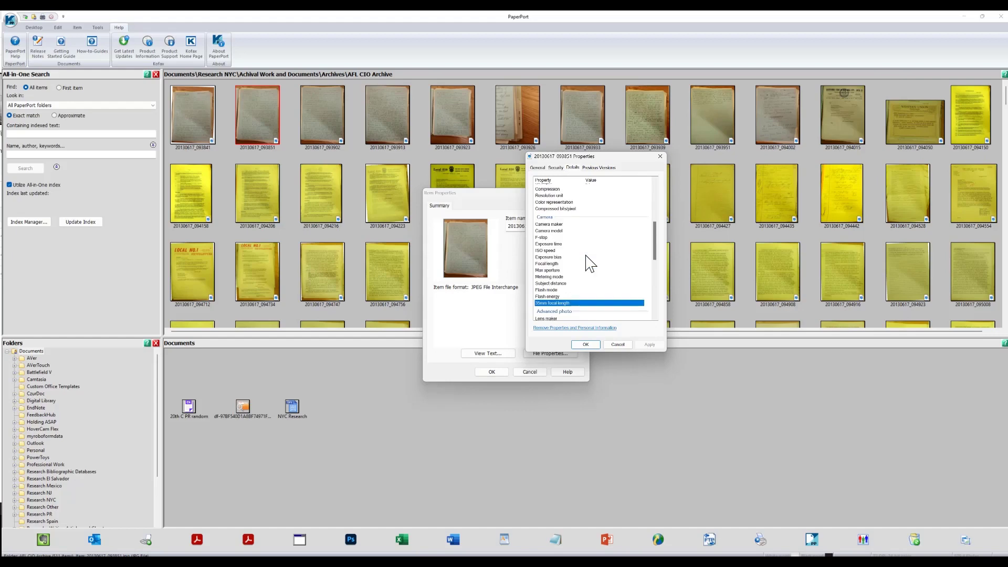
{"action": "left_click", "coordinate": [659, 157]}
{"action": "key", "text": "Escape"}
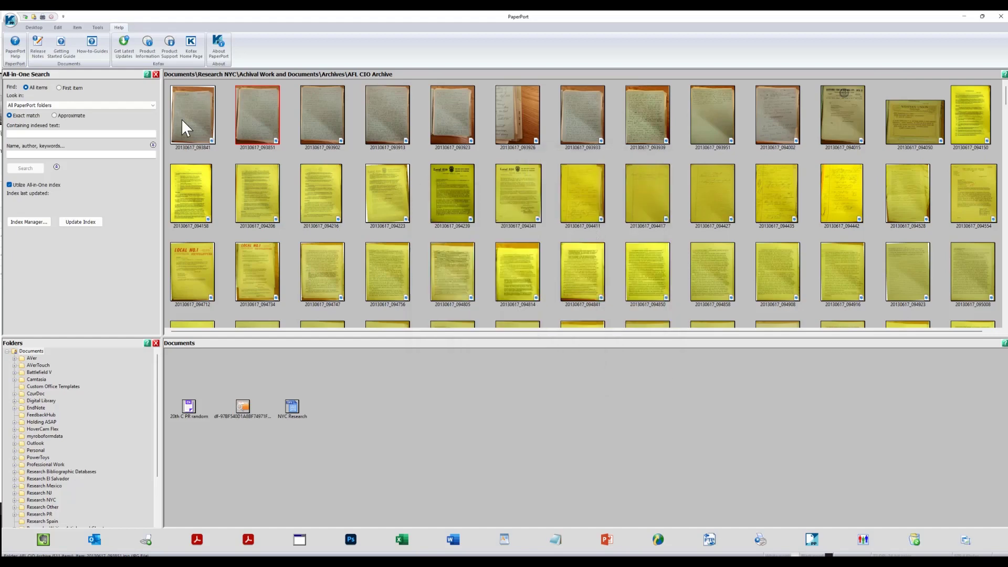
Select the five consecutive page images from 20130617_105017 through 20130617_105046 in the AFL CIO Archive
{"action": "left_click", "coordinate": [181, 119]}
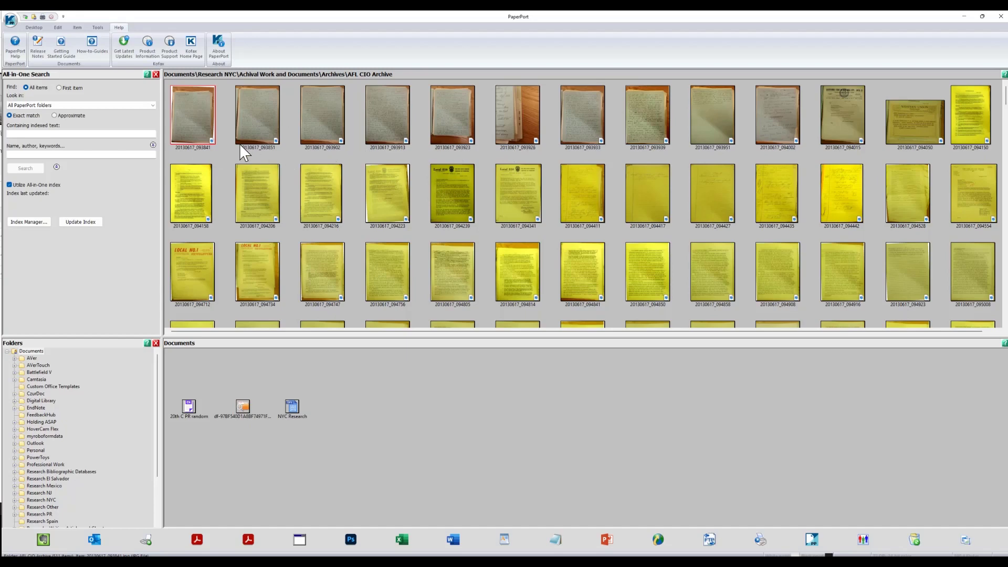
{"action": "left_click", "coordinate": [455, 124]}
{"action": "left_click", "coordinate": [201, 156]}
{"action": "scroll", "coordinate": [551, 210], "scroll_direction": "down", "scroll_amount": 10}
{"action": "scroll", "coordinate": [551, 213], "scroll_direction": "down", "scroll_amount": 10}
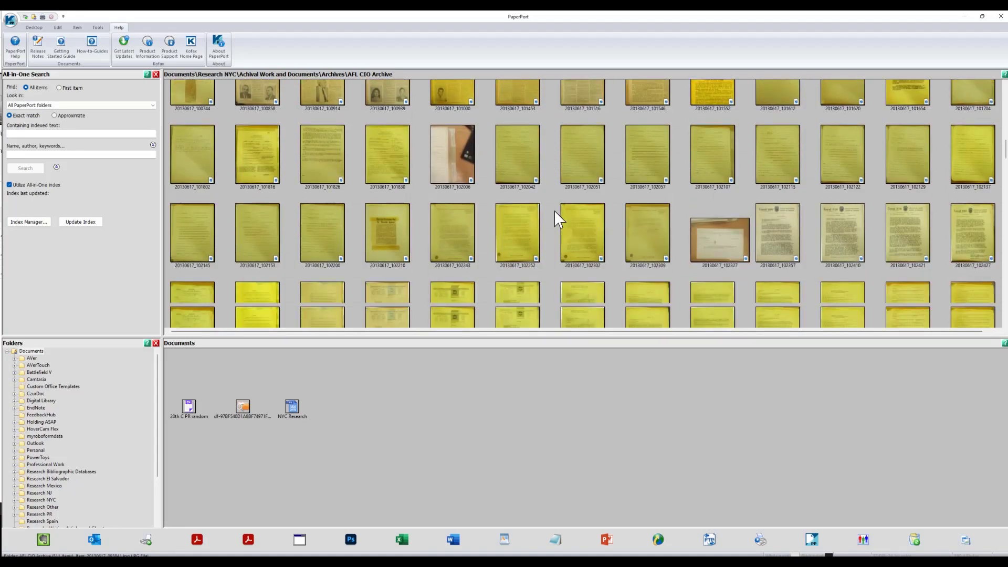
{"action": "scroll", "coordinate": [555, 212], "scroll_direction": "down", "scroll_amount": 10}
{"action": "scroll", "coordinate": [555, 211], "scroll_direction": "down", "scroll_amount": 10}
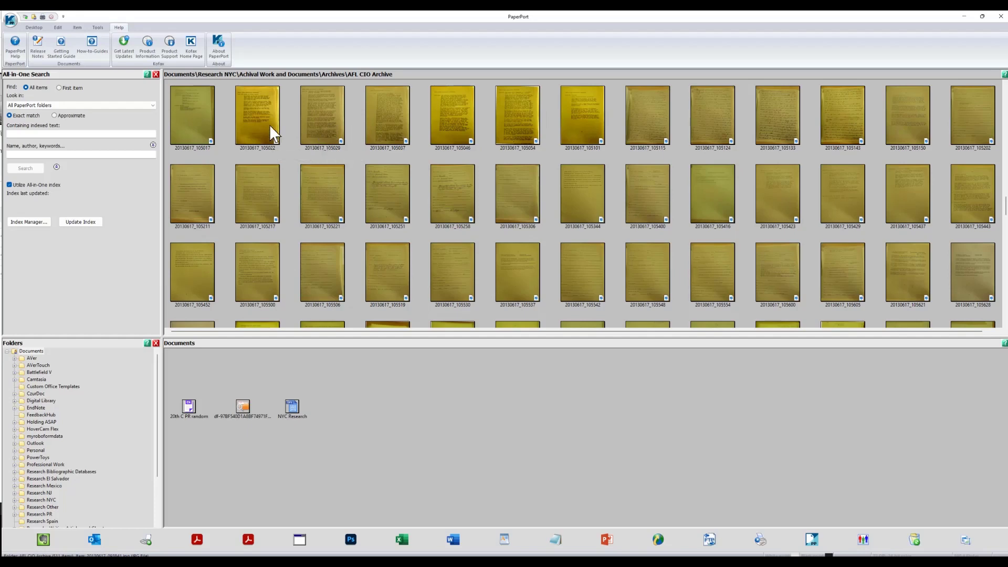
{"action": "left_click", "coordinate": [208, 126]}
{"action": "left_click", "coordinate": [454, 123], "text": "shift"}
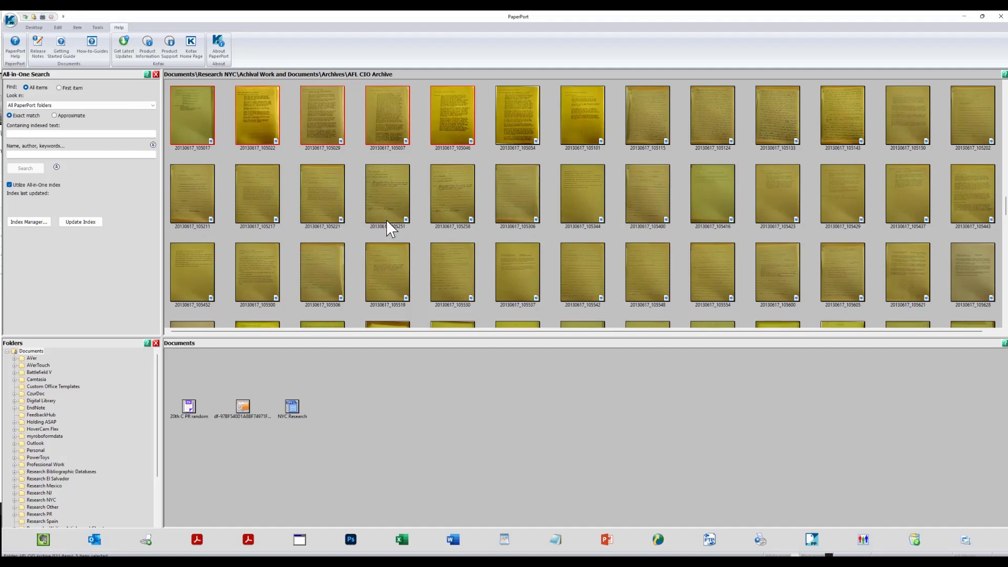
Switch to File Explorer, look into the New NYC materials folder and return to the Research NYC folder
{"action": "key", "text": "alt+Tab"}
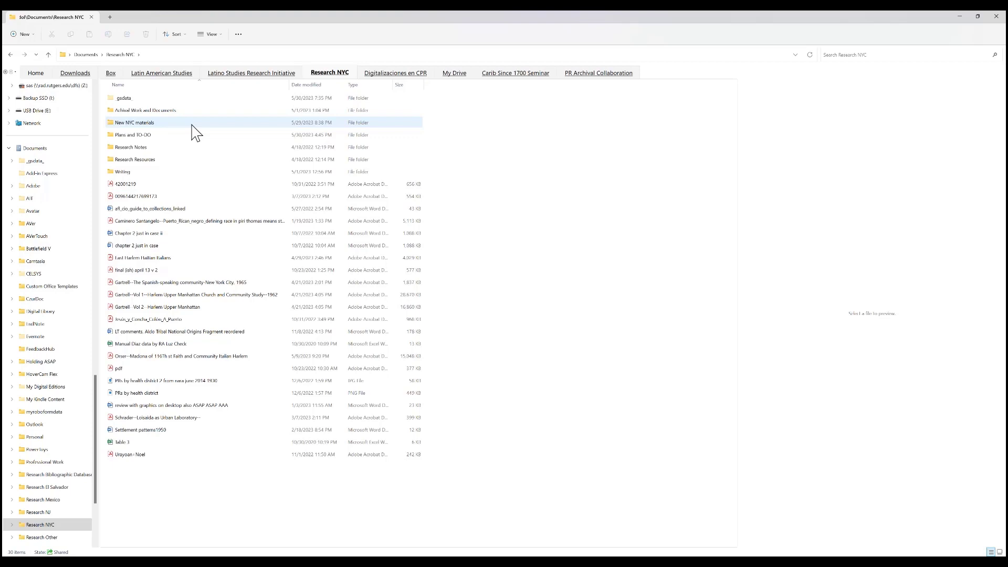
{"action": "left_click", "coordinate": [153, 124]}
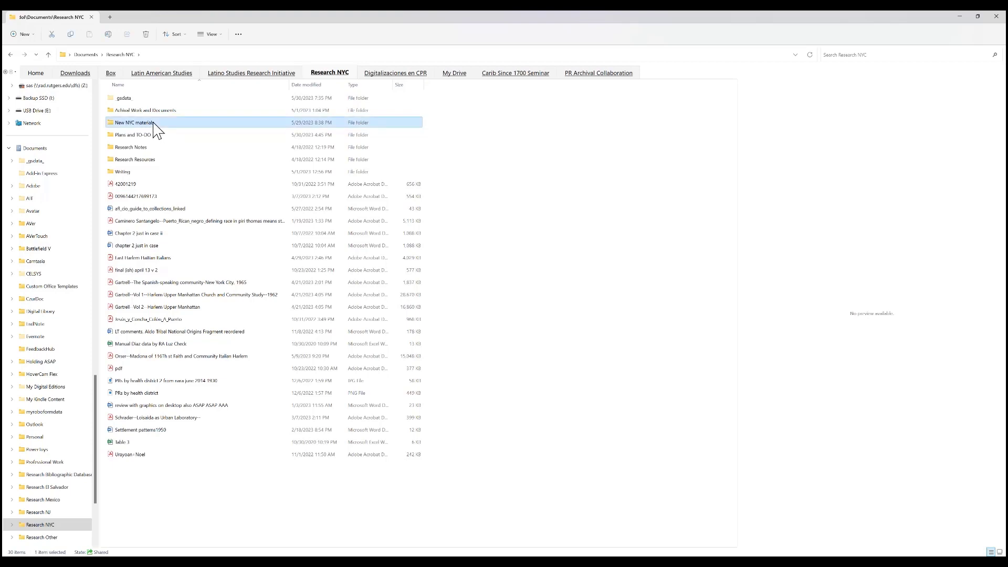
{"action": "double_click", "coordinate": [154, 124]}
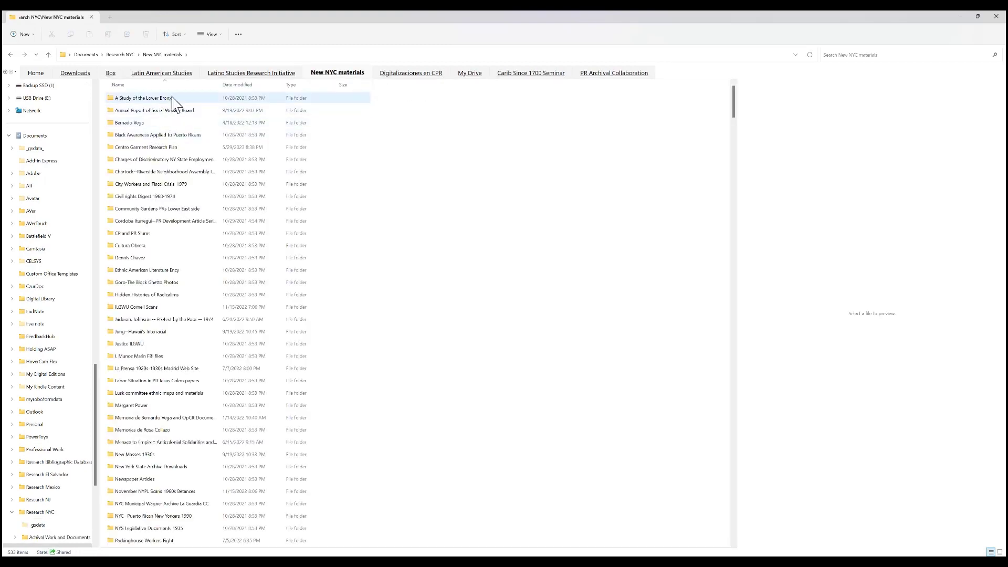
{"action": "left_click", "coordinate": [127, 55]}
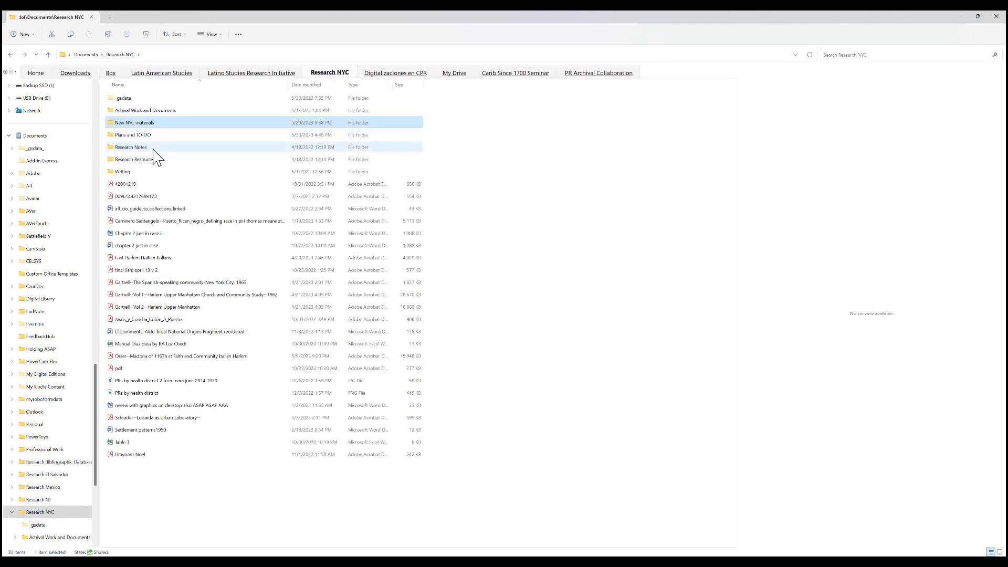
{"action": "mouse_move", "coordinate": [154, 150]}
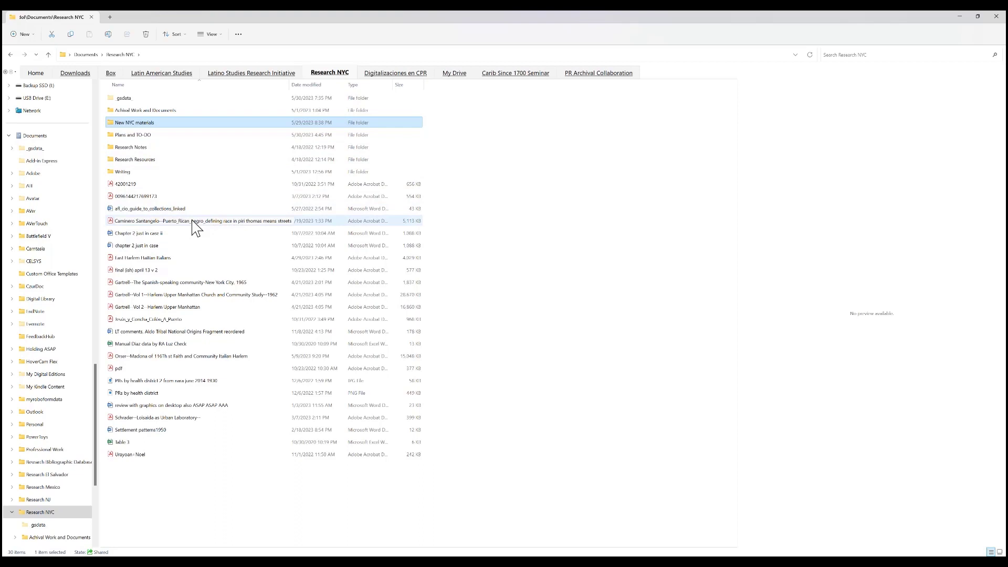
{"action": "mouse_move", "coordinate": [192, 221]}
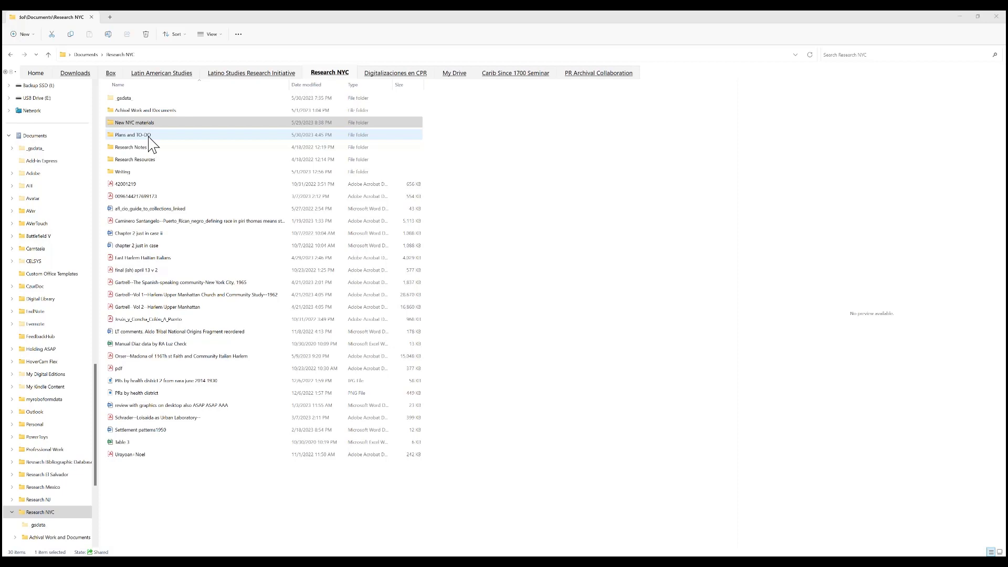
Open the ALP Rutgers folder inside Archives within Achival Work and Documents
{"action": "left_click", "coordinate": [139, 111]}
{"action": "double_click", "coordinate": [140, 110]}
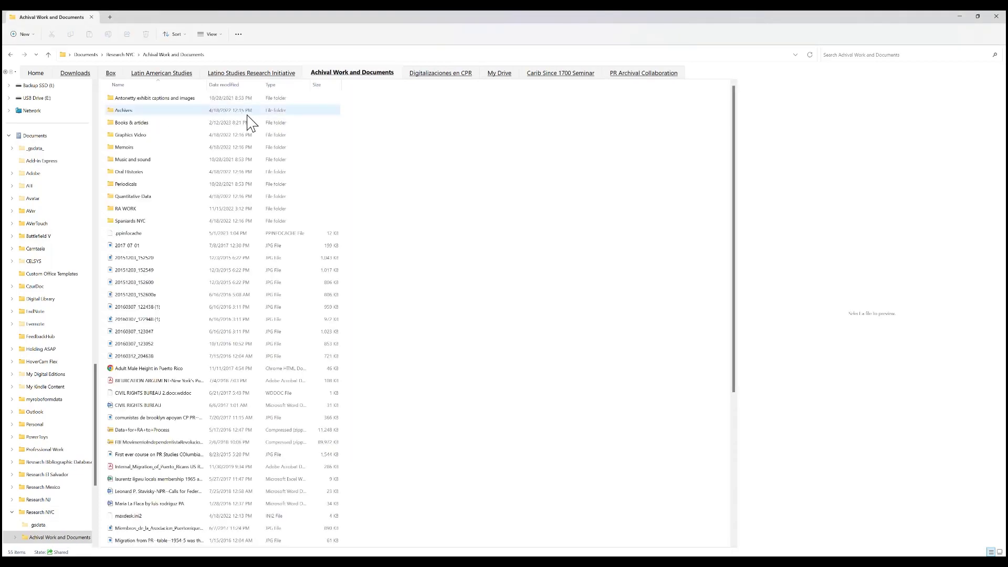
{"action": "double_click", "coordinate": [156, 111]}
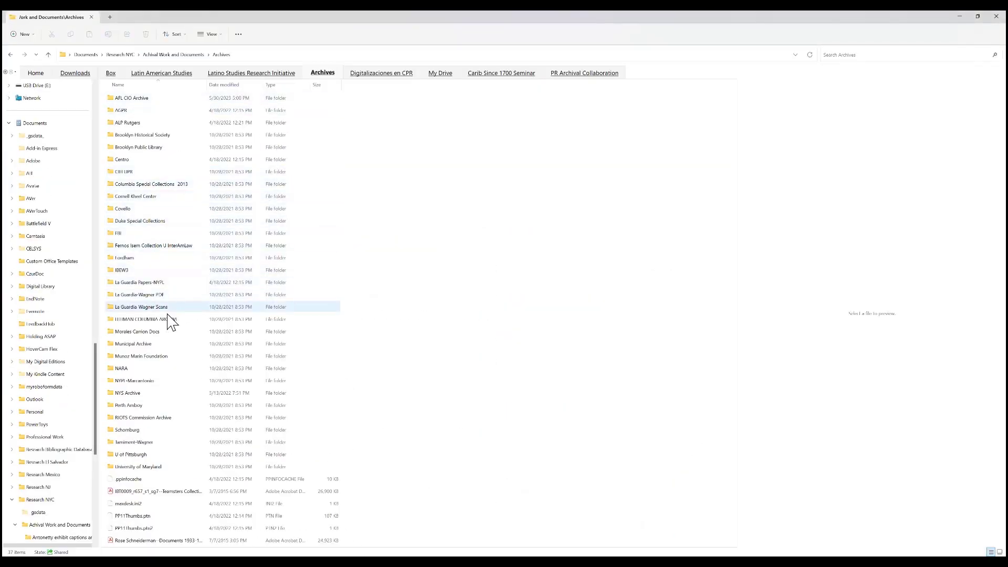
{"action": "double_click", "coordinate": [156, 122]}
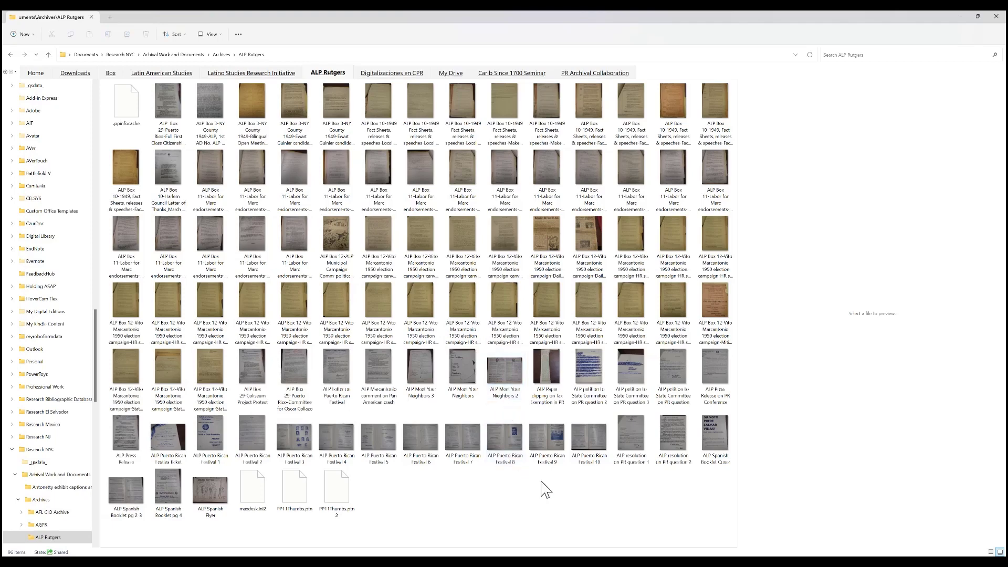
Switch to PowerToys Settings and view the PowerRename options
{"action": "left_click", "coordinate": [773, 523]}
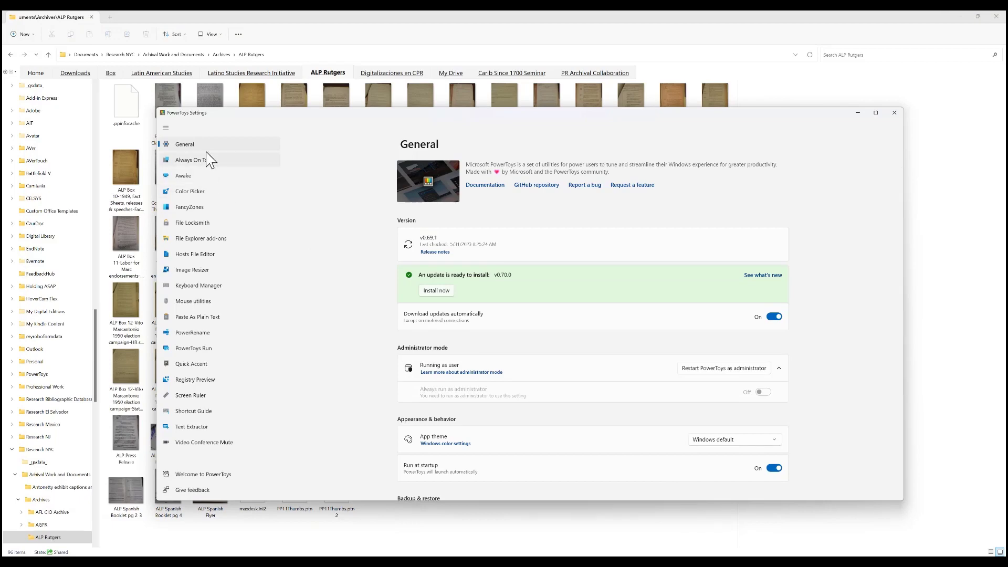
{"action": "left_click_drag", "start_coordinate": [307, 114], "coordinate": [347, 110]}
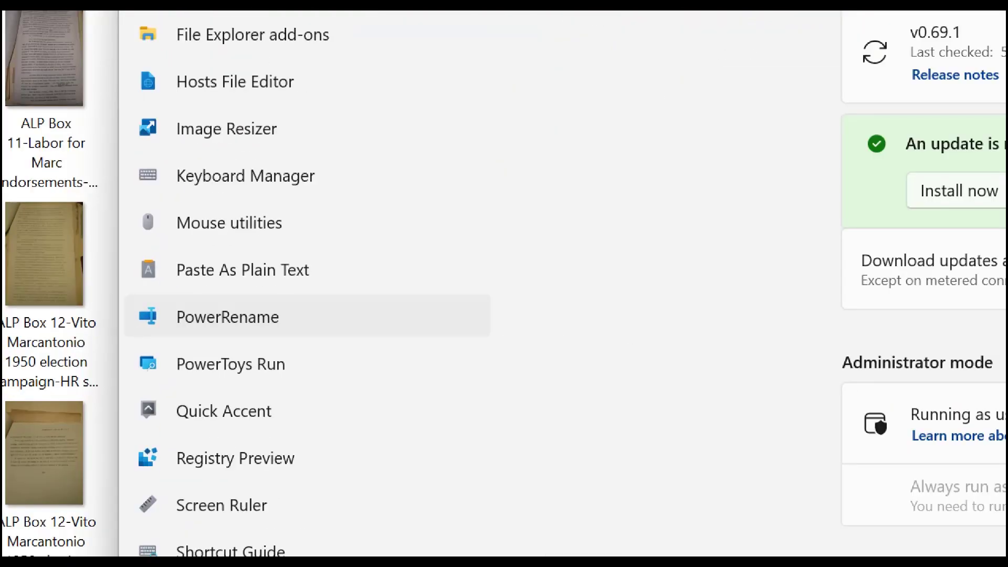
{"action": "left_click", "coordinate": [225, 317]}
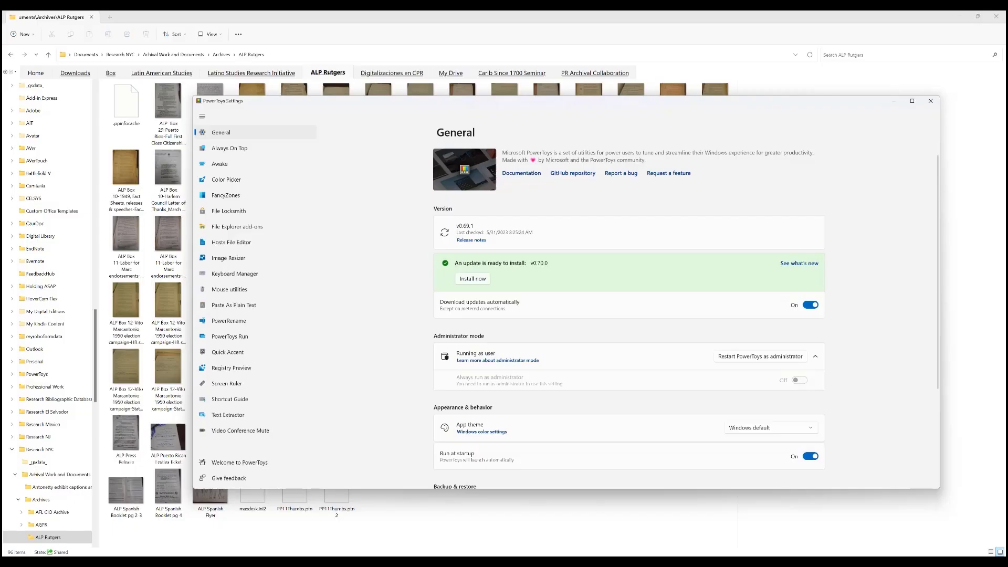
{"action": "left_click", "coordinate": [231, 321]}
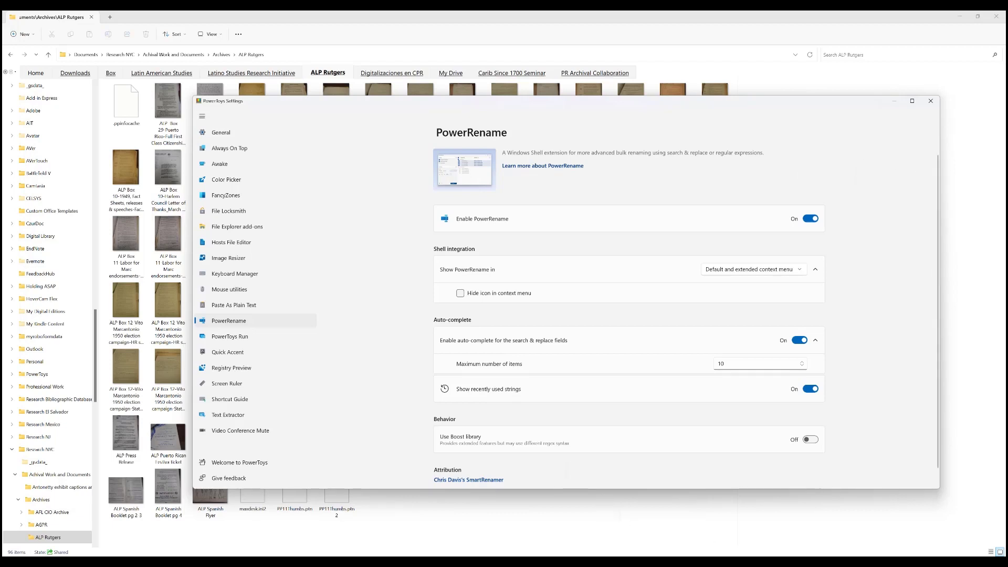
Switch to Bulk Rename Utility, look over its renaming options and close it
{"action": "mouse_move", "coordinate": [745, 562]}
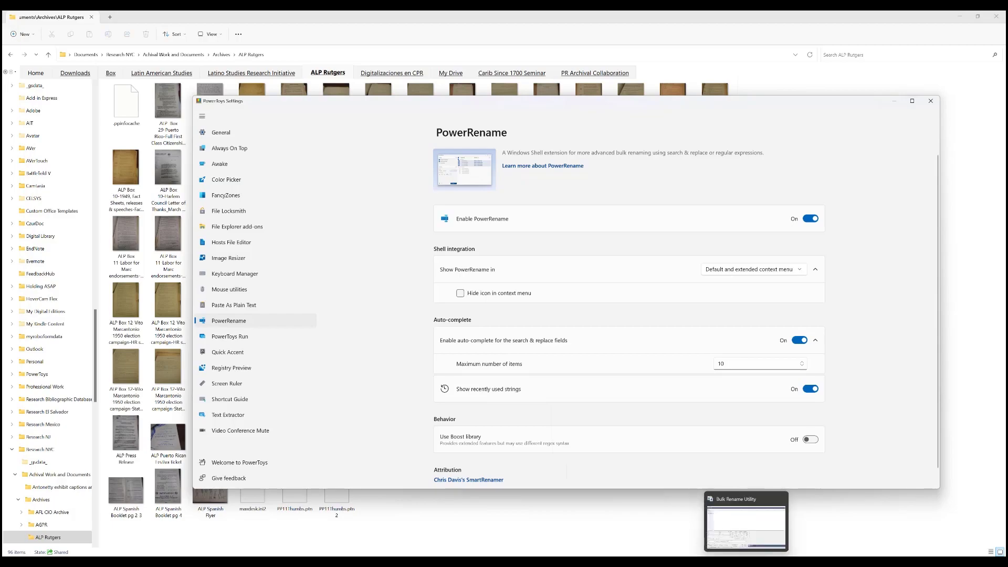
{"action": "left_click", "coordinate": [751, 536]}
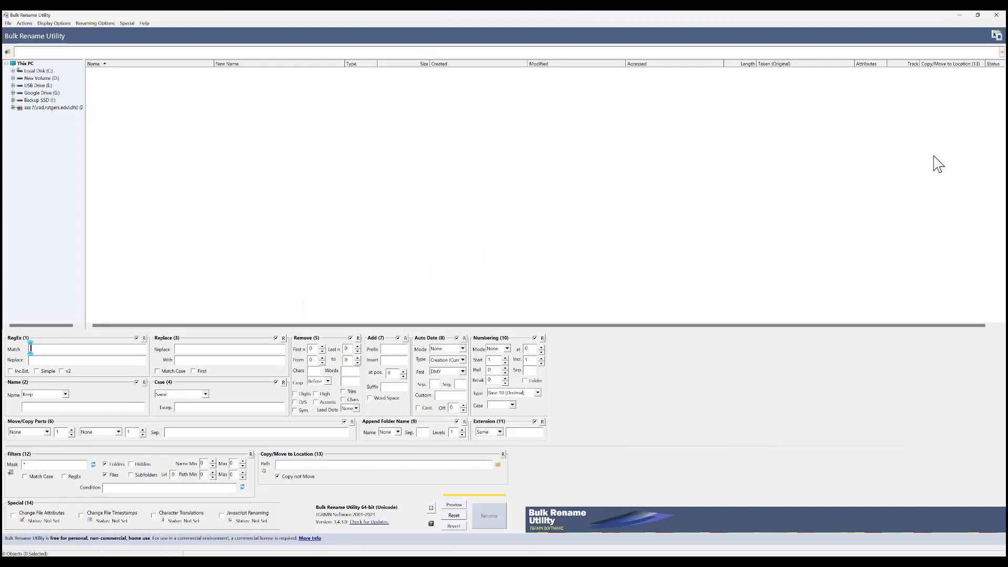
{"action": "left_click", "coordinate": [996, 14]}
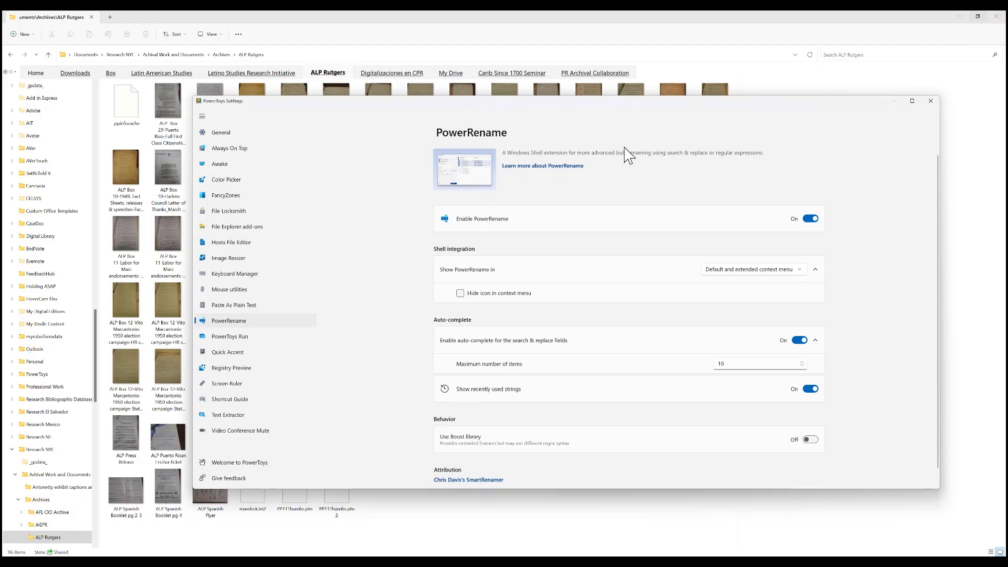
Return to File Explorer and open the FBI FILES folder inside FBI within Archives
{"action": "left_click", "coordinate": [737, 21]}
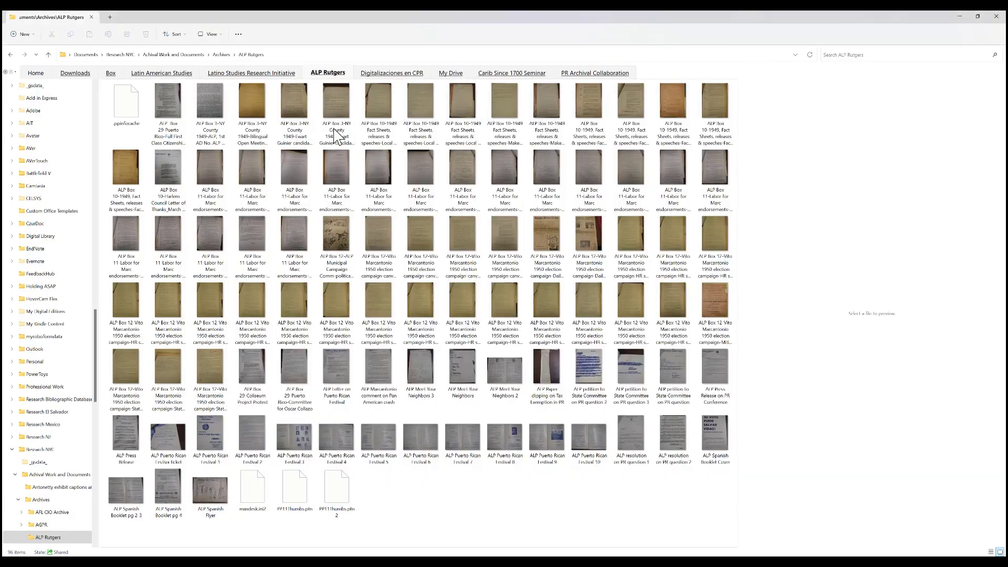
{"action": "left_click", "coordinate": [219, 56]}
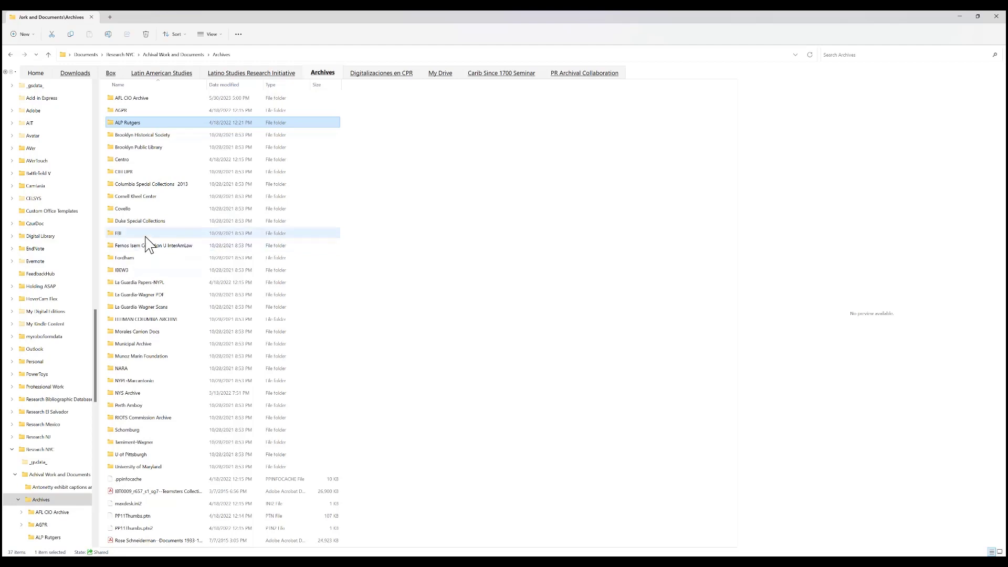
{"action": "double_click", "coordinate": [146, 236]}
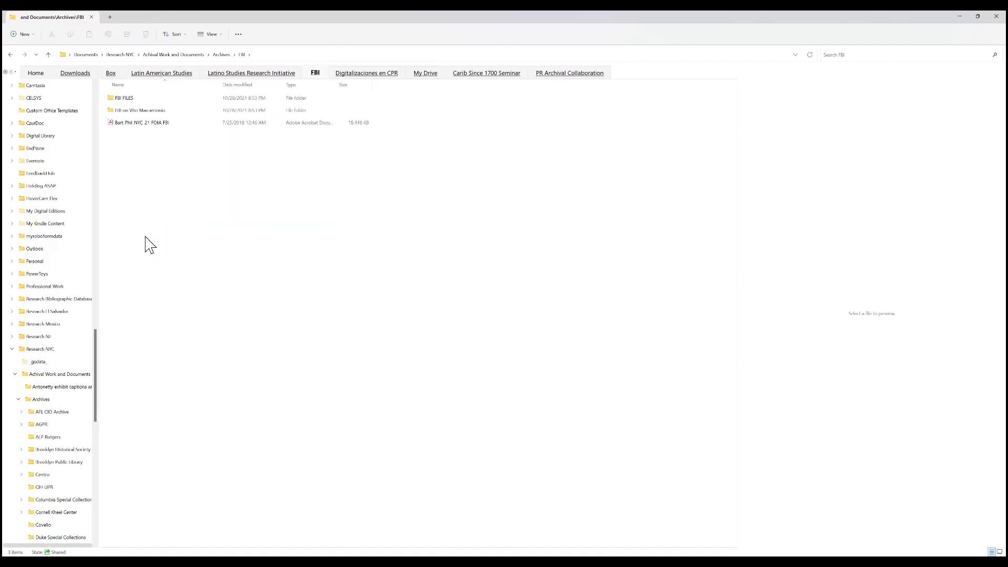
{"action": "double_click", "coordinate": [137, 99]}
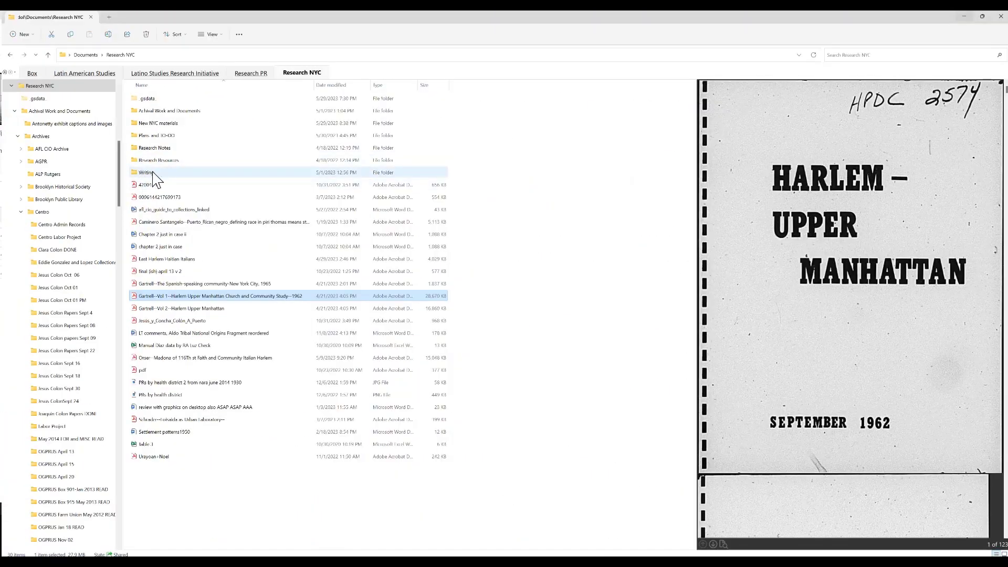
Open the Book 1 folder of NYC Labor Book inside the Writing folder of Research NYC
{"action": "left_click", "coordinate": [216, 249]}
{"action": "double_click", "coordinate": [153, 173]}
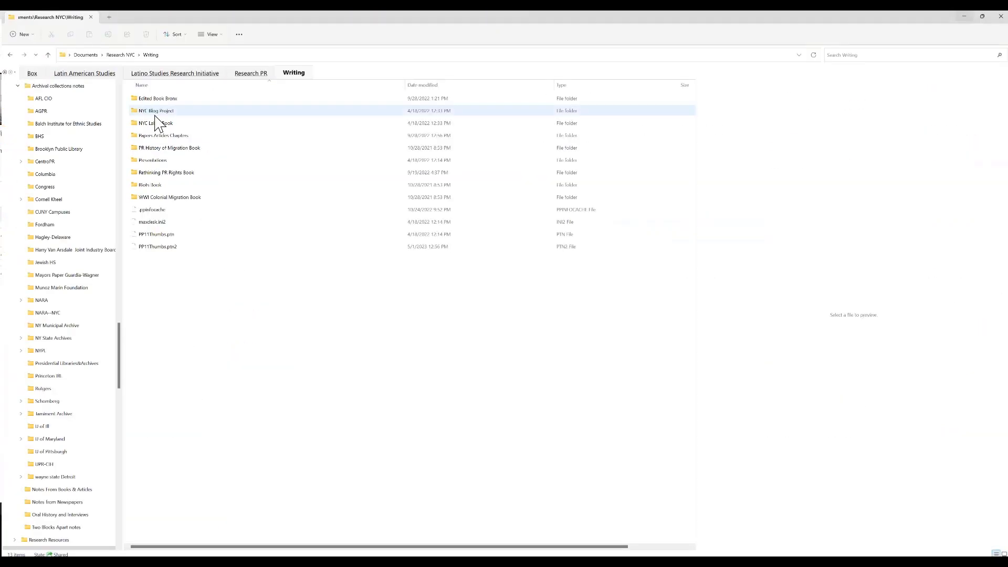
{"action": "double_click", "coordinate": [184, 126]}
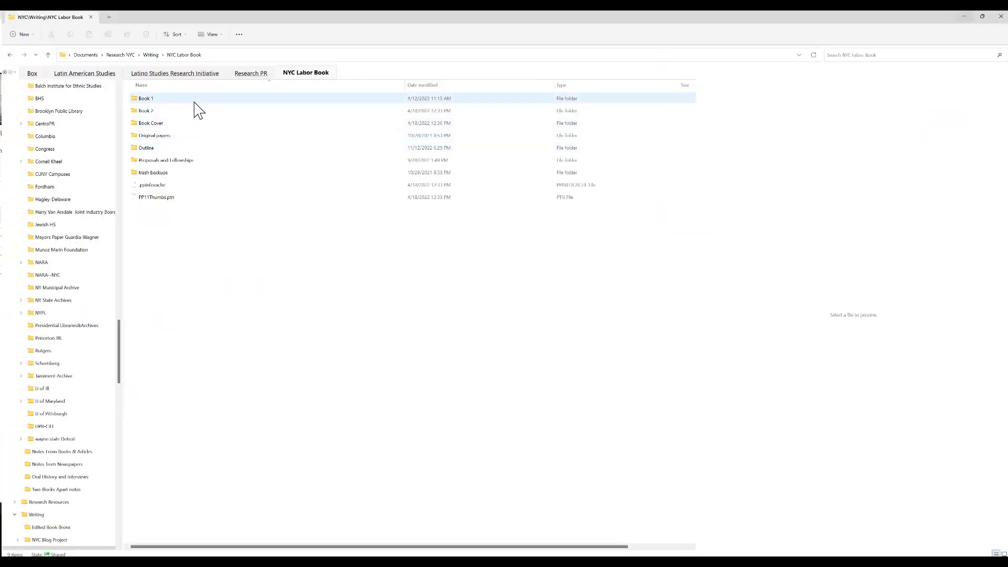
{"action": "double_click", "coordinate": [194, 101]}
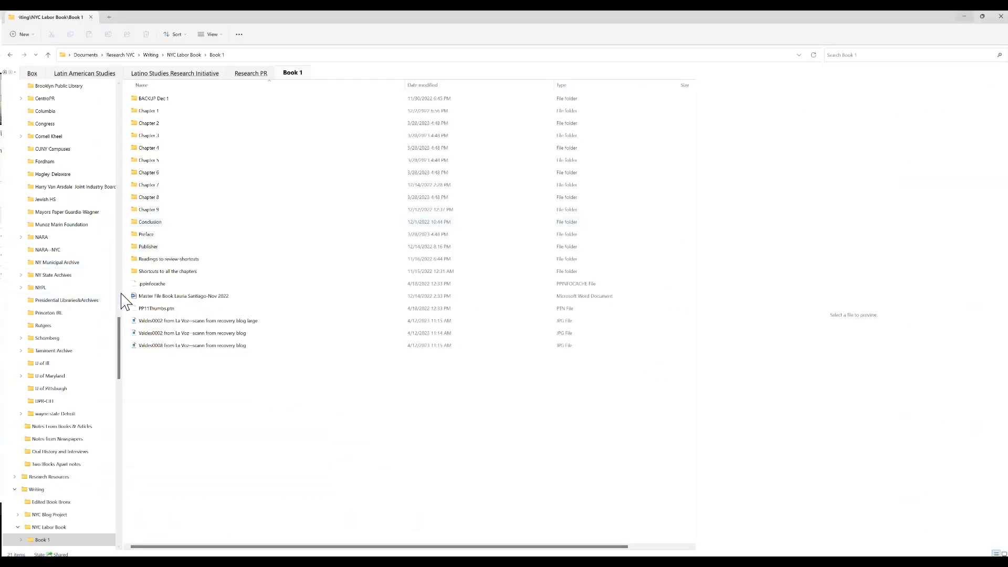
Look into the Shortcuts to all the chapters and Readings to review-shortcuts folders, returning to Book 1 after each
{"action": "double_click", "coordinate": [180, 273]}
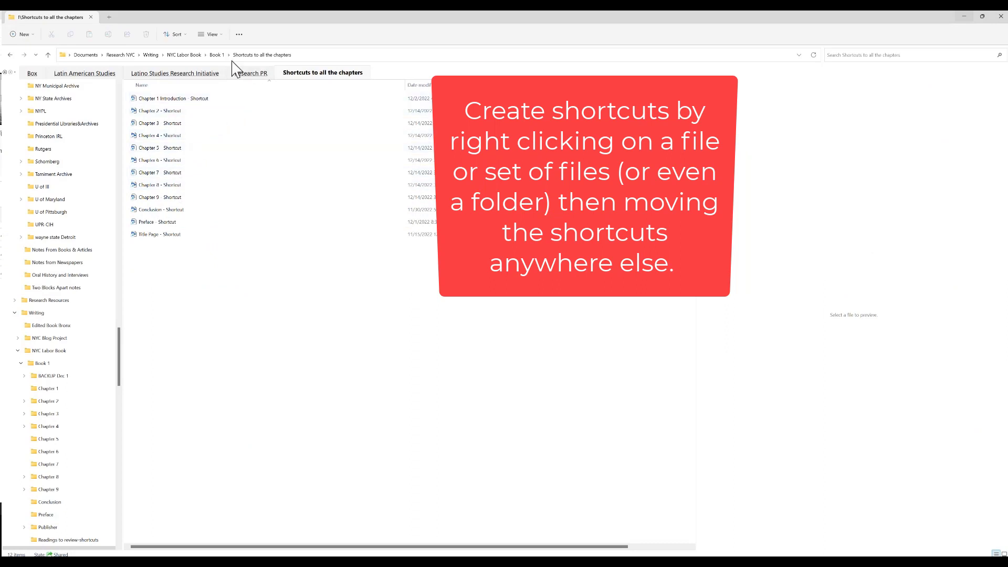
{"action": "left_click", "coordinate": [216, 55]}
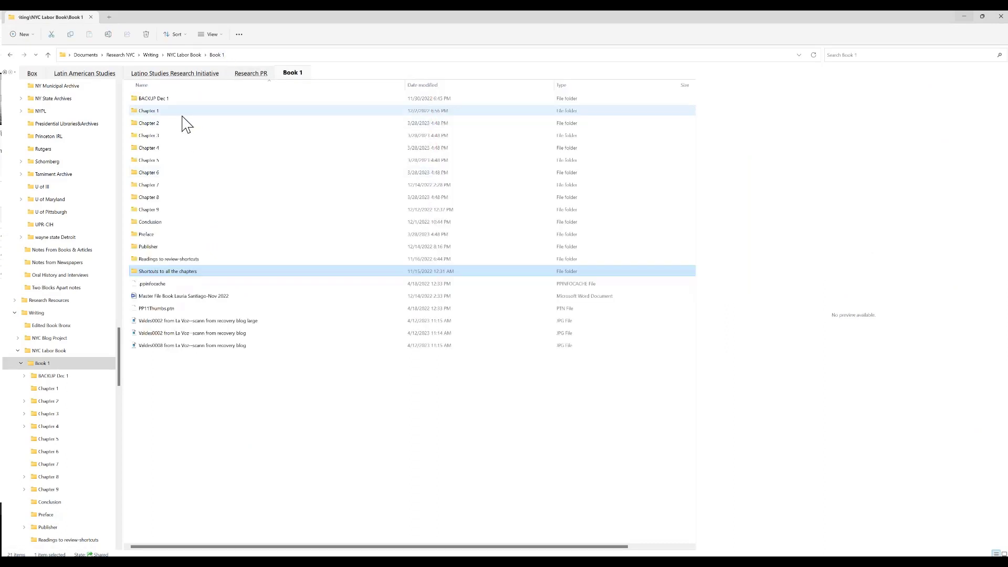
{"action": "double_click", "coordinate": [185, 261]}
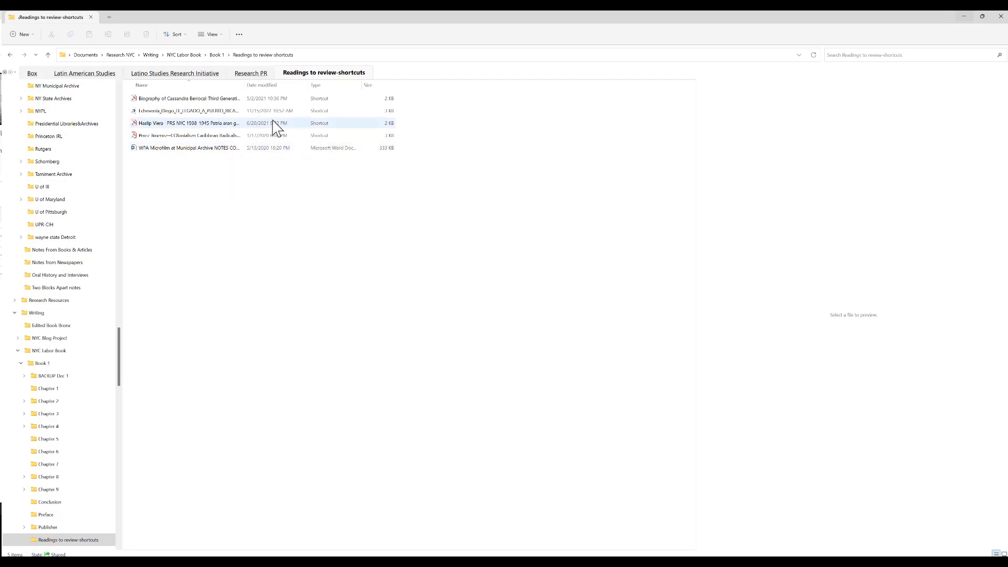
{"action": "left_click", "coordinate": [215, 56]}
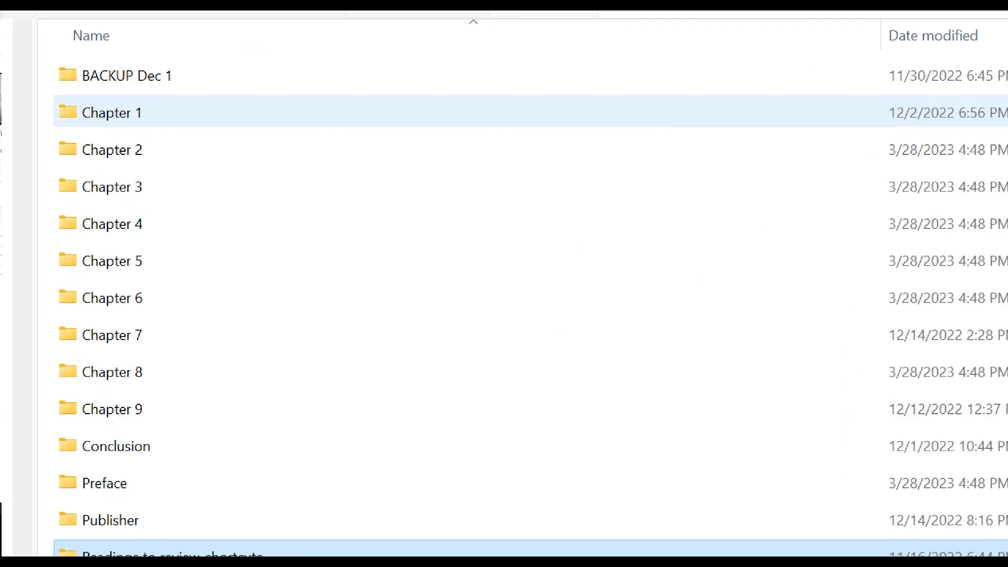
Look through the contents of the Chapter 1, Chapter 2 and Chapter 3 folders, returning to Book 1 after each
{"action": "double_click", "coordinate": [169, 111]}
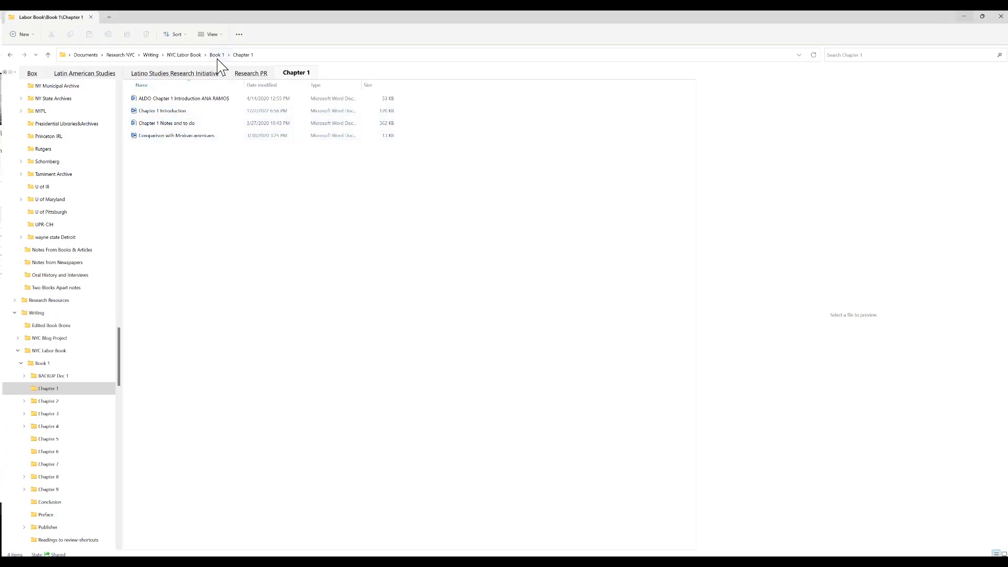
{"action": "left_click", "coordinate": [218, 54]}
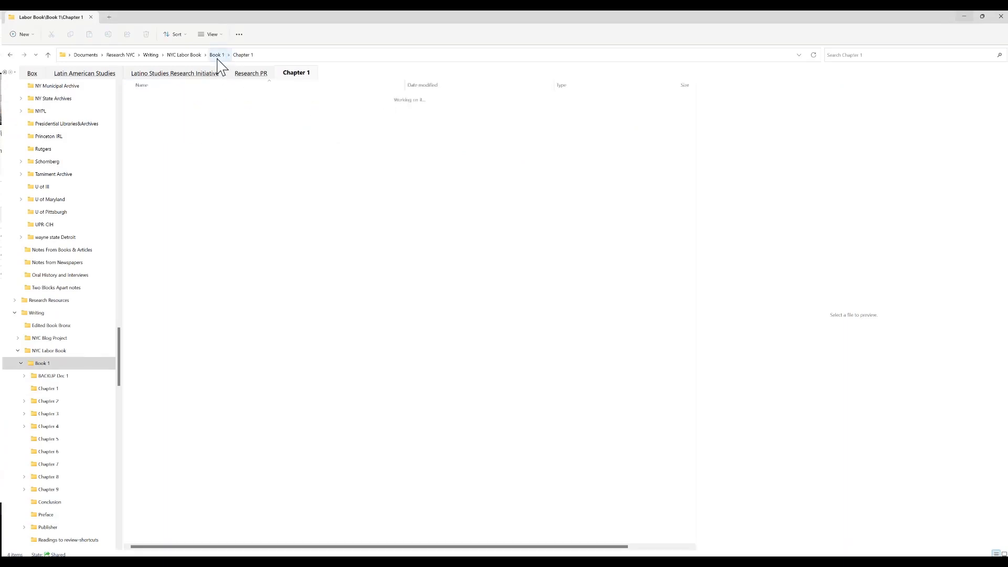
{"action": "double_click", "coordinate": [179, 125]}
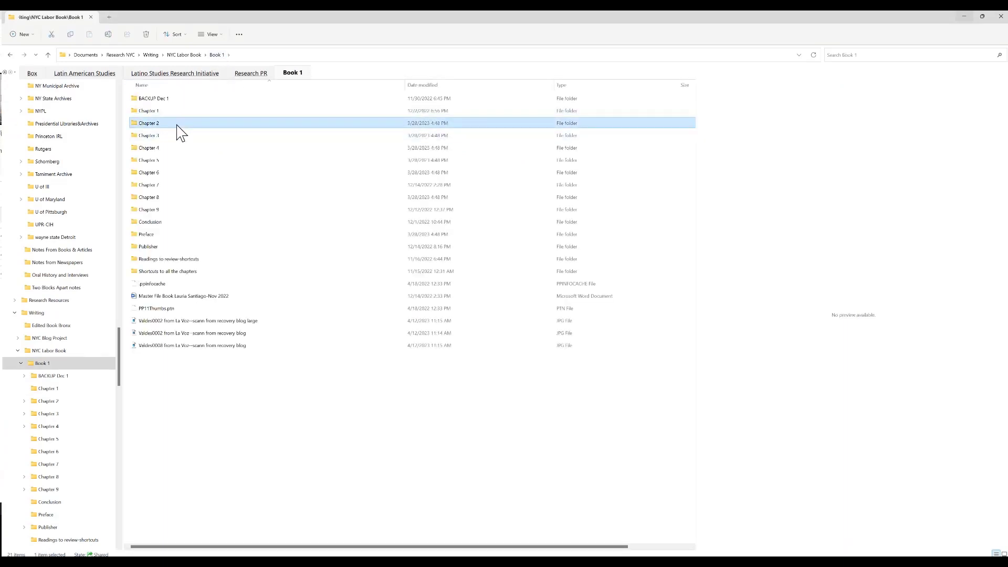
{"action": "left_click", "coordinate": [168, 136]}
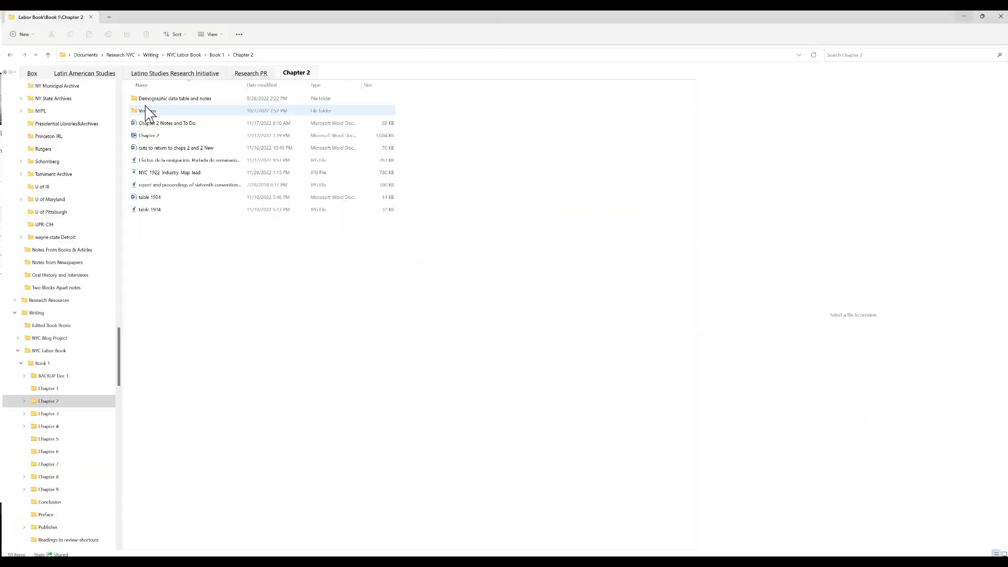
{"action": "left_click", "coordinate": [213, 55]}
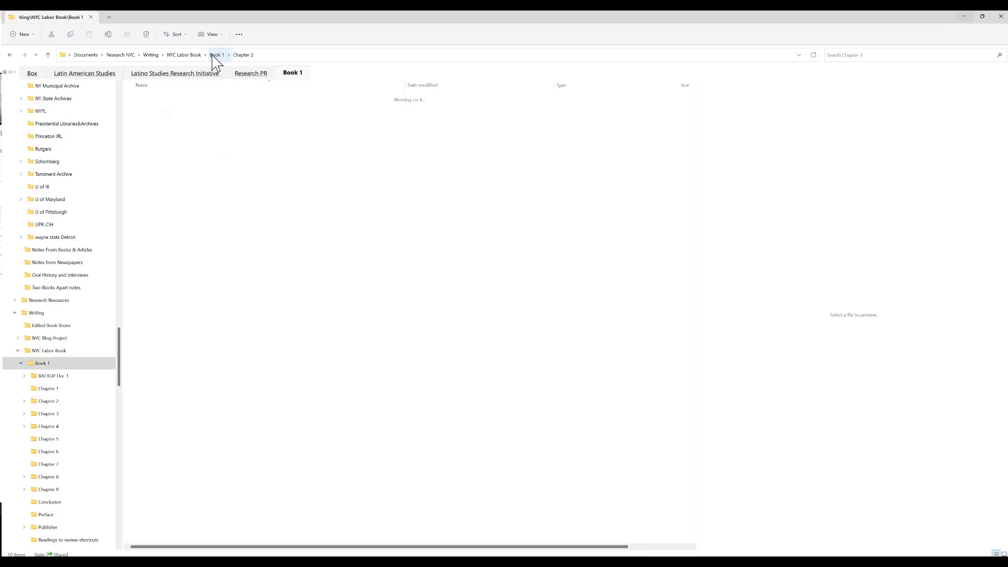
{"action": "double_click", "coordinate": [176, 138]}
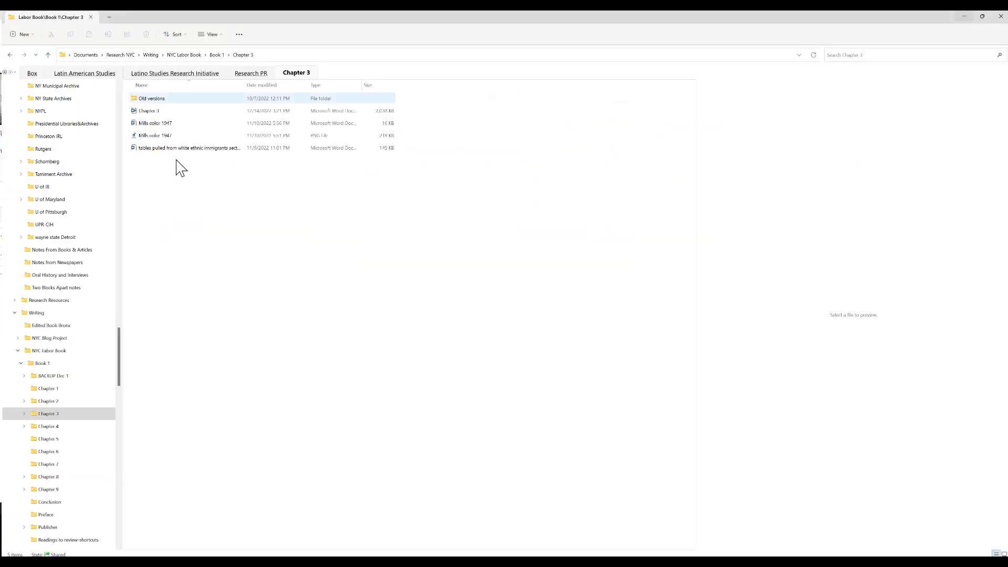
{"action": "left_click", "coordinate": [220, 55]}
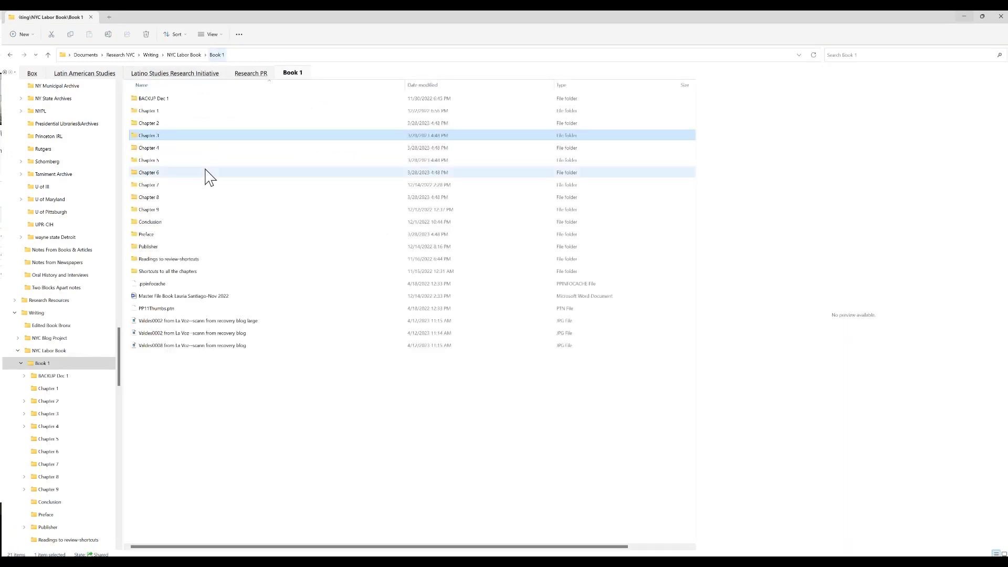
View the contents of the Chapter 5 folder, then minimize the File Explorer window to reveal the desktop
{"action": "left_click", "coordinate": [187, 162]}
{"action": "double_click", "coordinate": [187, 163]}
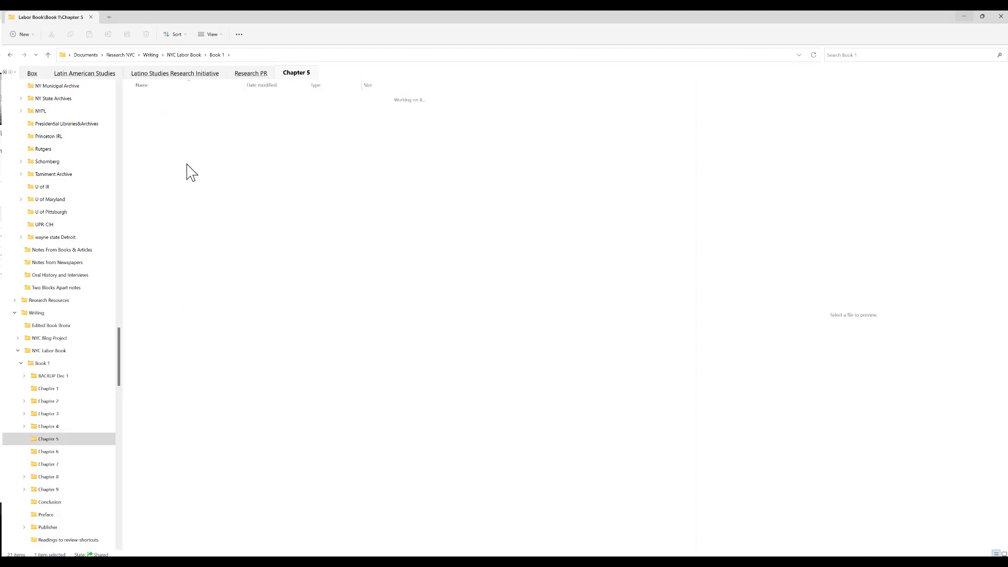
{"action": "left_click", "coordinate": [194, 111]}
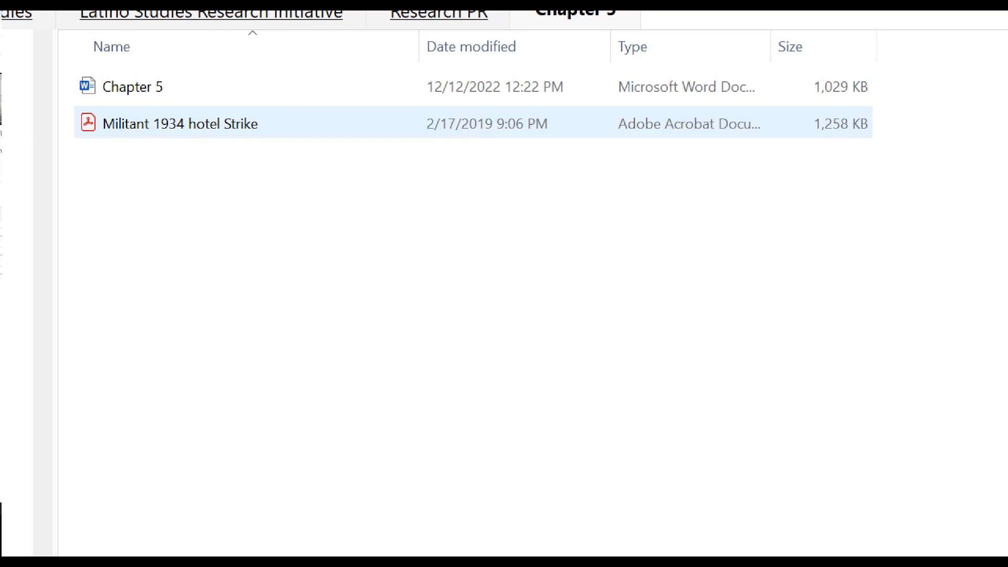
{"action": "left_click", "coordinate": [261, 203]}
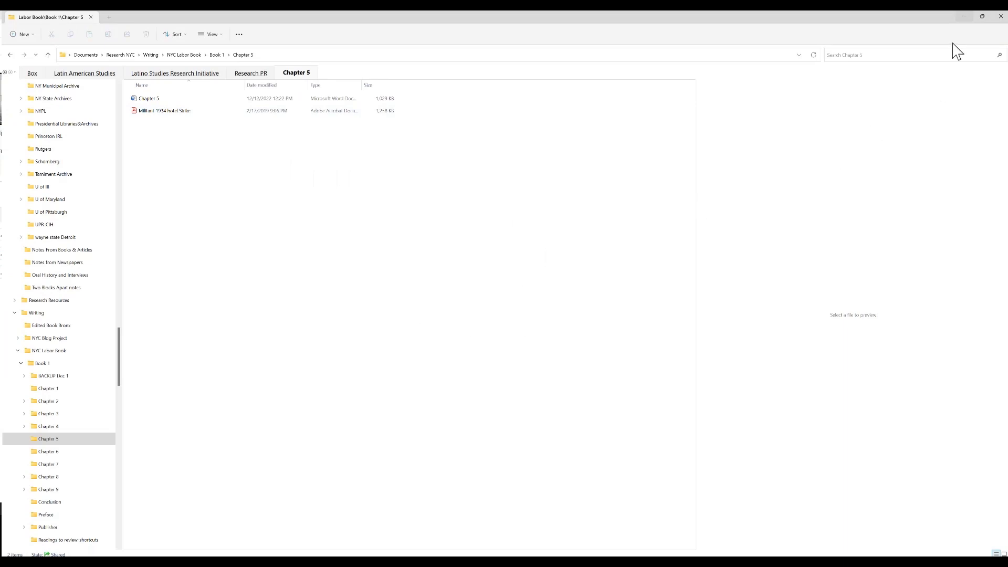
{"action": "left_click", "coordinate": [962, 16]}
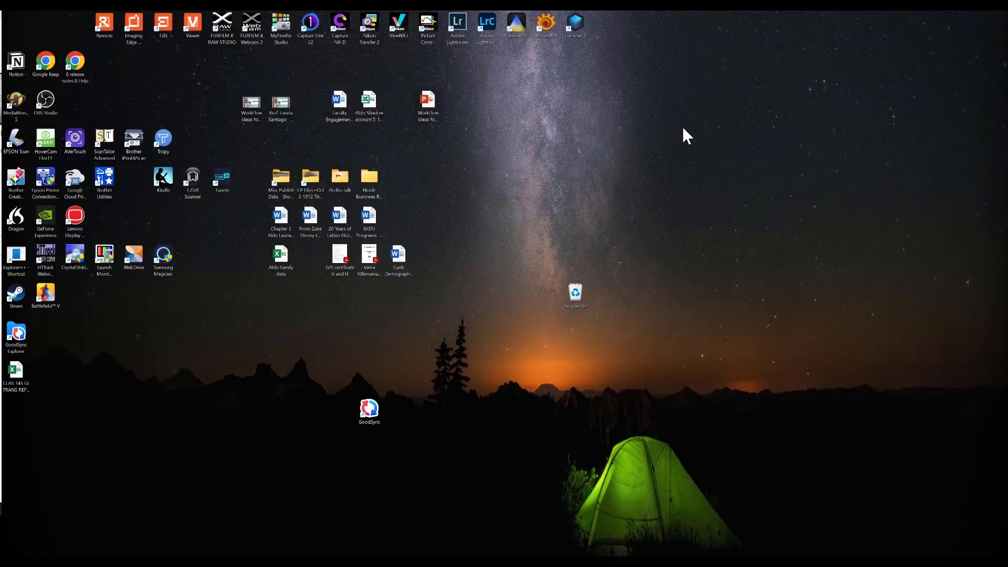